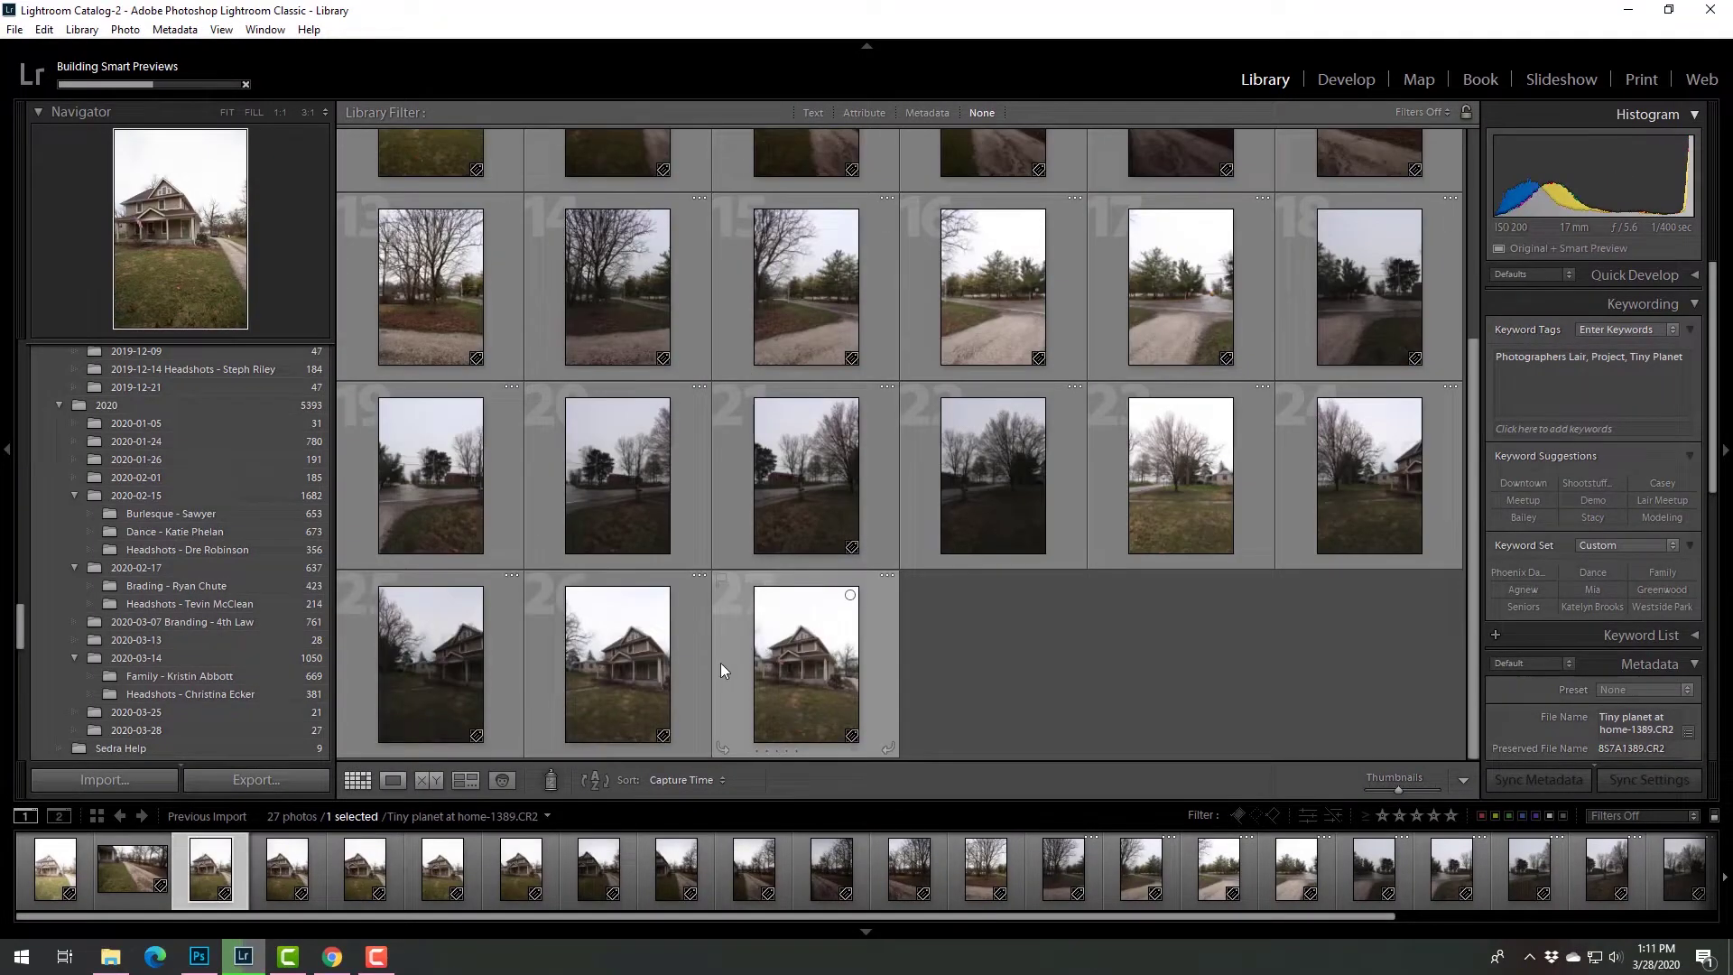
Select photos 7 through 27 and group them into a stack with Ctrl+G.
scroll(720, 663, "up", 5)
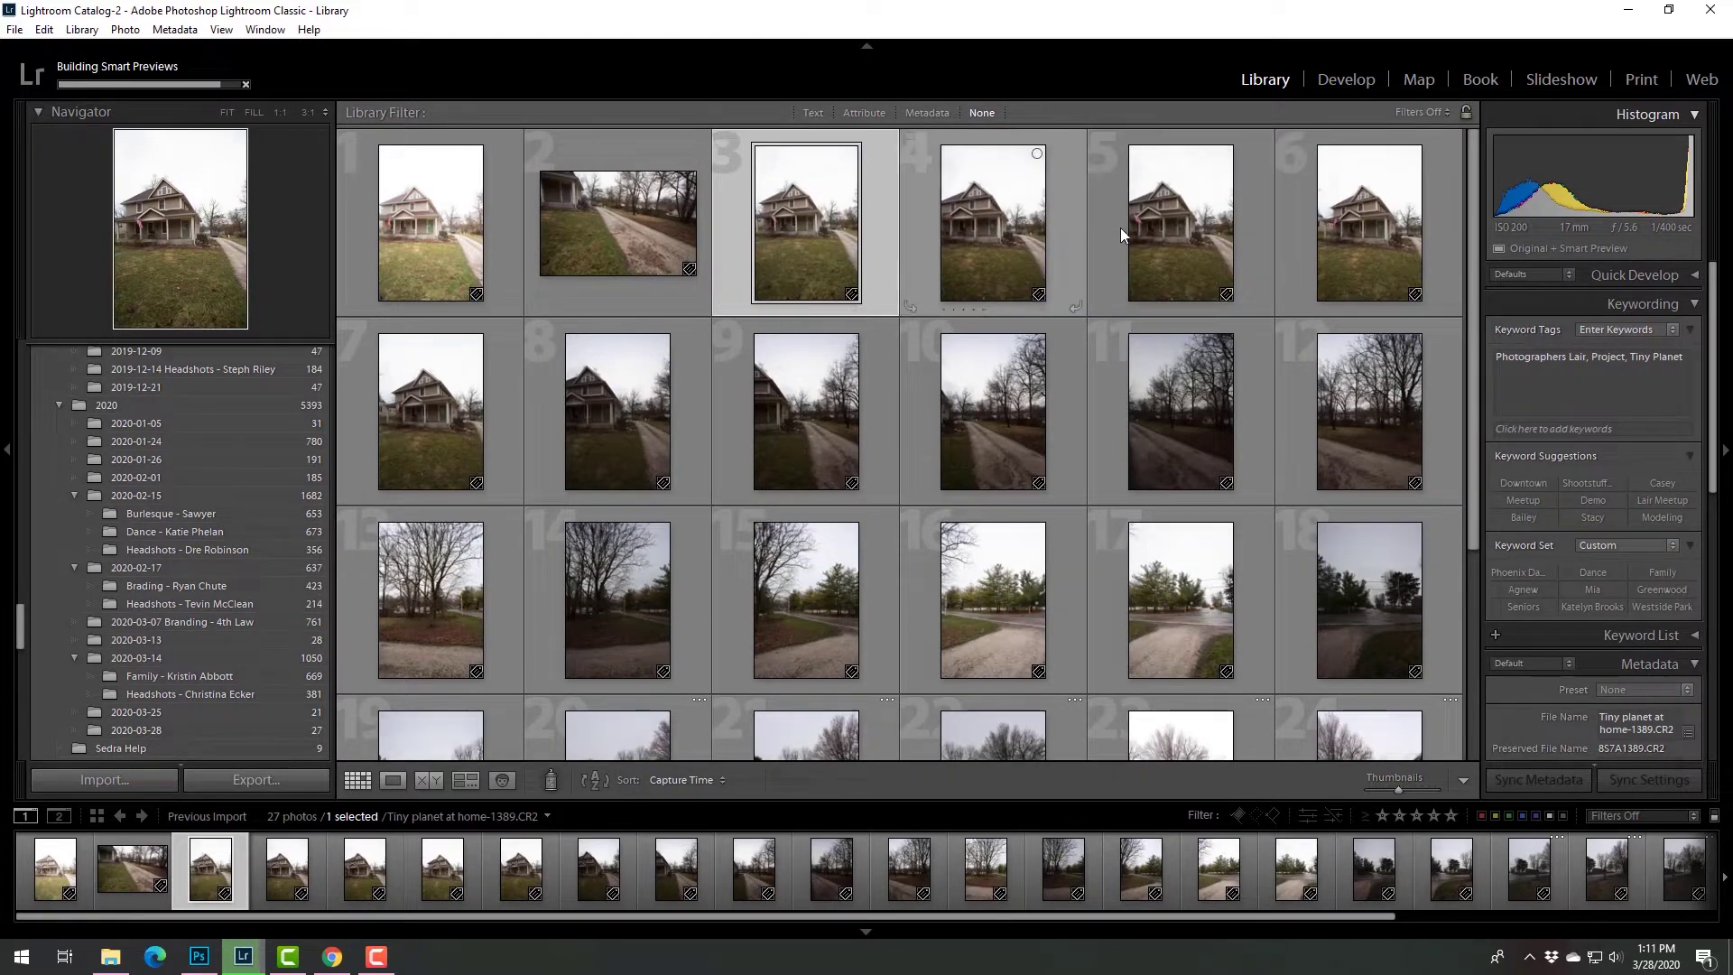
left_click(1298, 236)
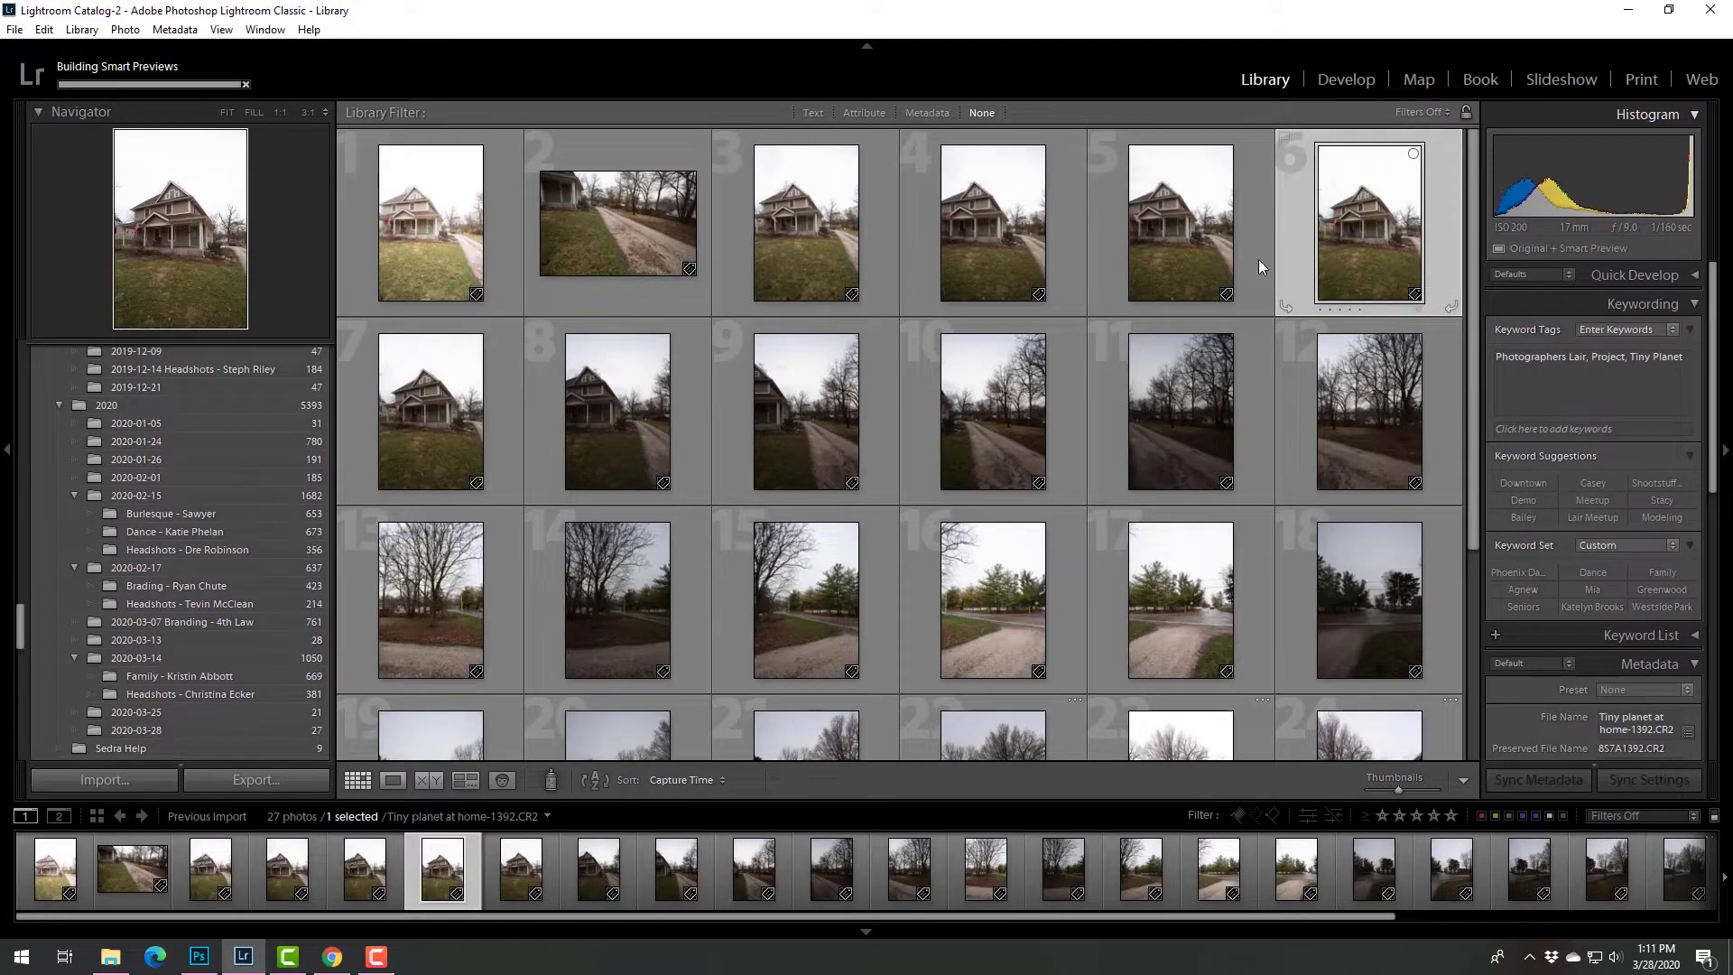
left_click(417, 441)
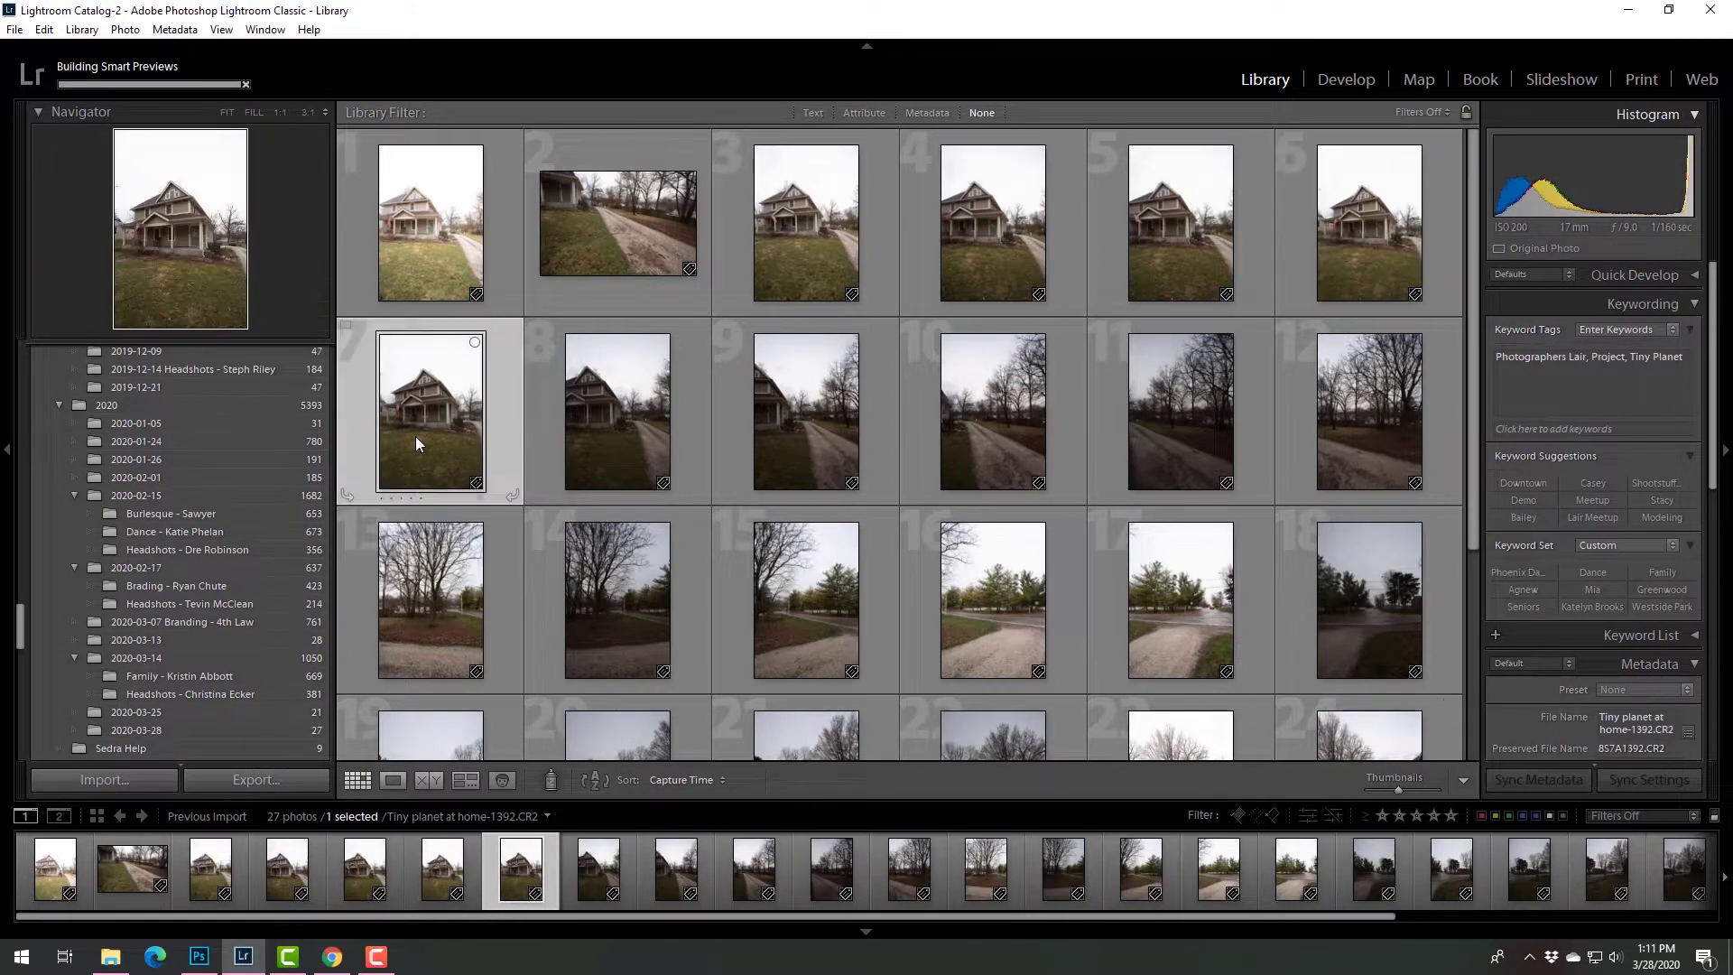
scroll(416, 440, "down", 3)
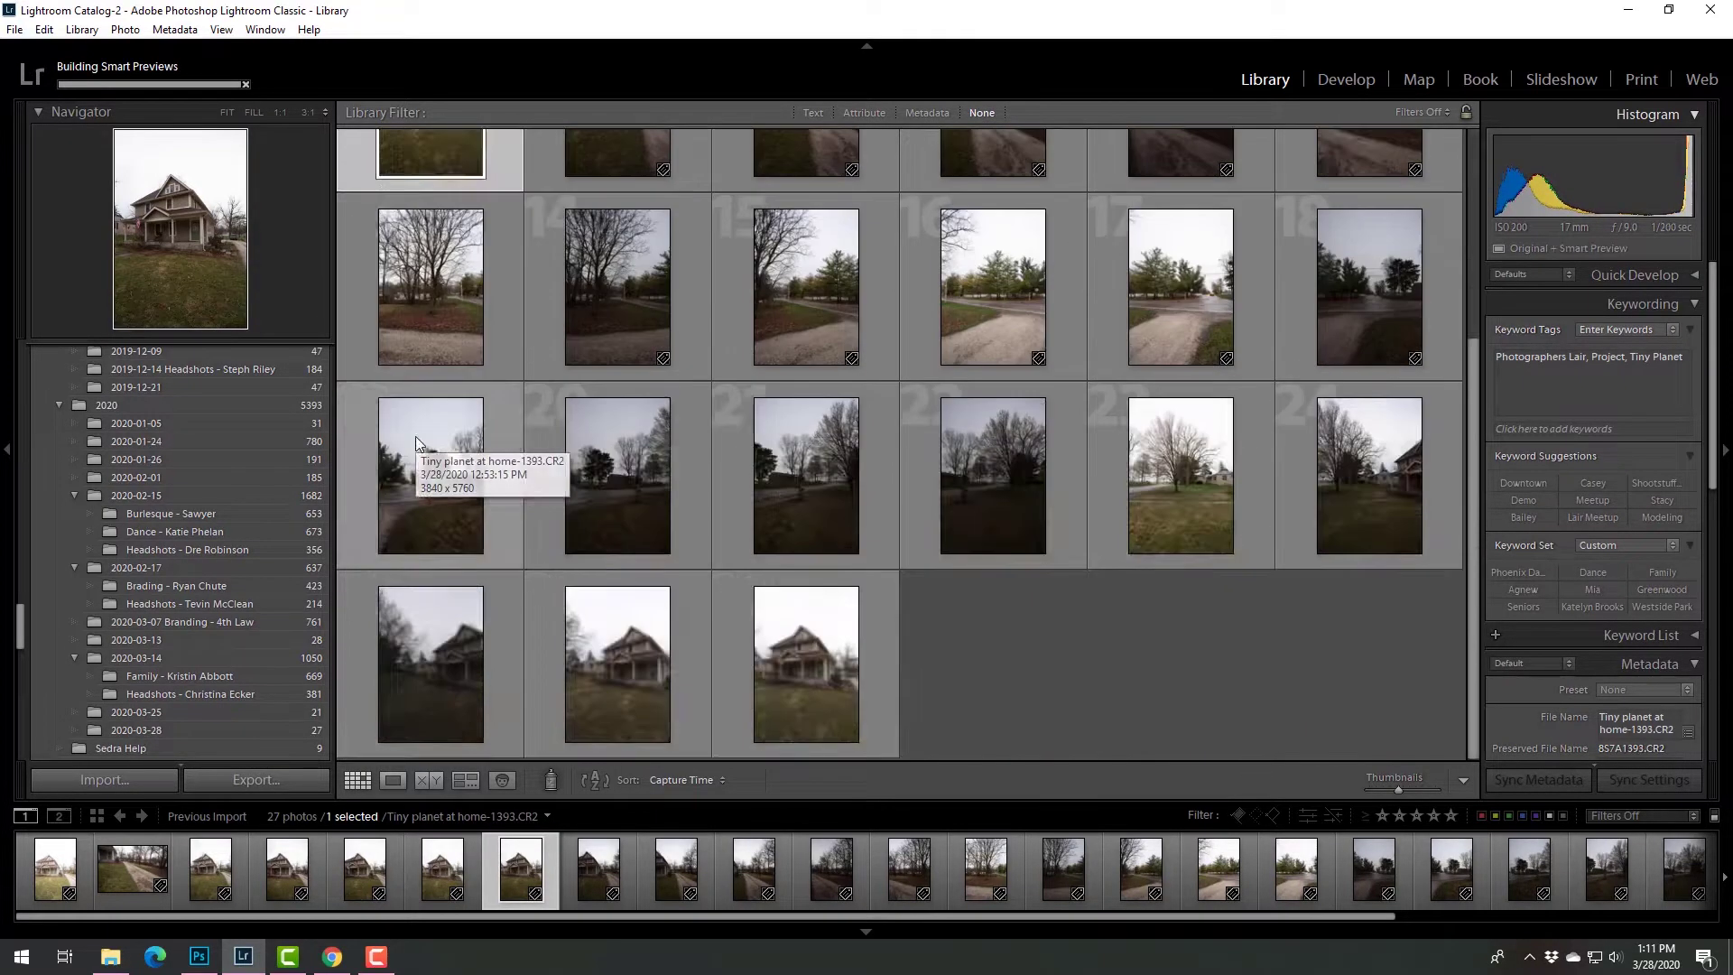
left_click(746, 661, "shift")
key("ctrl+g")
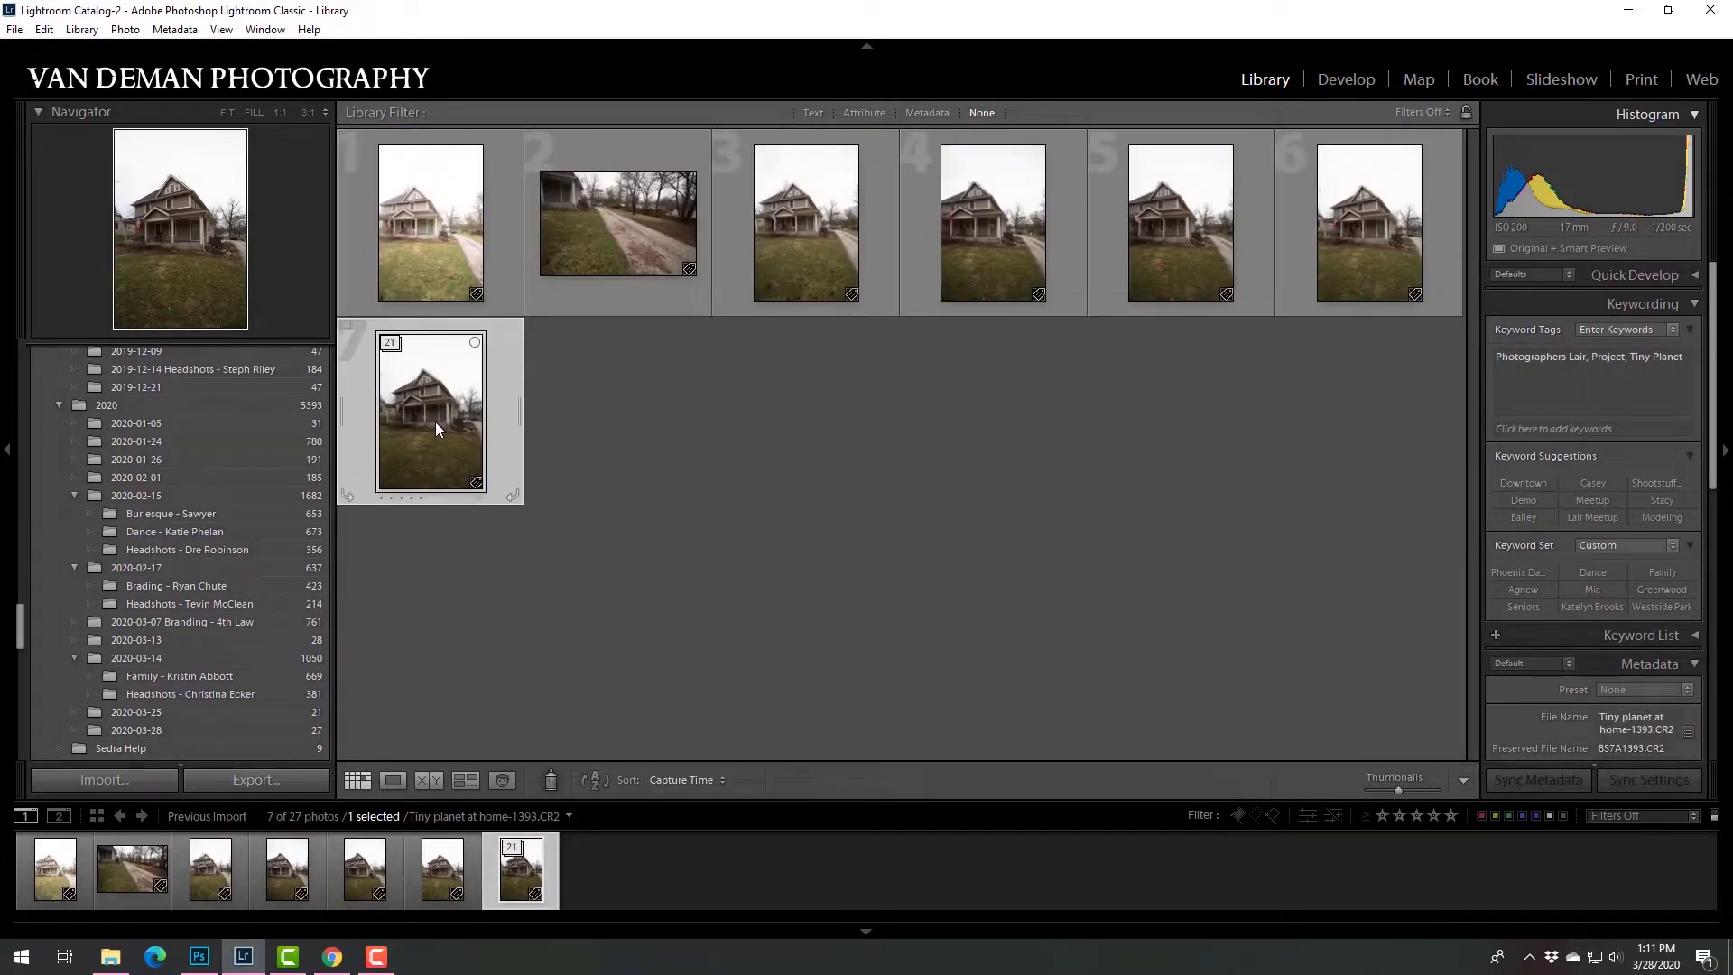
Expand the stack and select all 21 photos in it.
left_click(396, 344)
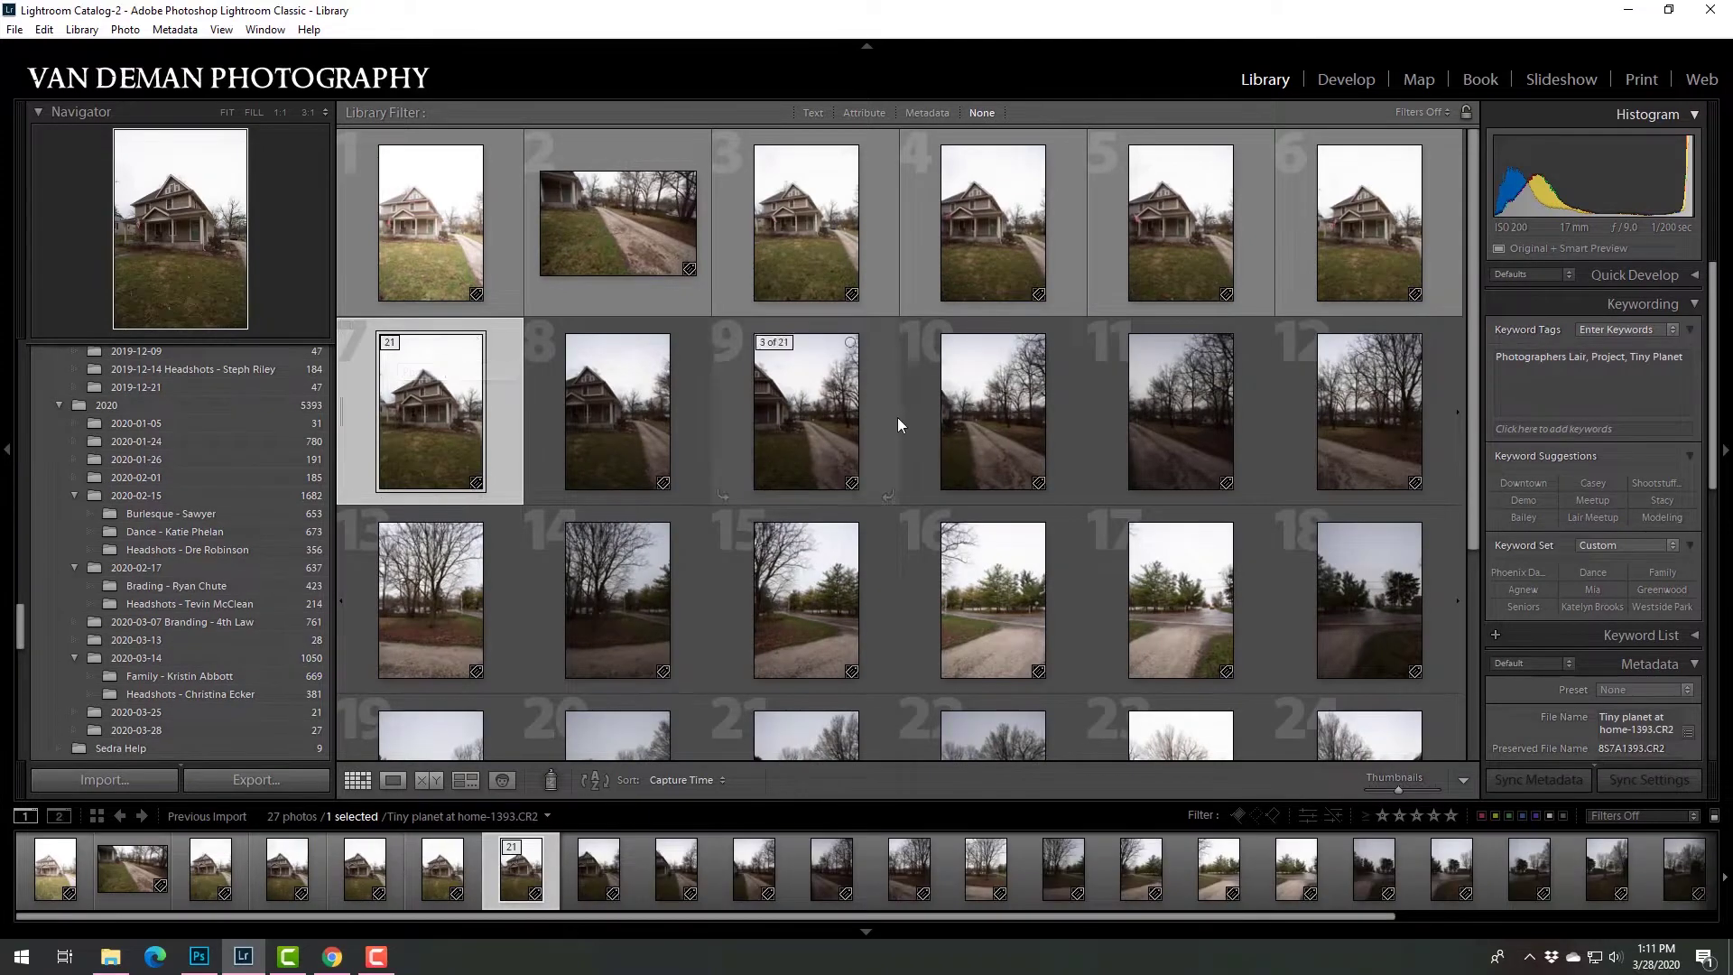
scroll(897, 417, "down", 3)
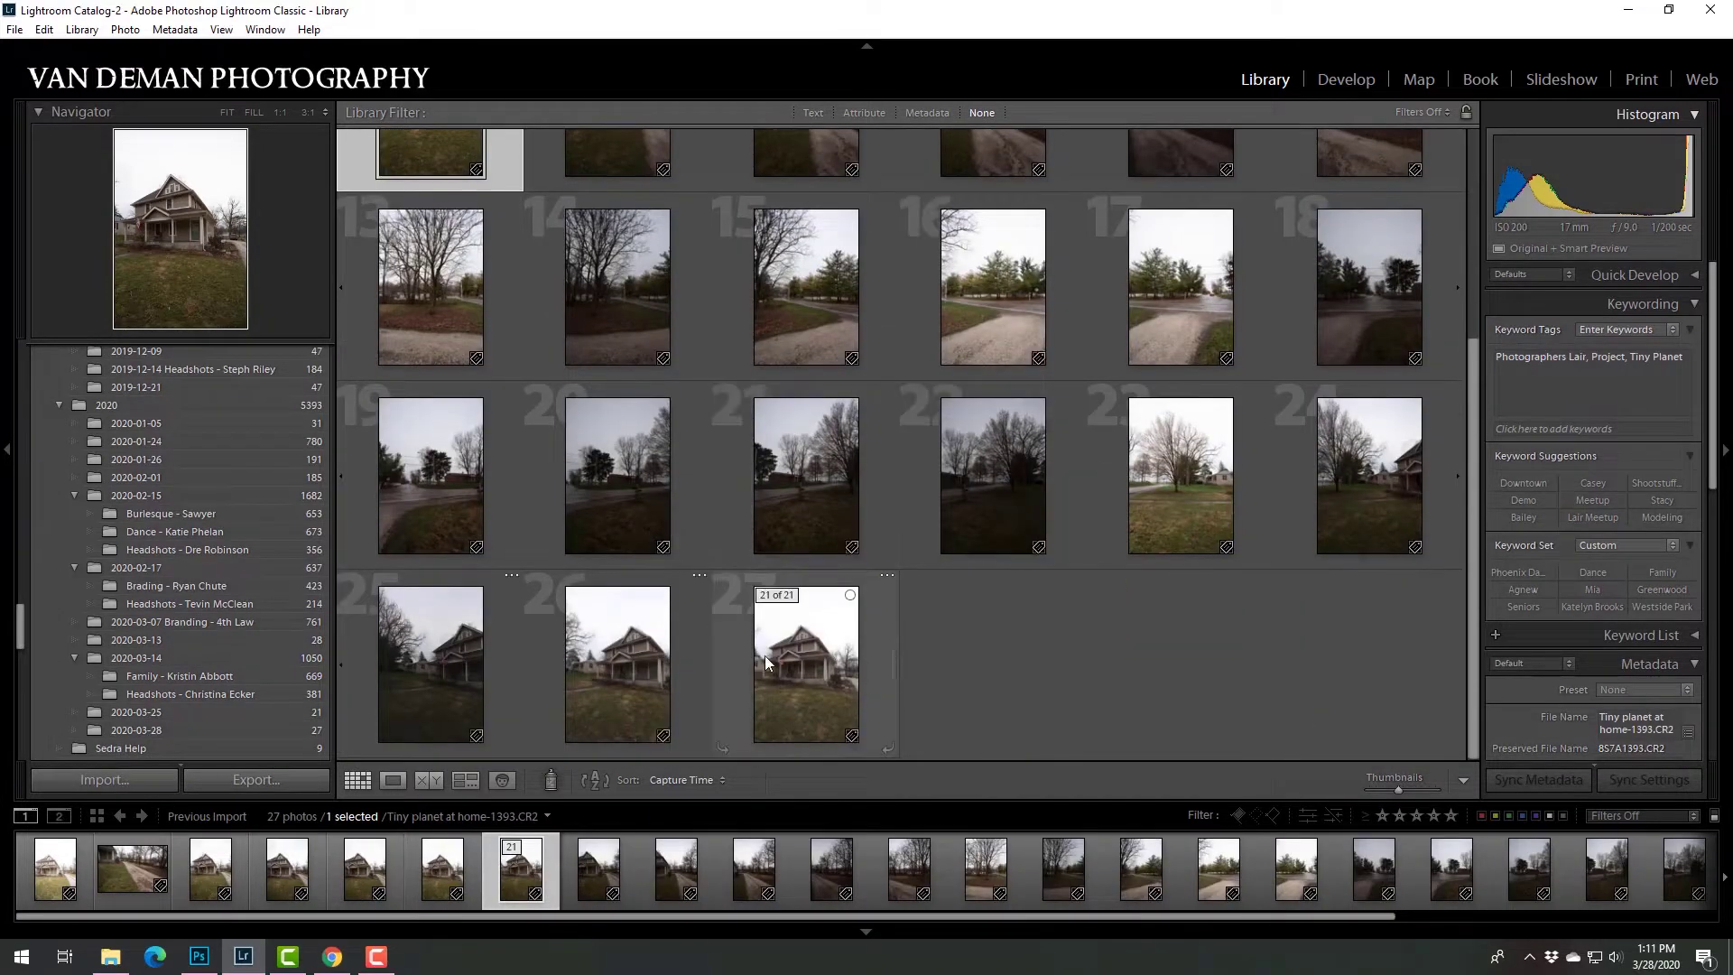
left_click(766, 655, "shift")
scroll(678, 500, "up", 5)
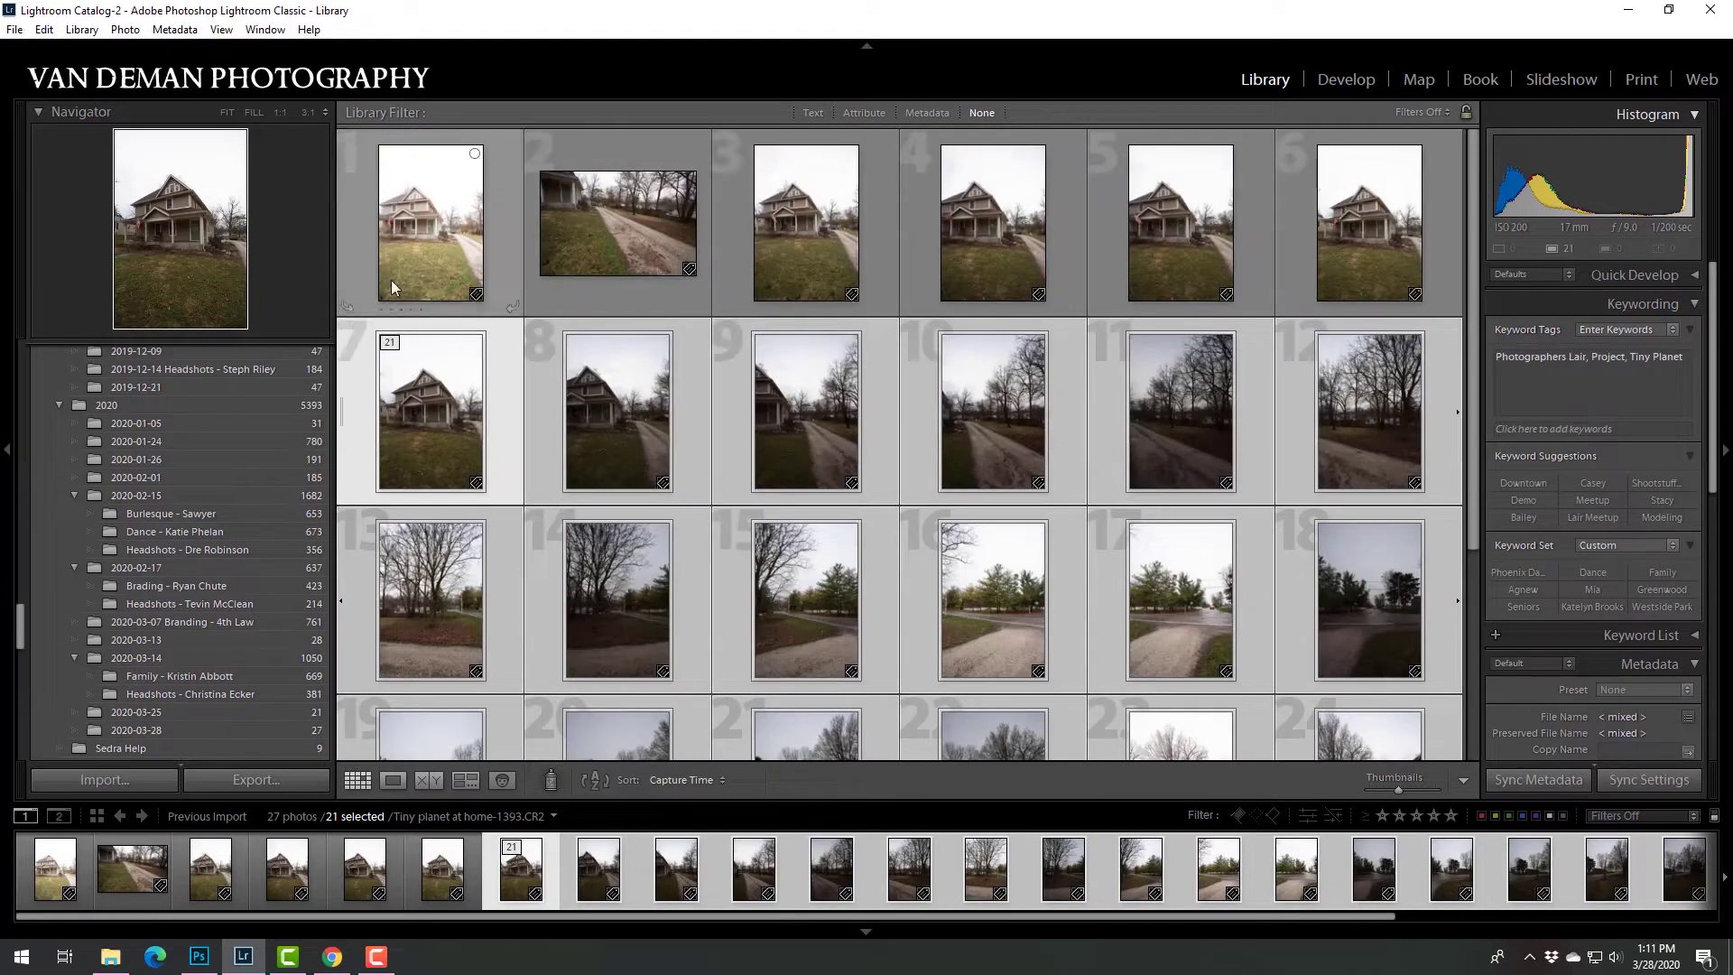
Merge the 21 stacked photos into a spherical panorama with Photo Merge > Panorama.
left_click(124, 31)
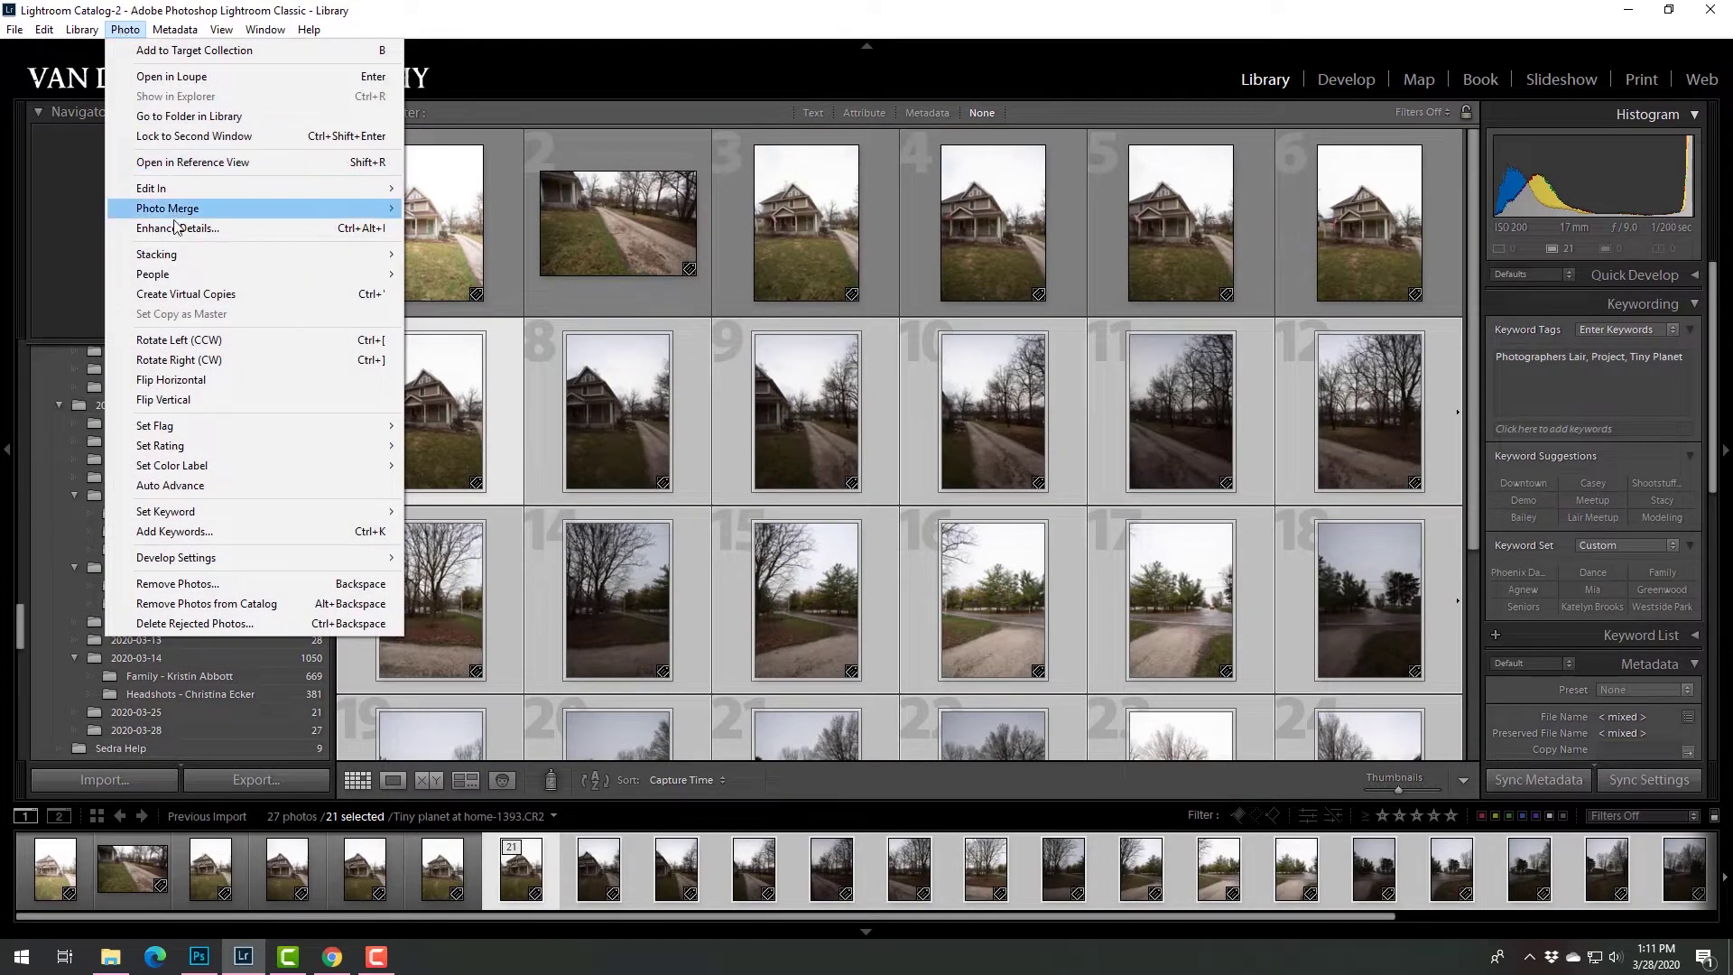
mouse_move(177, 210)
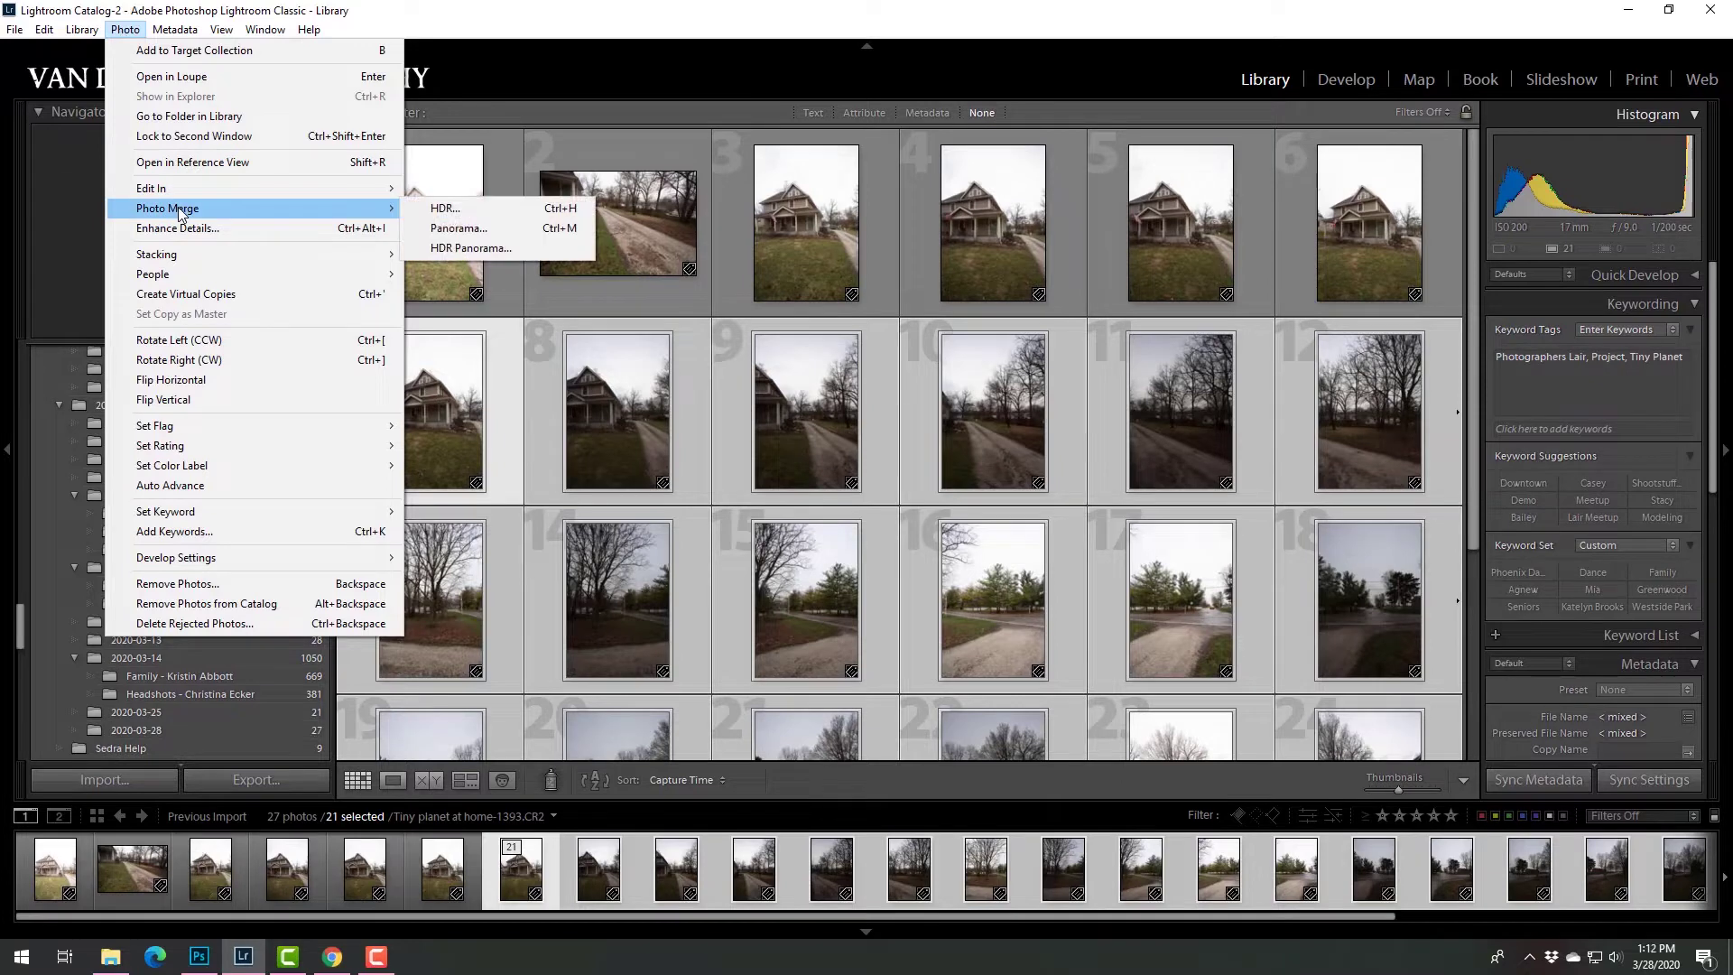
left_click(478, 237)
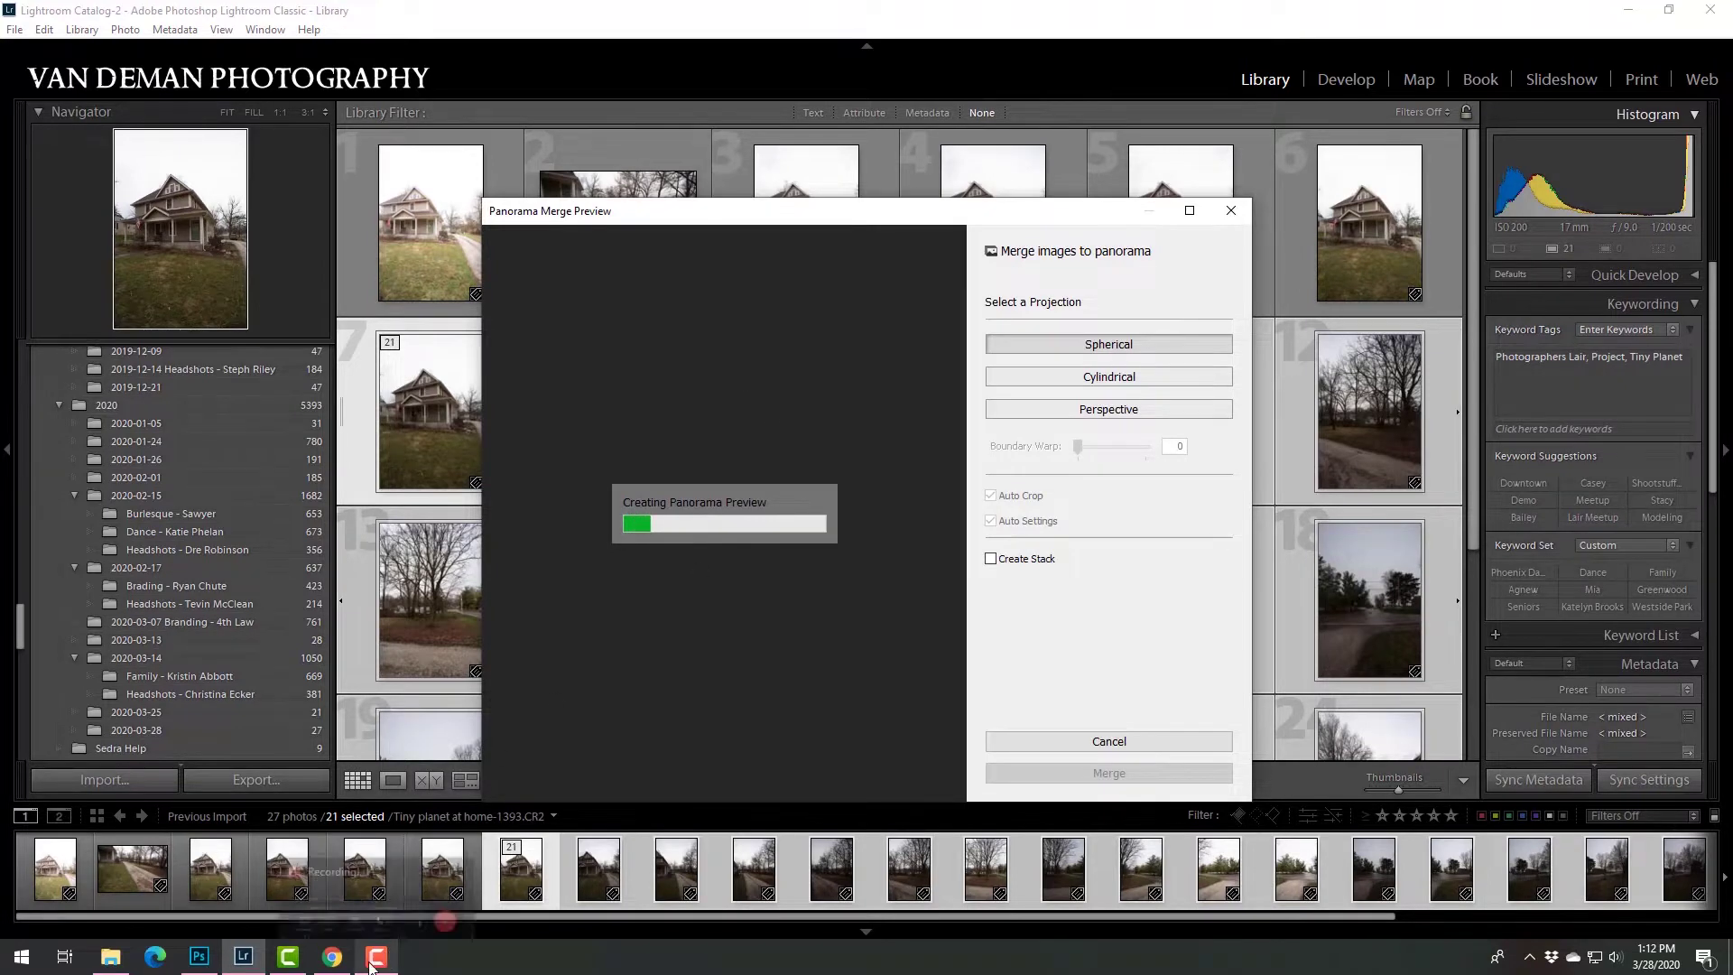
left_click(1126, 777)
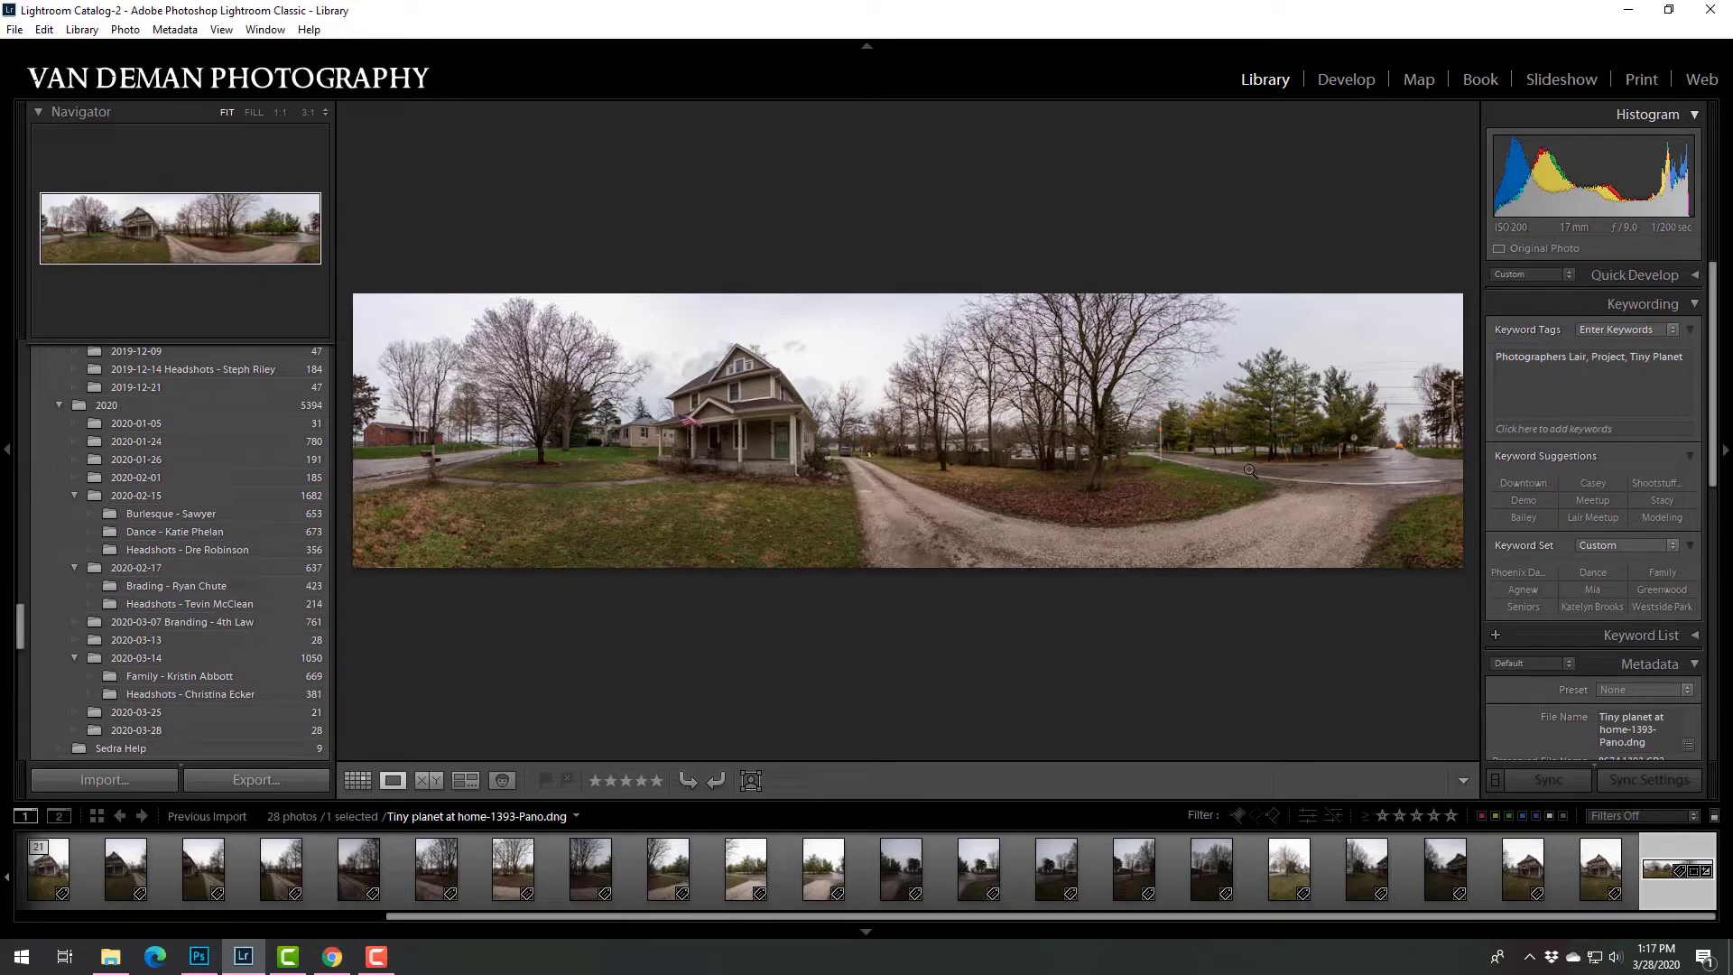
In Develop, set Exposure +0.65, Blacks −39, Clarity +35, Texture +10, Dehaze −20, Vibrance +40.
left_click(1323, 77)
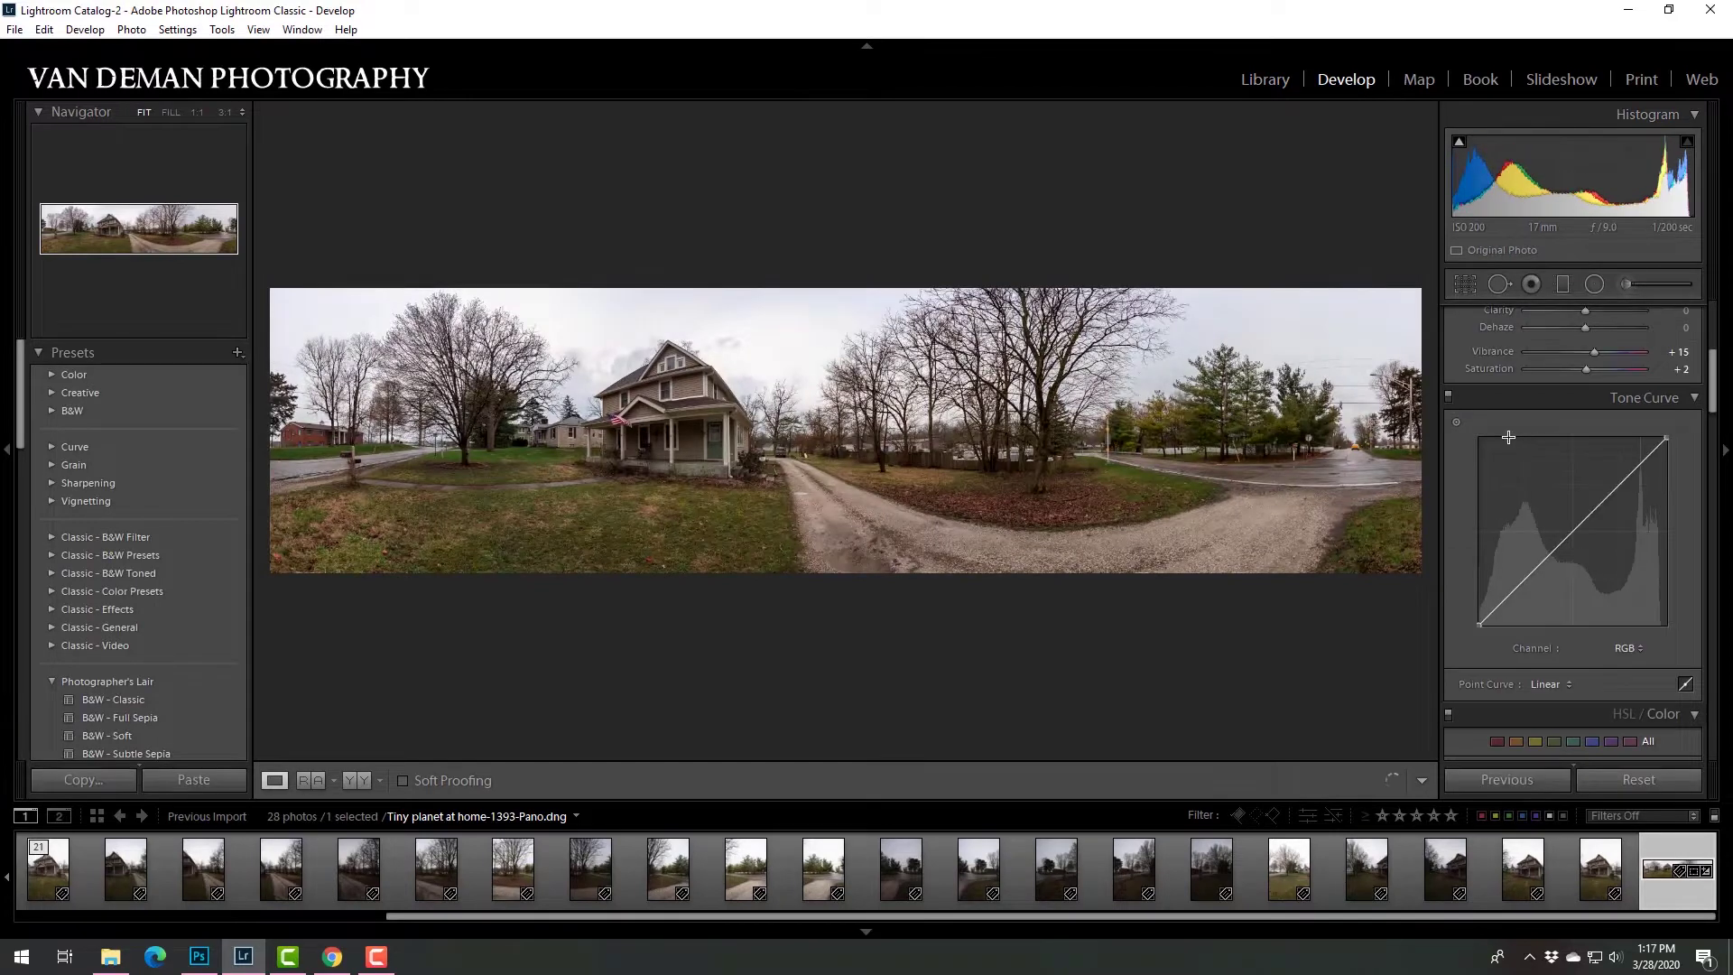
scroll(1513, 468, "up", 5)
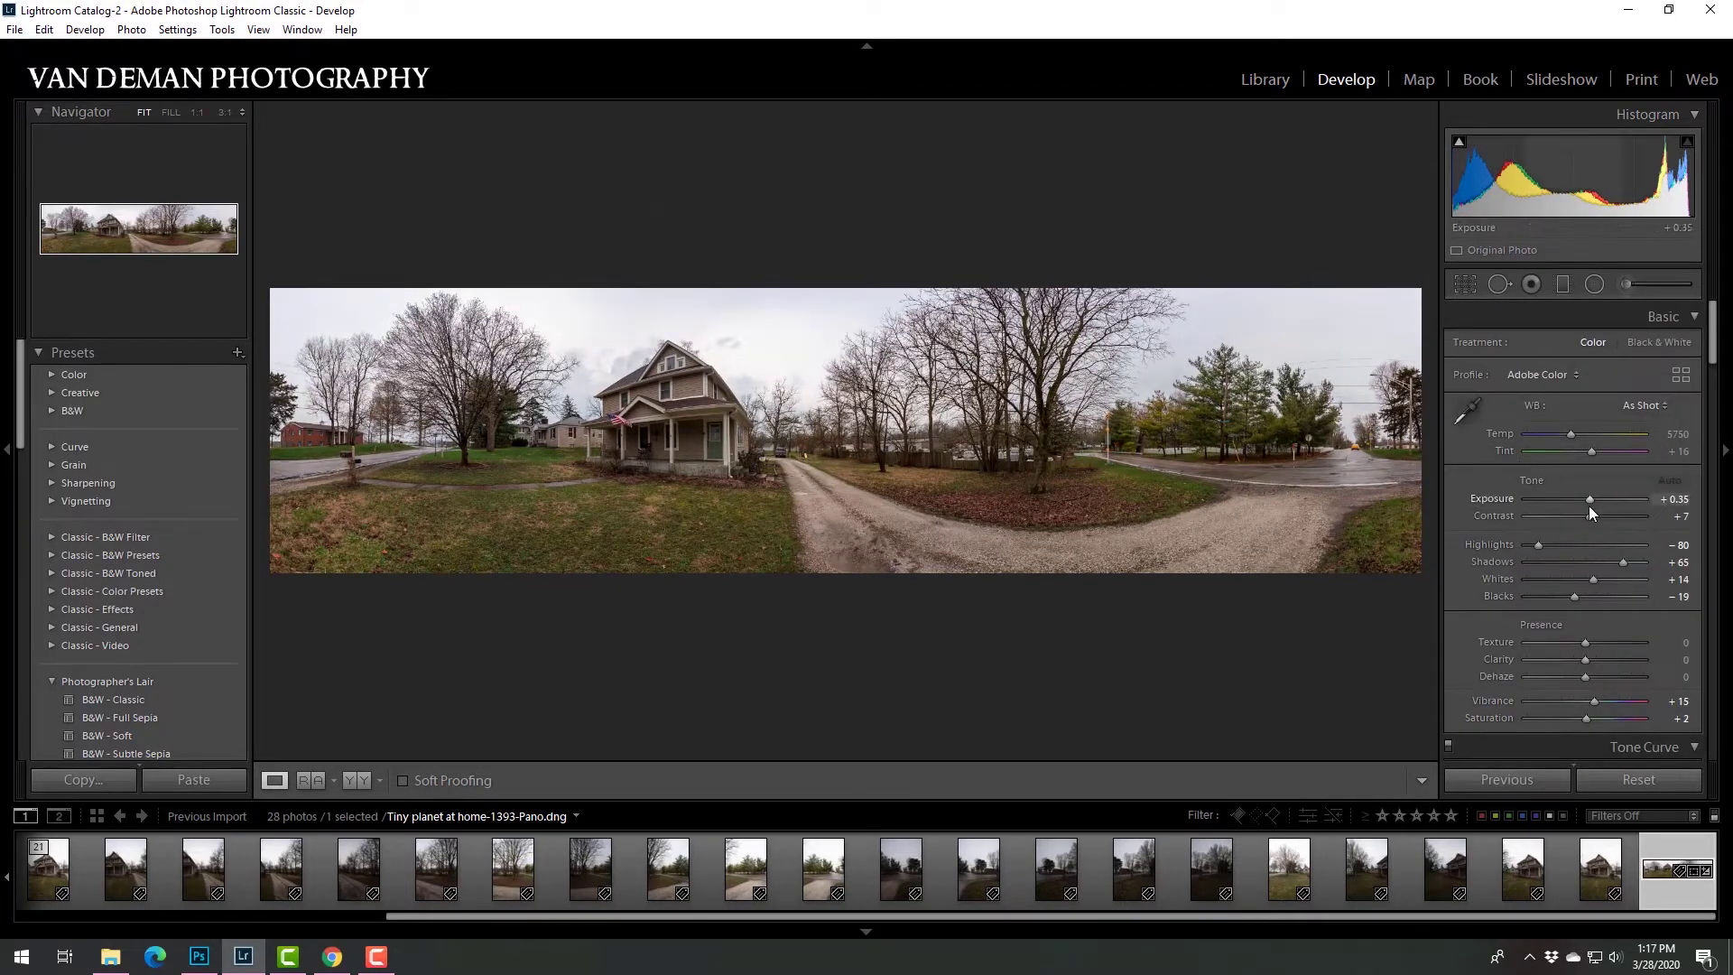
left_click_drag(1590, 499, 1524, 544)
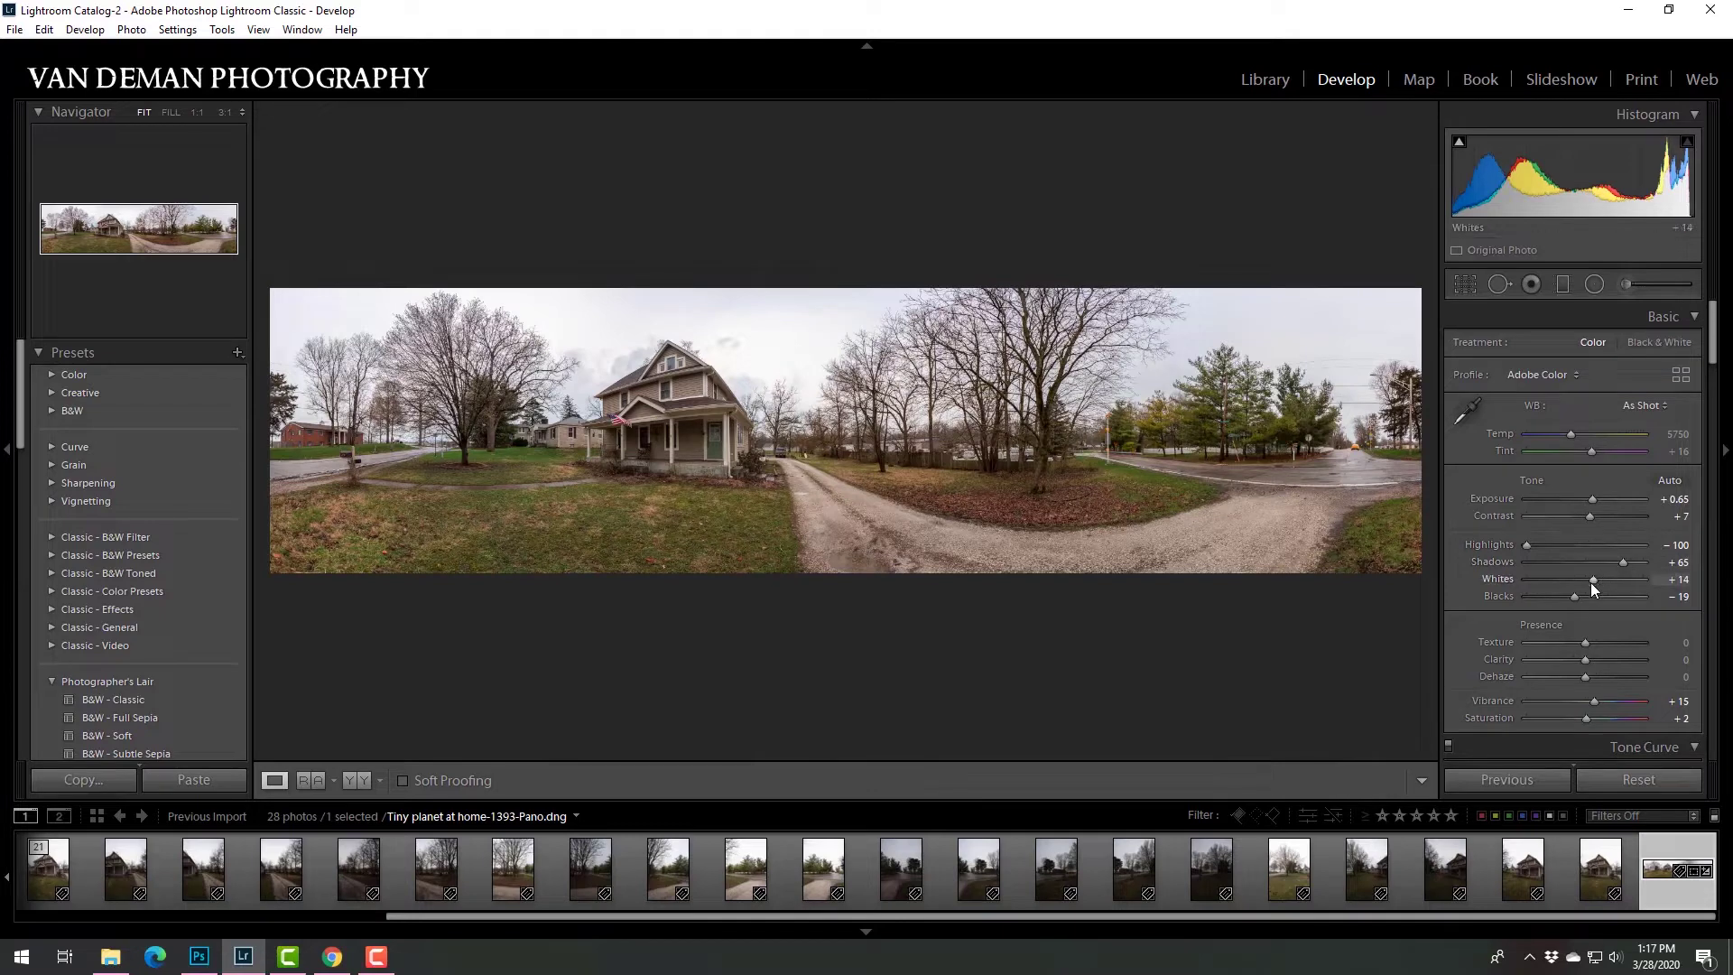
key("Down")
key("Down")
key("Down")
key("Down")
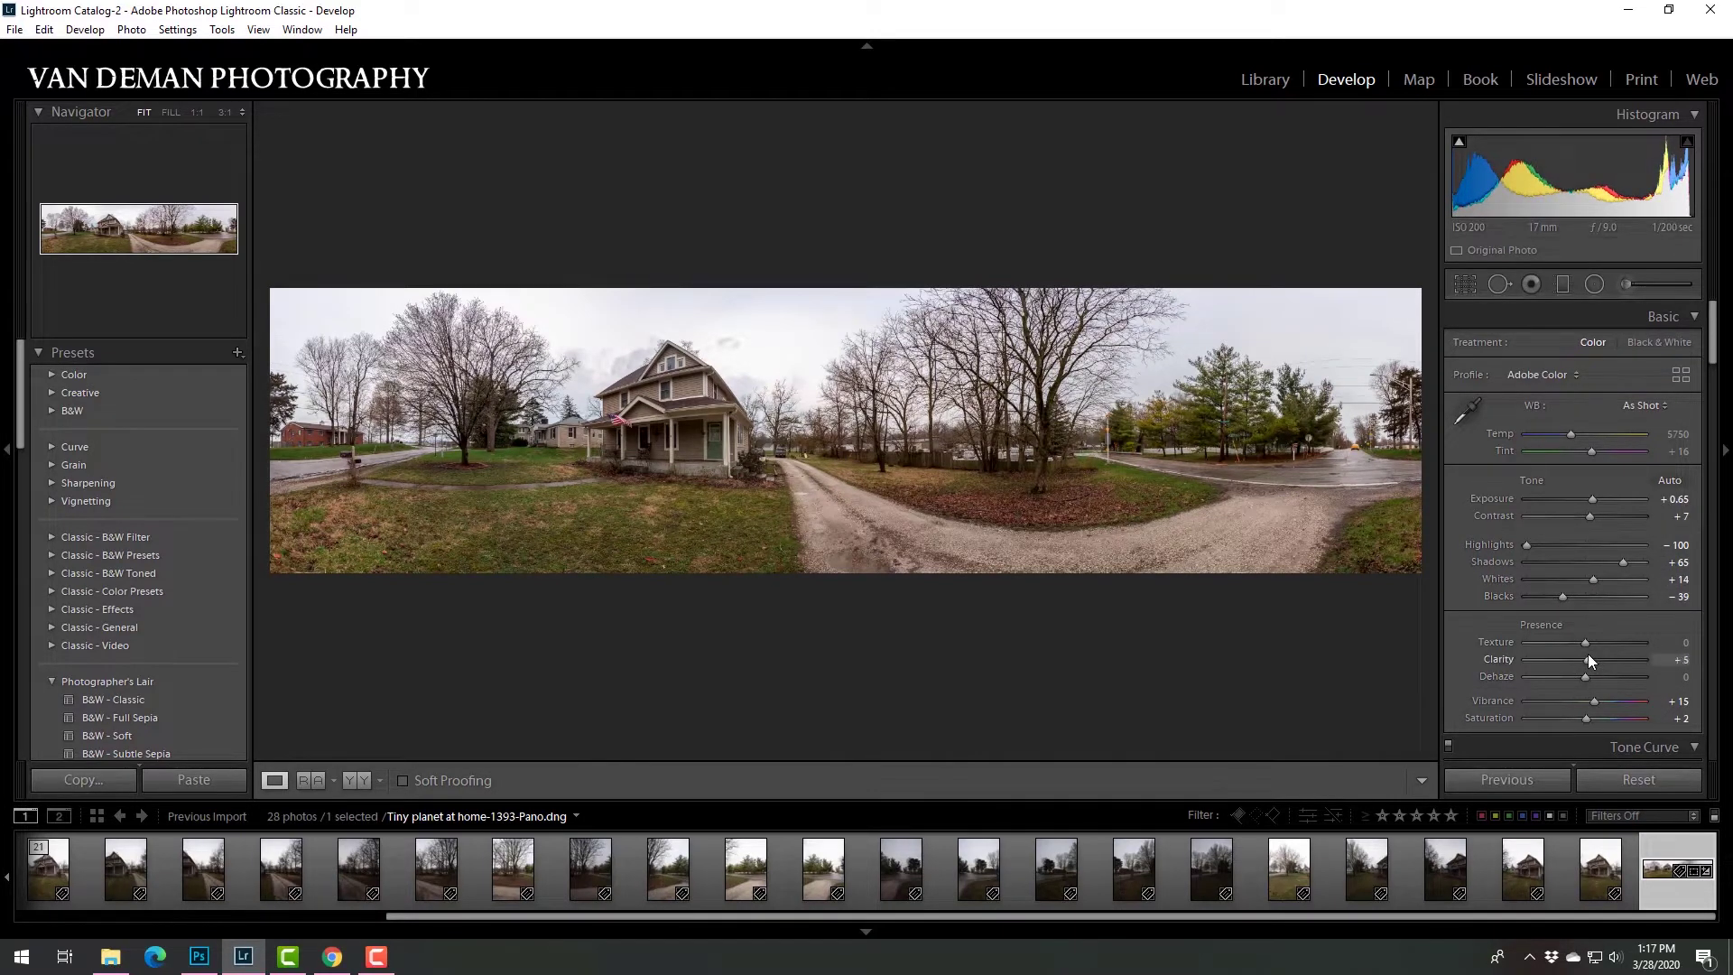
key("Up")
key("Up")
key("Up")
key("Up")
key("Up")
key("Up")
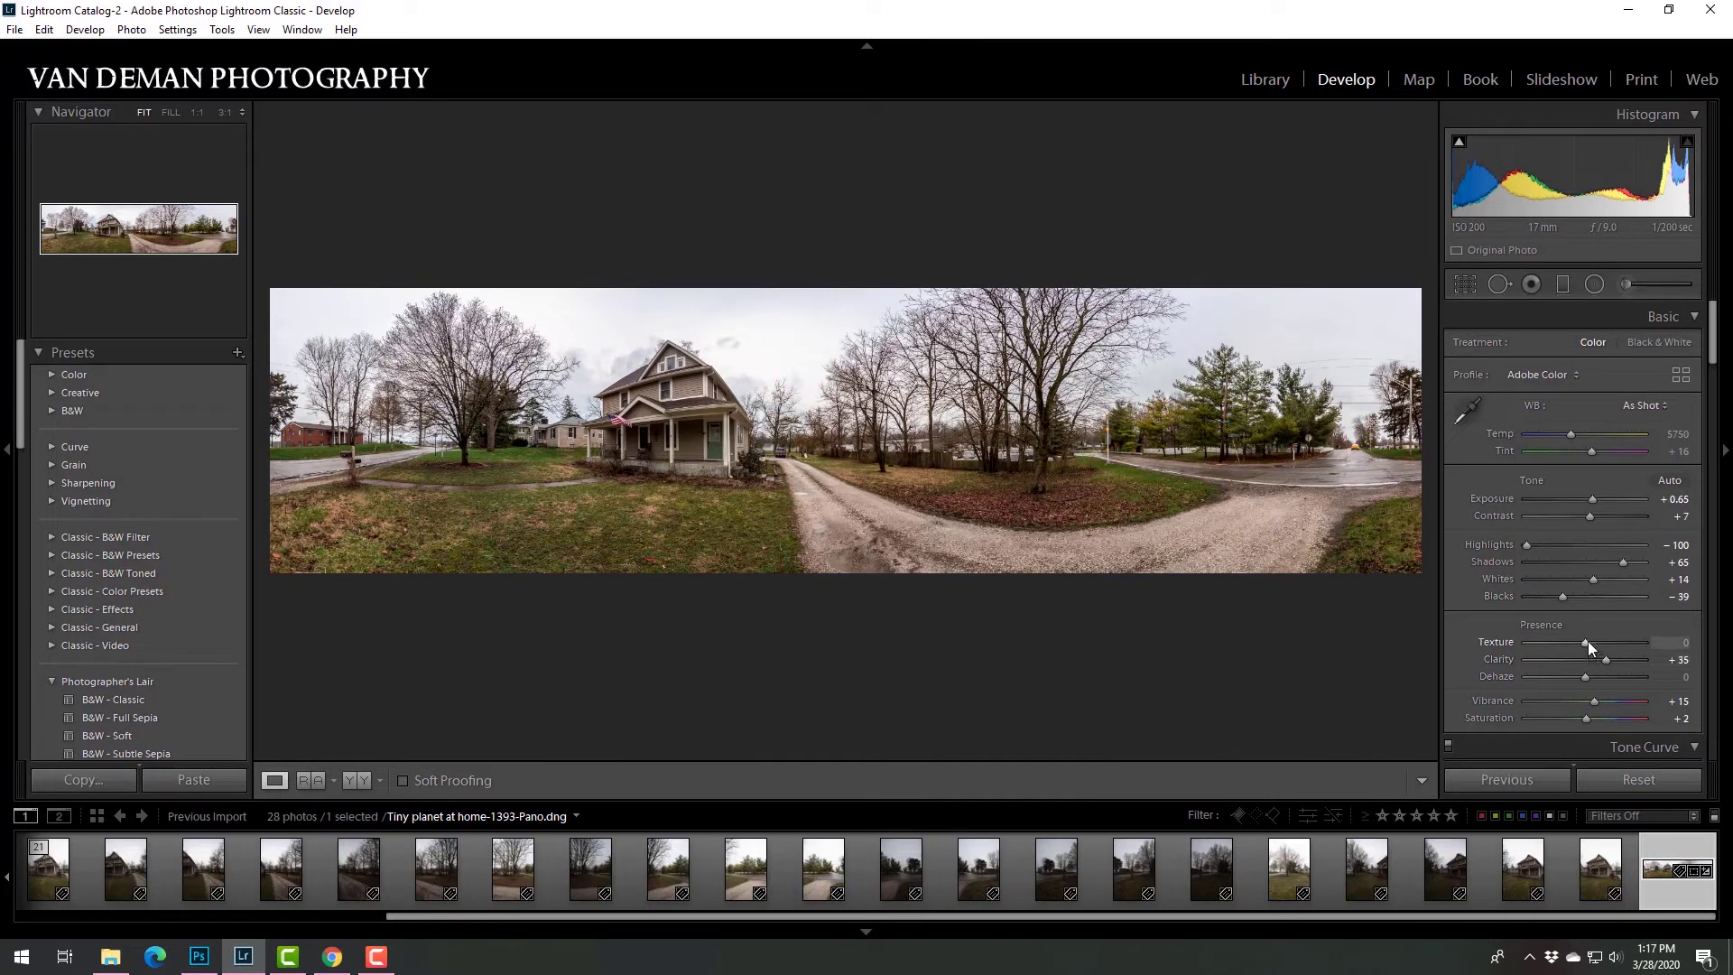
key("Up")
key("Up")
key("Down")
key("Down")
key("Down")
key("Down")
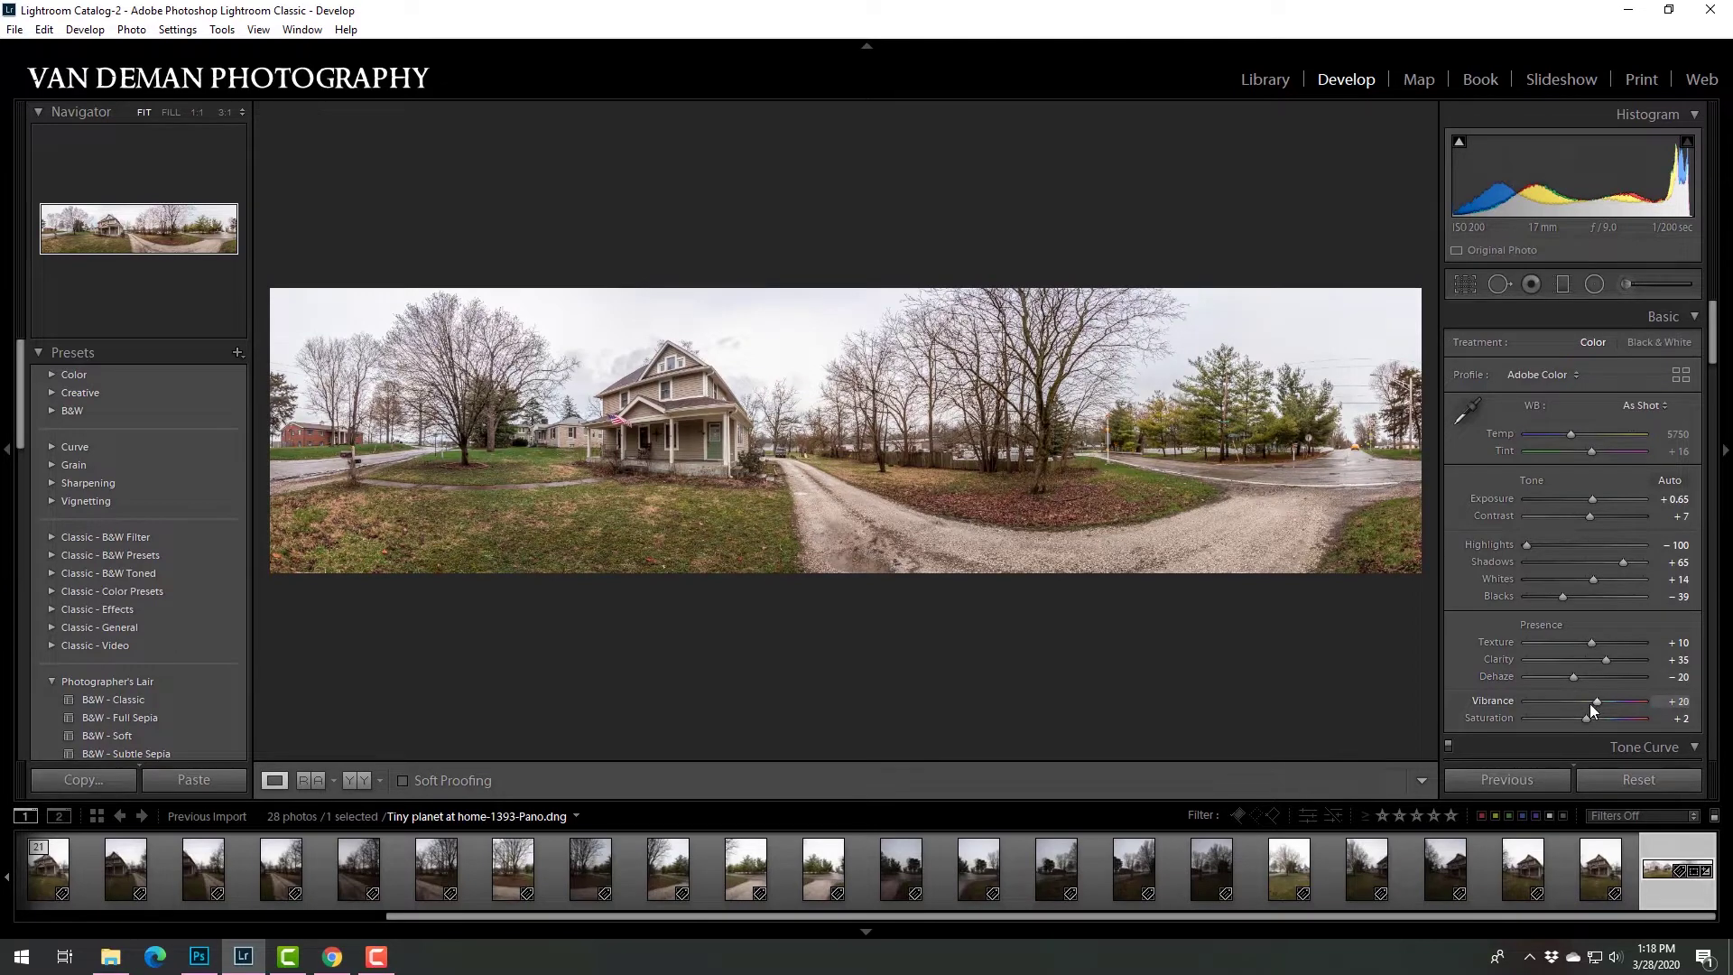
key("Up")
key("Up")
key("Up")
key("Up")
Lift the tone curve's black point, brighten the midtones, and fully desaturate the blues.
scroll(1476, 699, "down", 5)
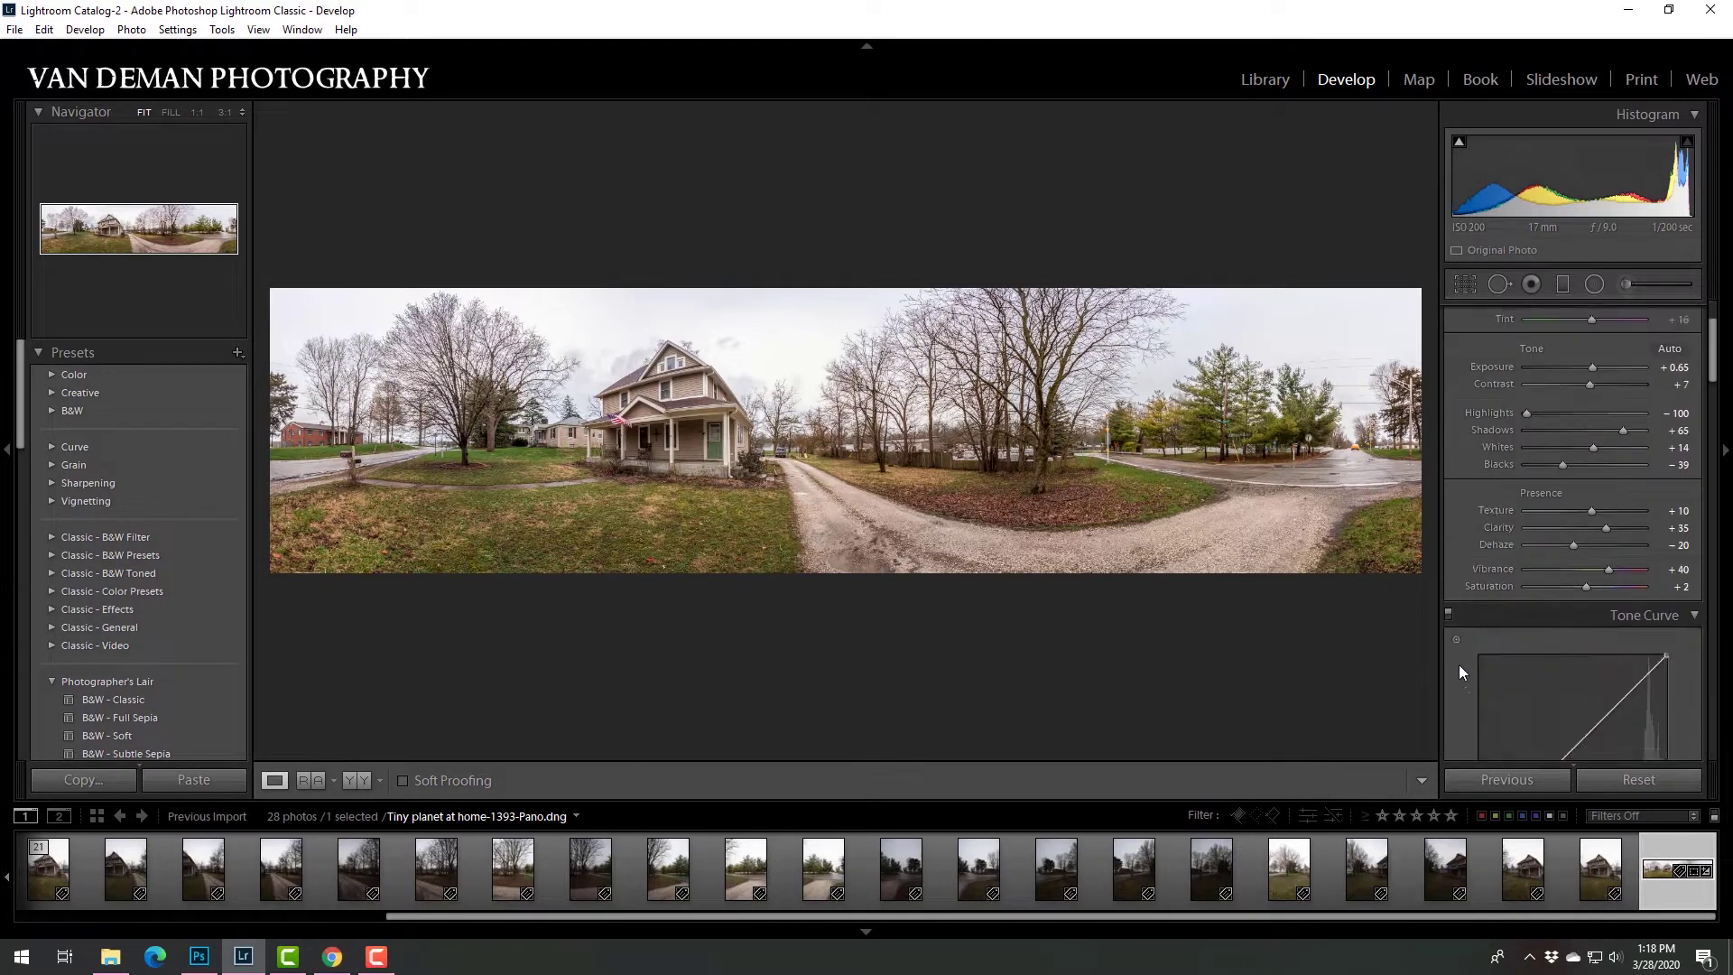
left_click_drag(1481, 581, 1486, 591)
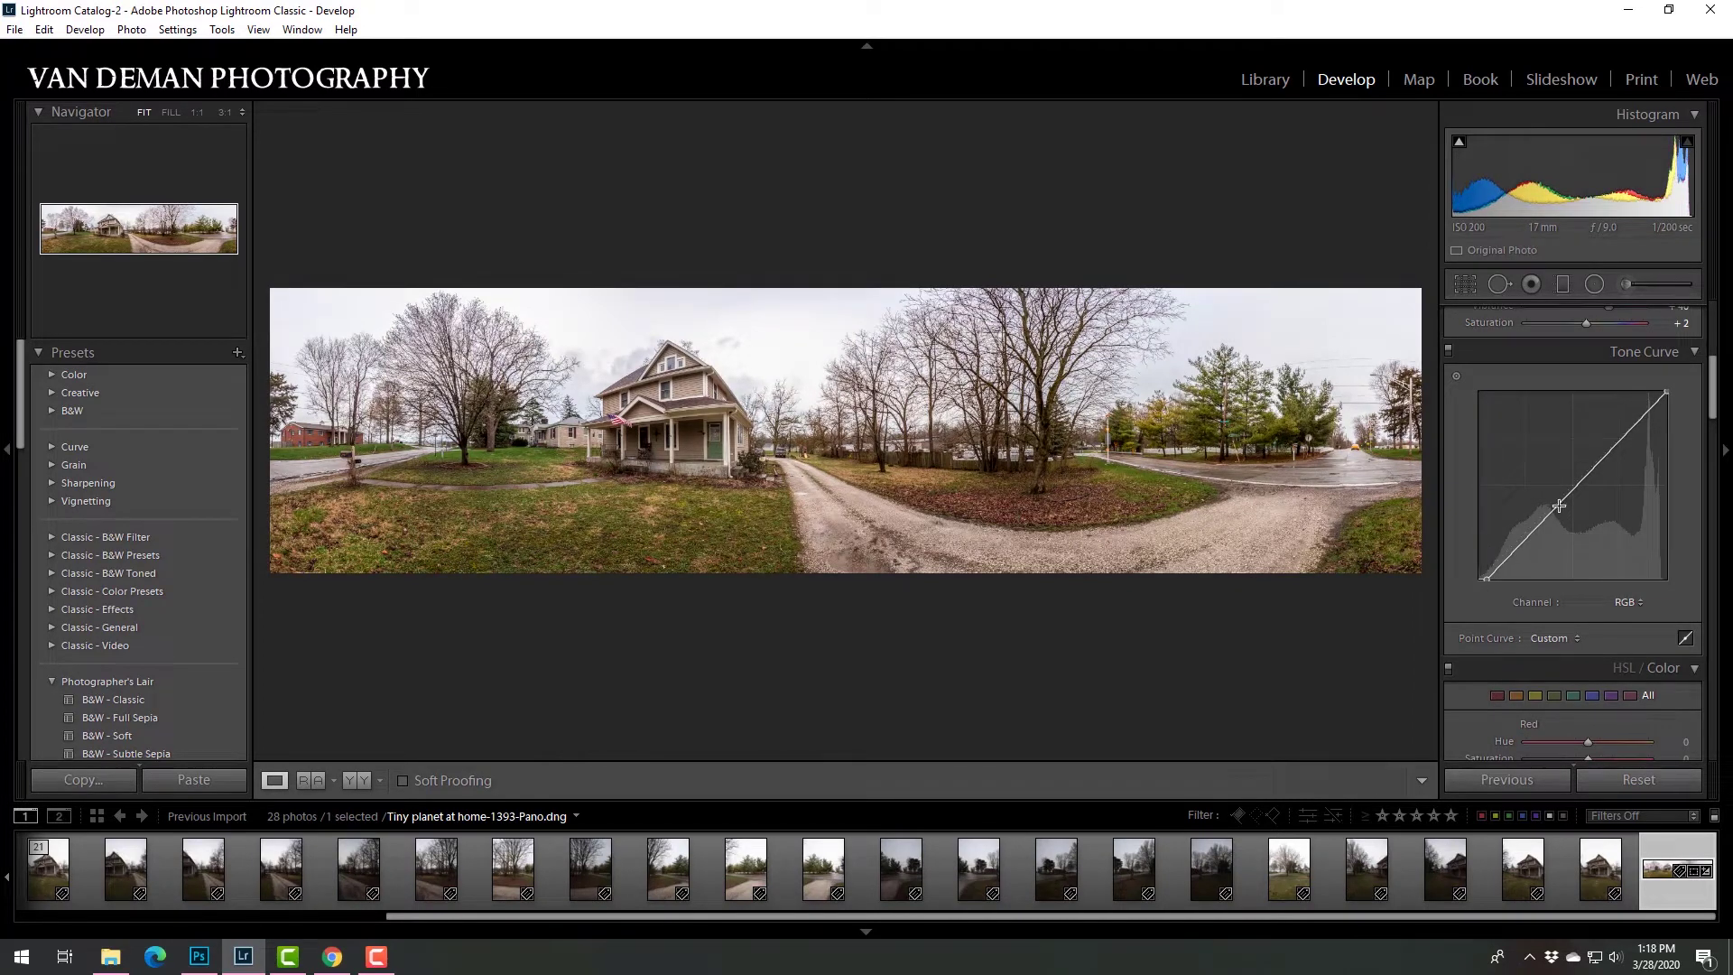
left_click_drag(1560, 503, 1560, 499)
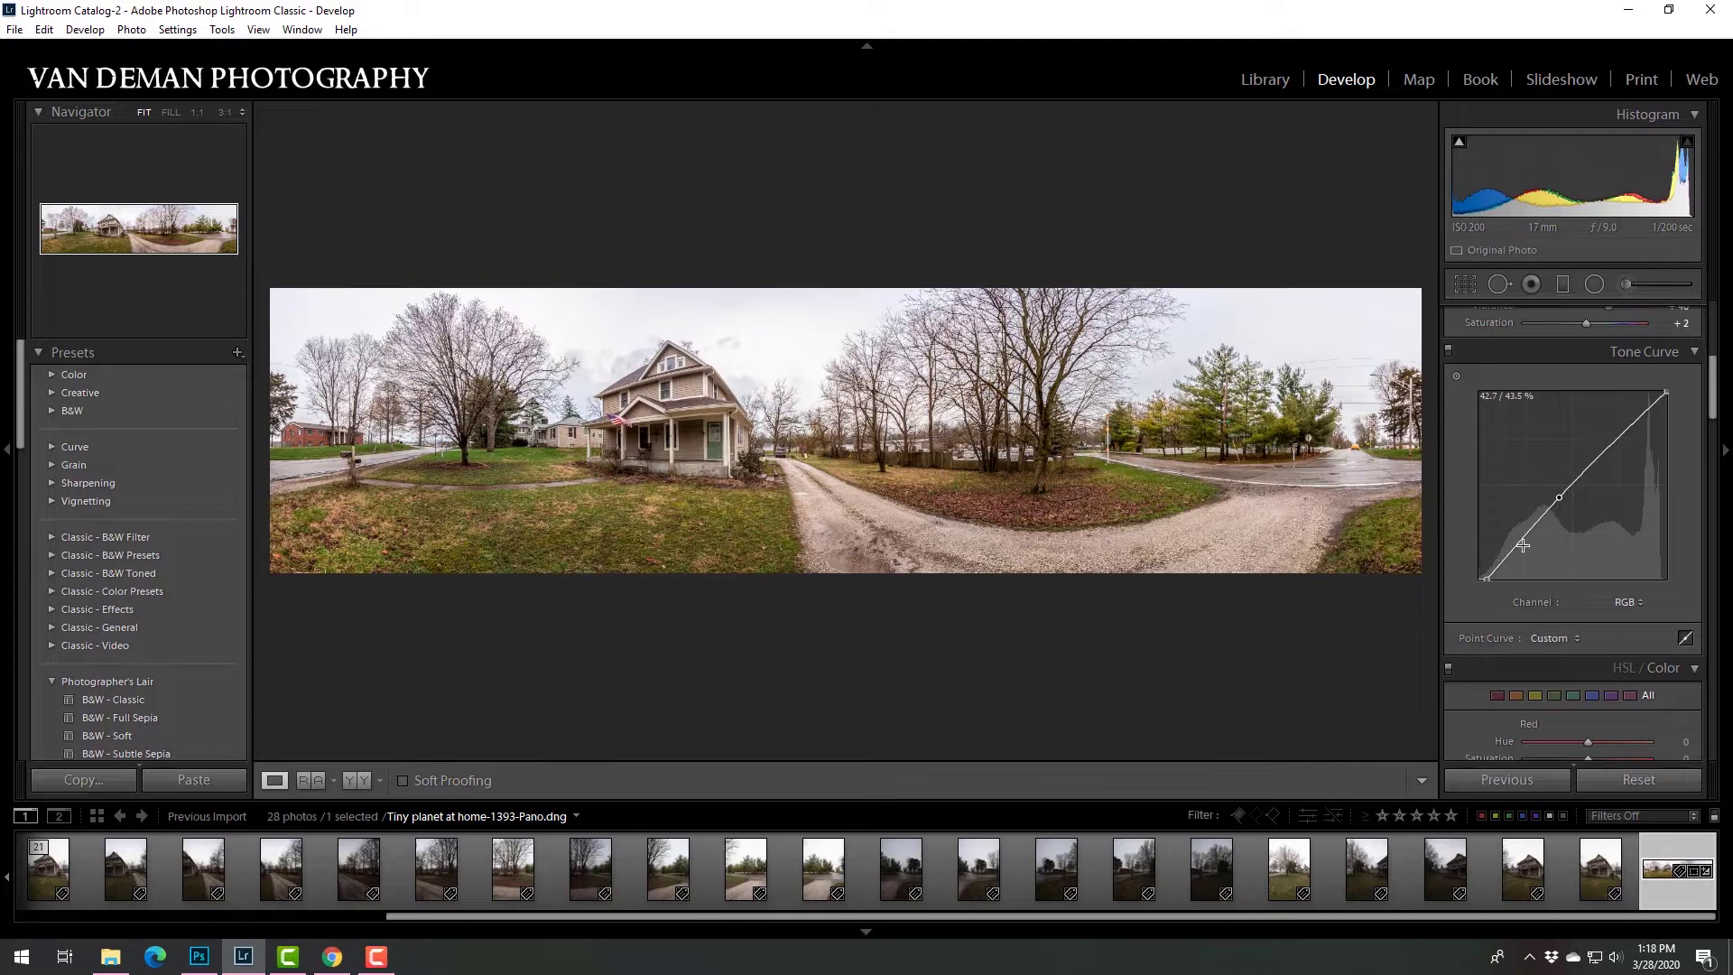
scroll(1475, 644, "down", 5)
scroll(1475, 645, "down", 2)
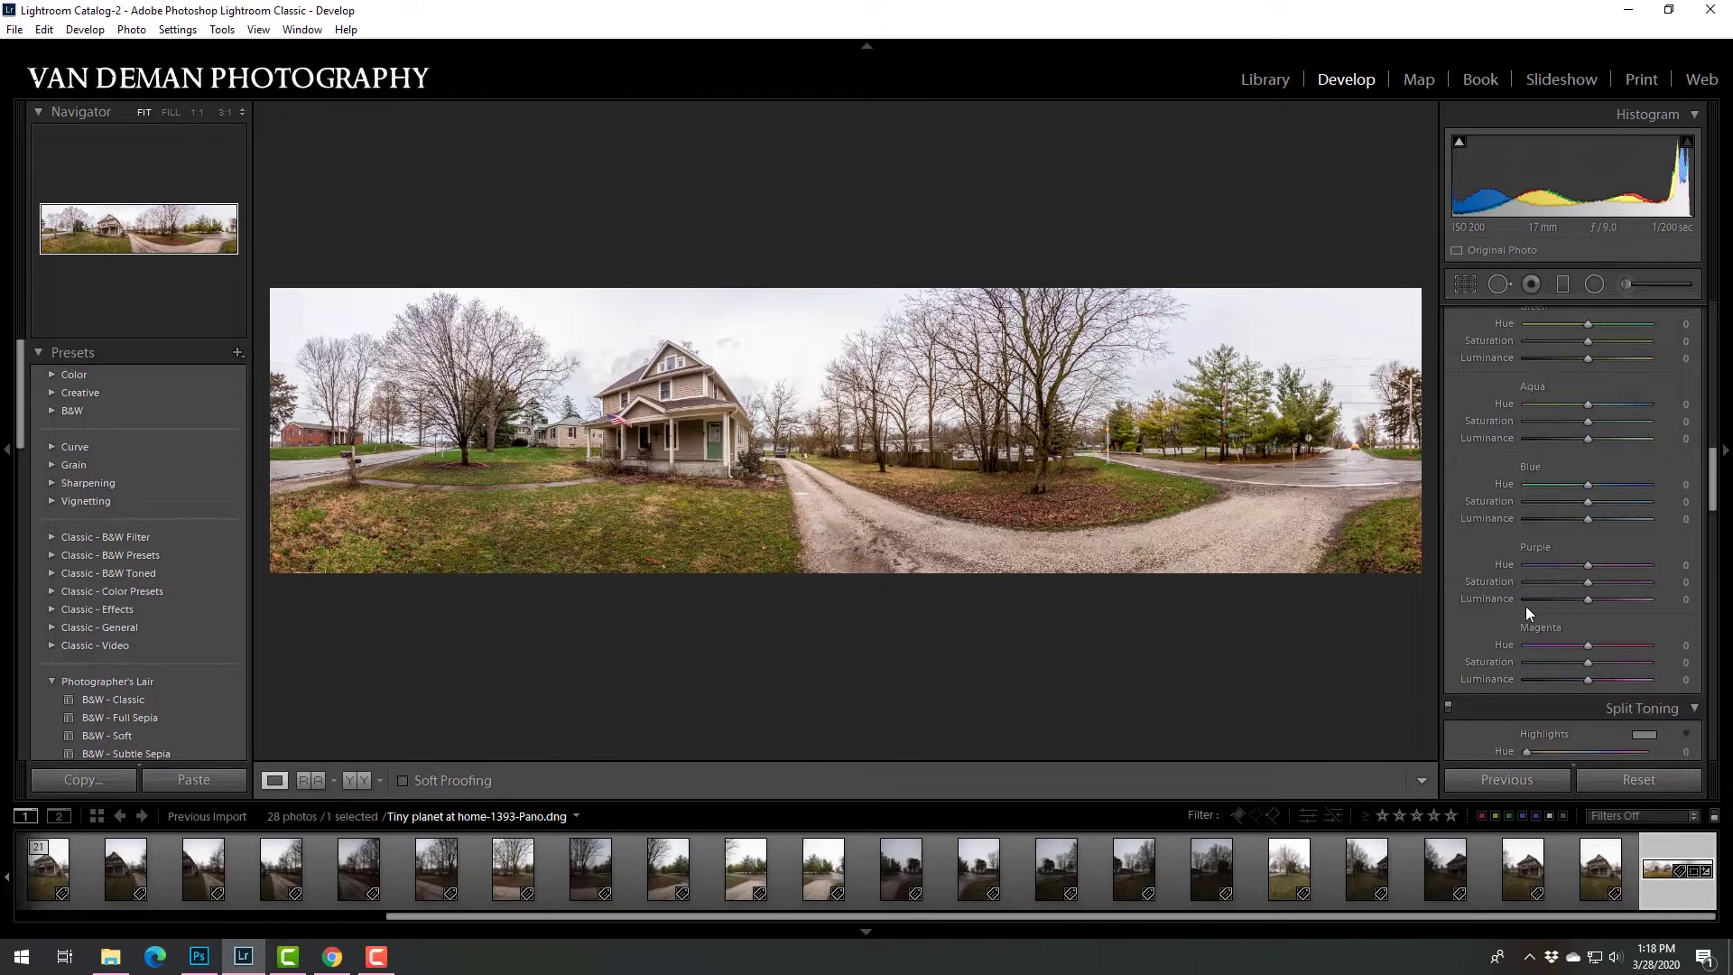
mouse_move(1589, 501)
left_mouse_down()
mouse_move(1509, 506)
mouse_move(1660, 517)
mouse_move(1513, 516)
mouse_move(1581, 524)
left_mouse_up()
scroll(1485, 605, "down", 3)
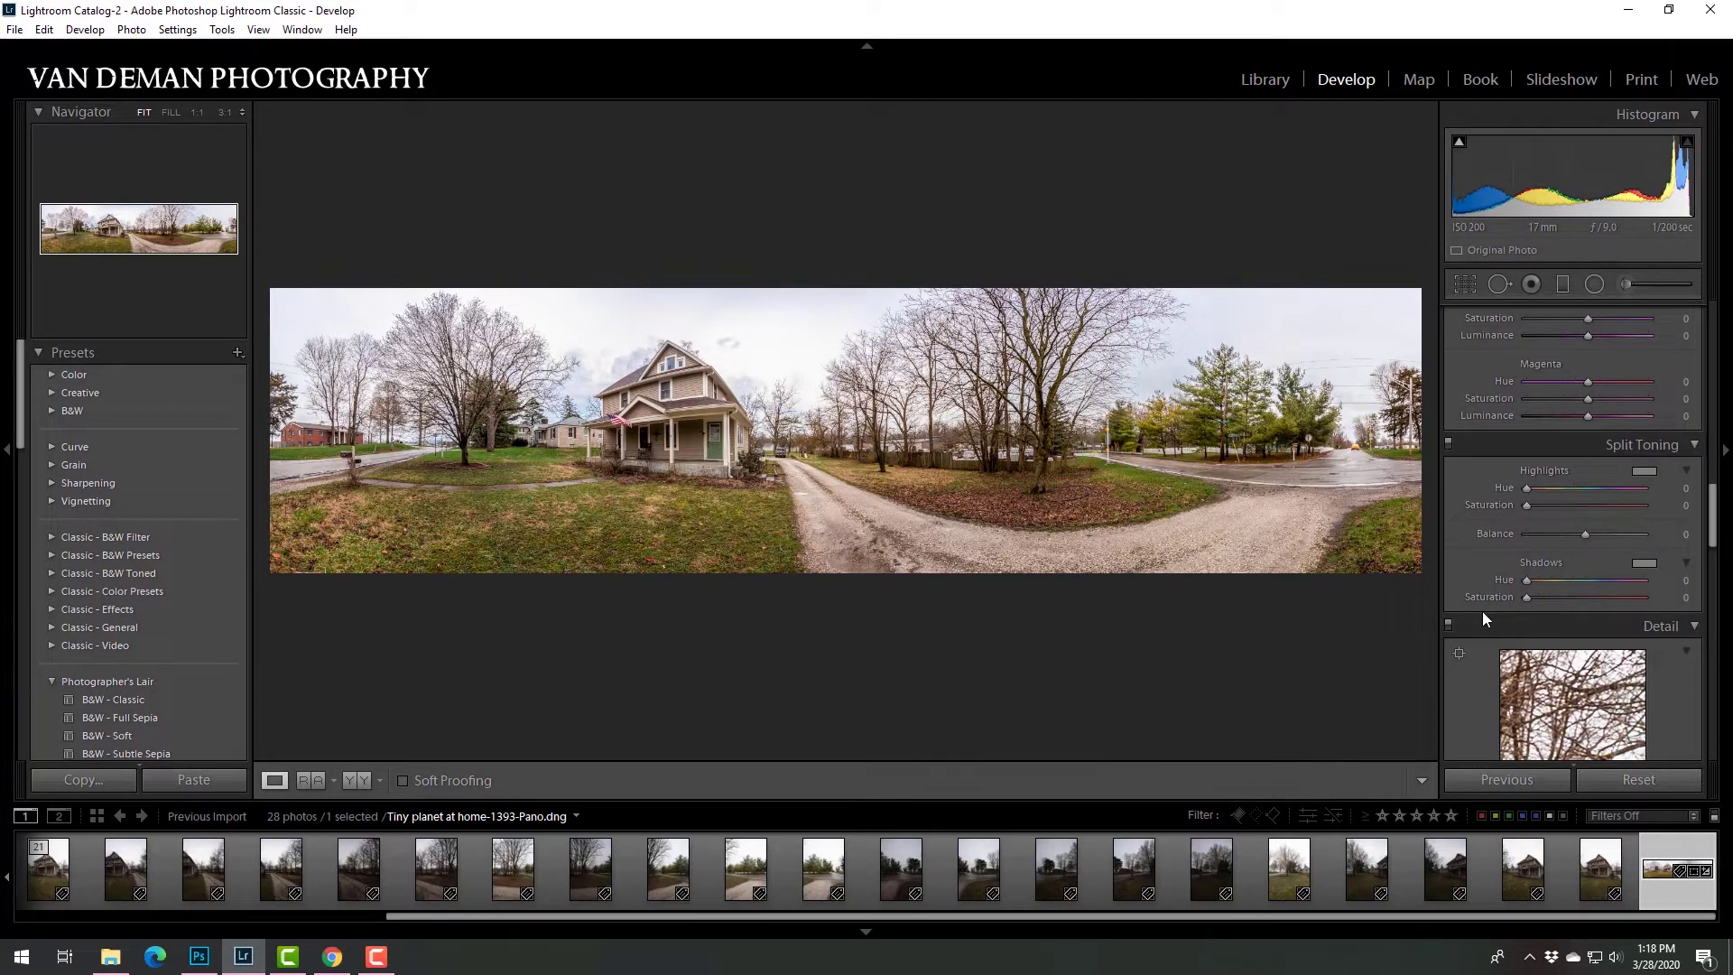
Send the panorama to Edit in Adobe Photoshop 2020 and minimize Lightroom.
right_click(946, 538)
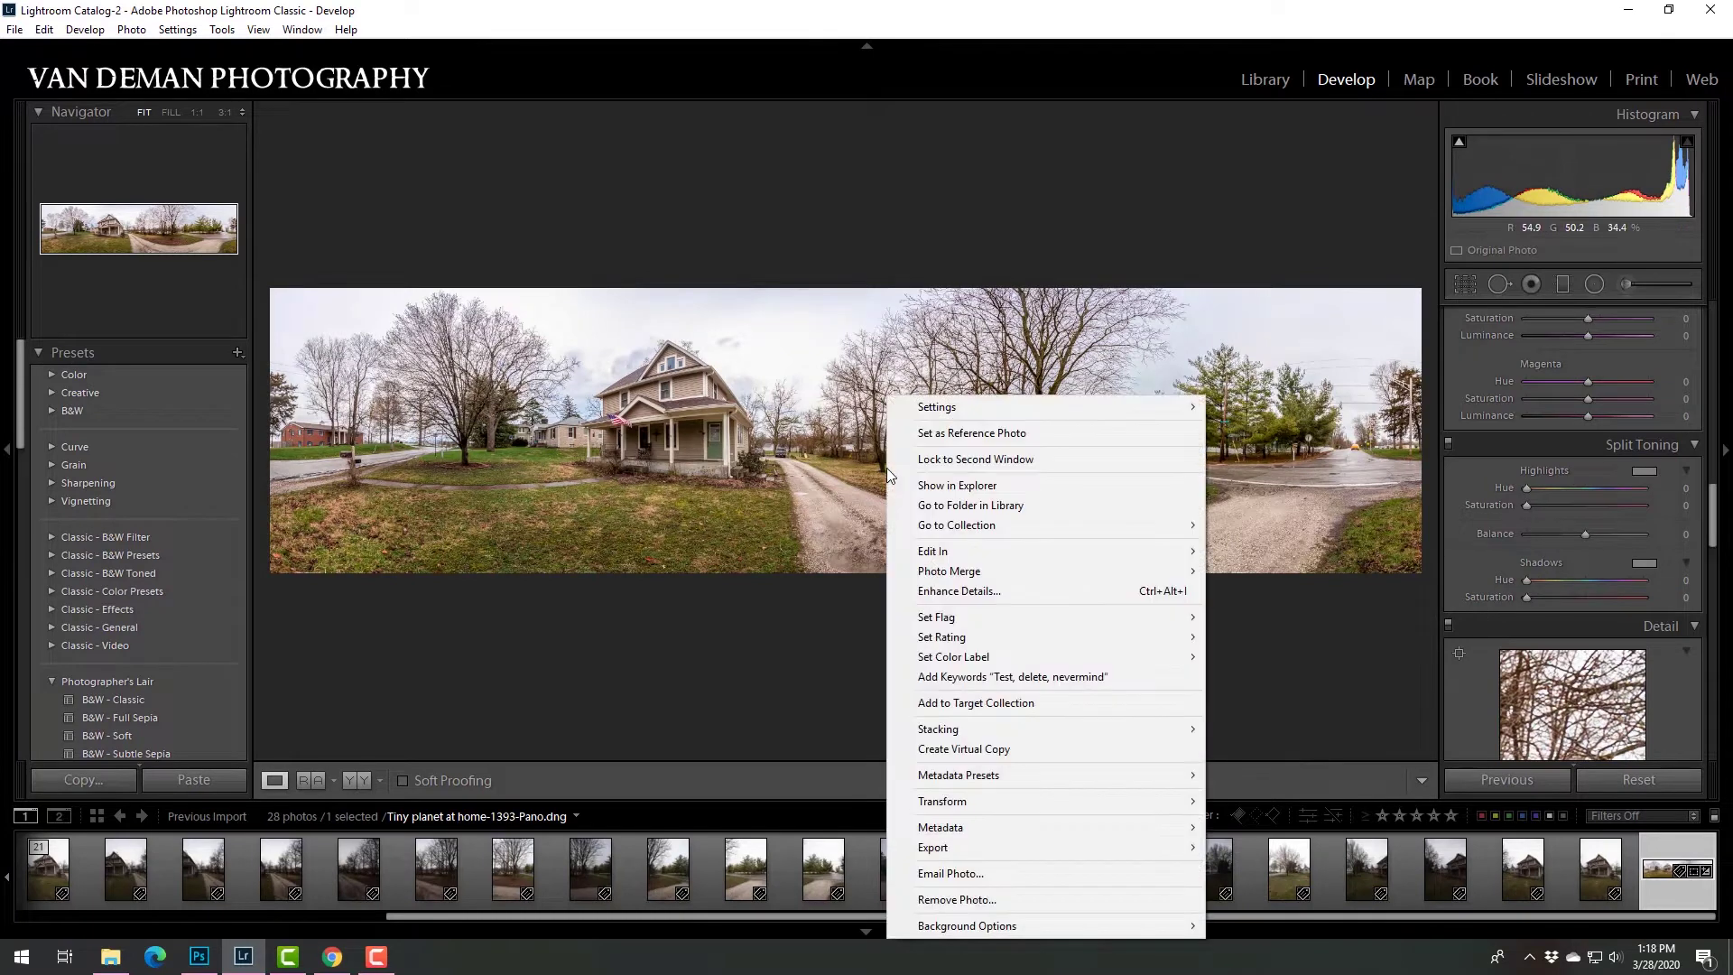
mouse_move(948, 556)
left_click(1249, 552)
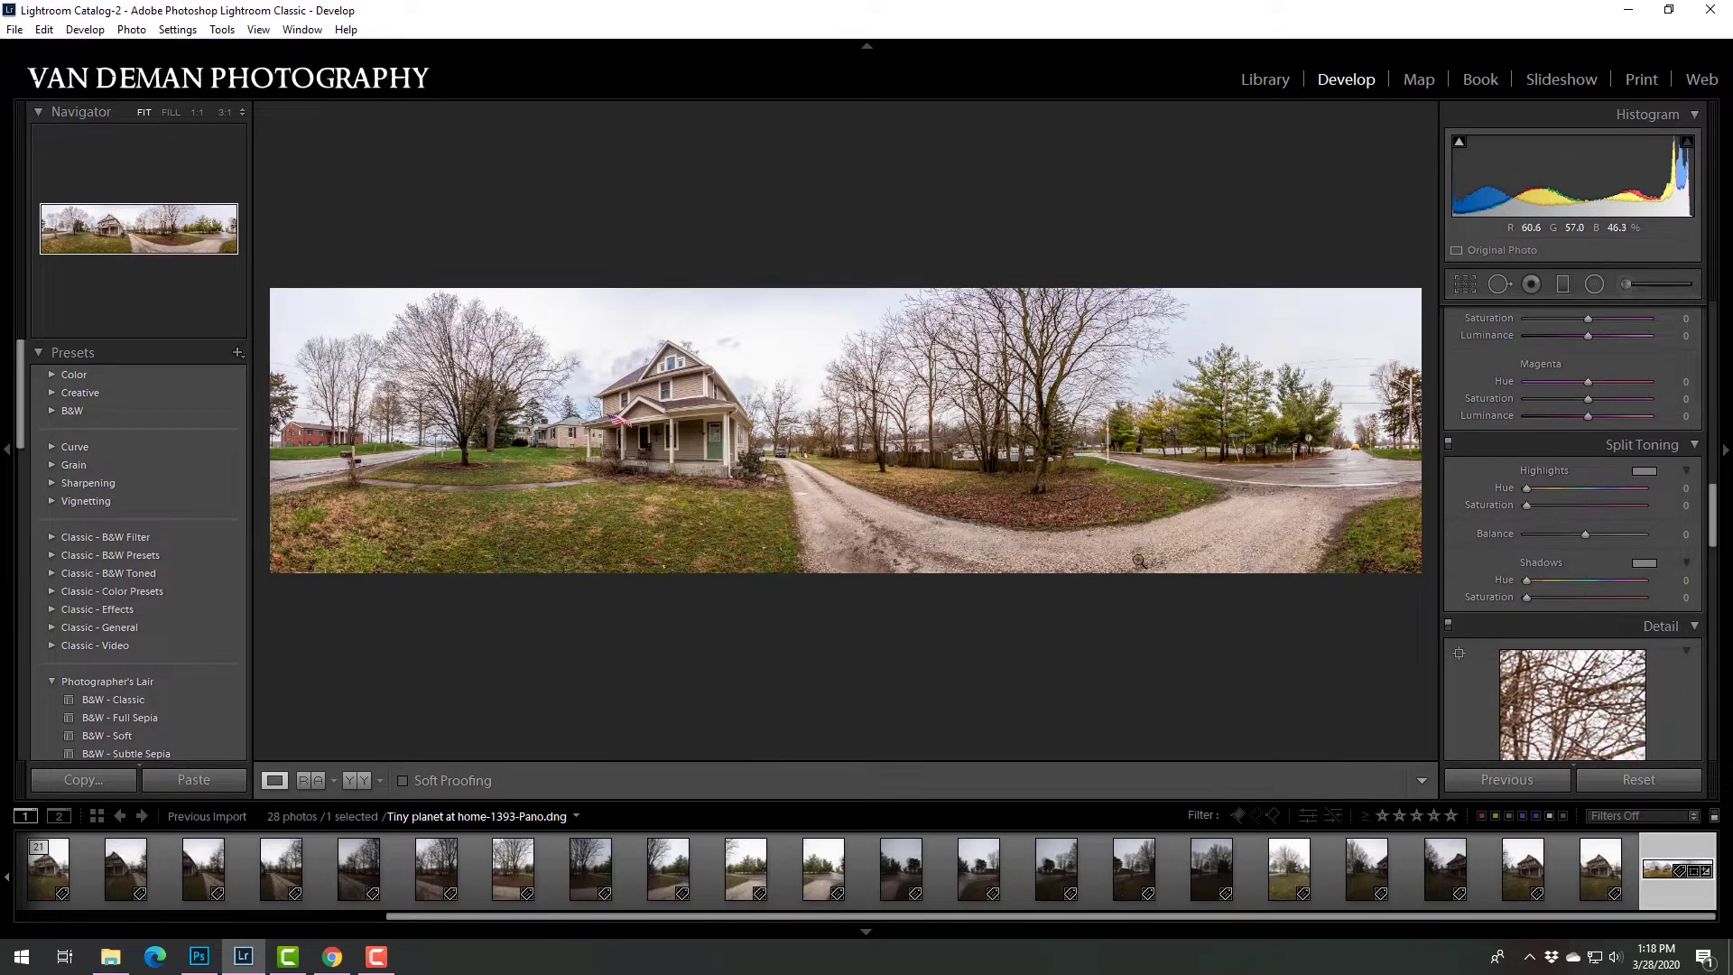
left_click(193, 964)
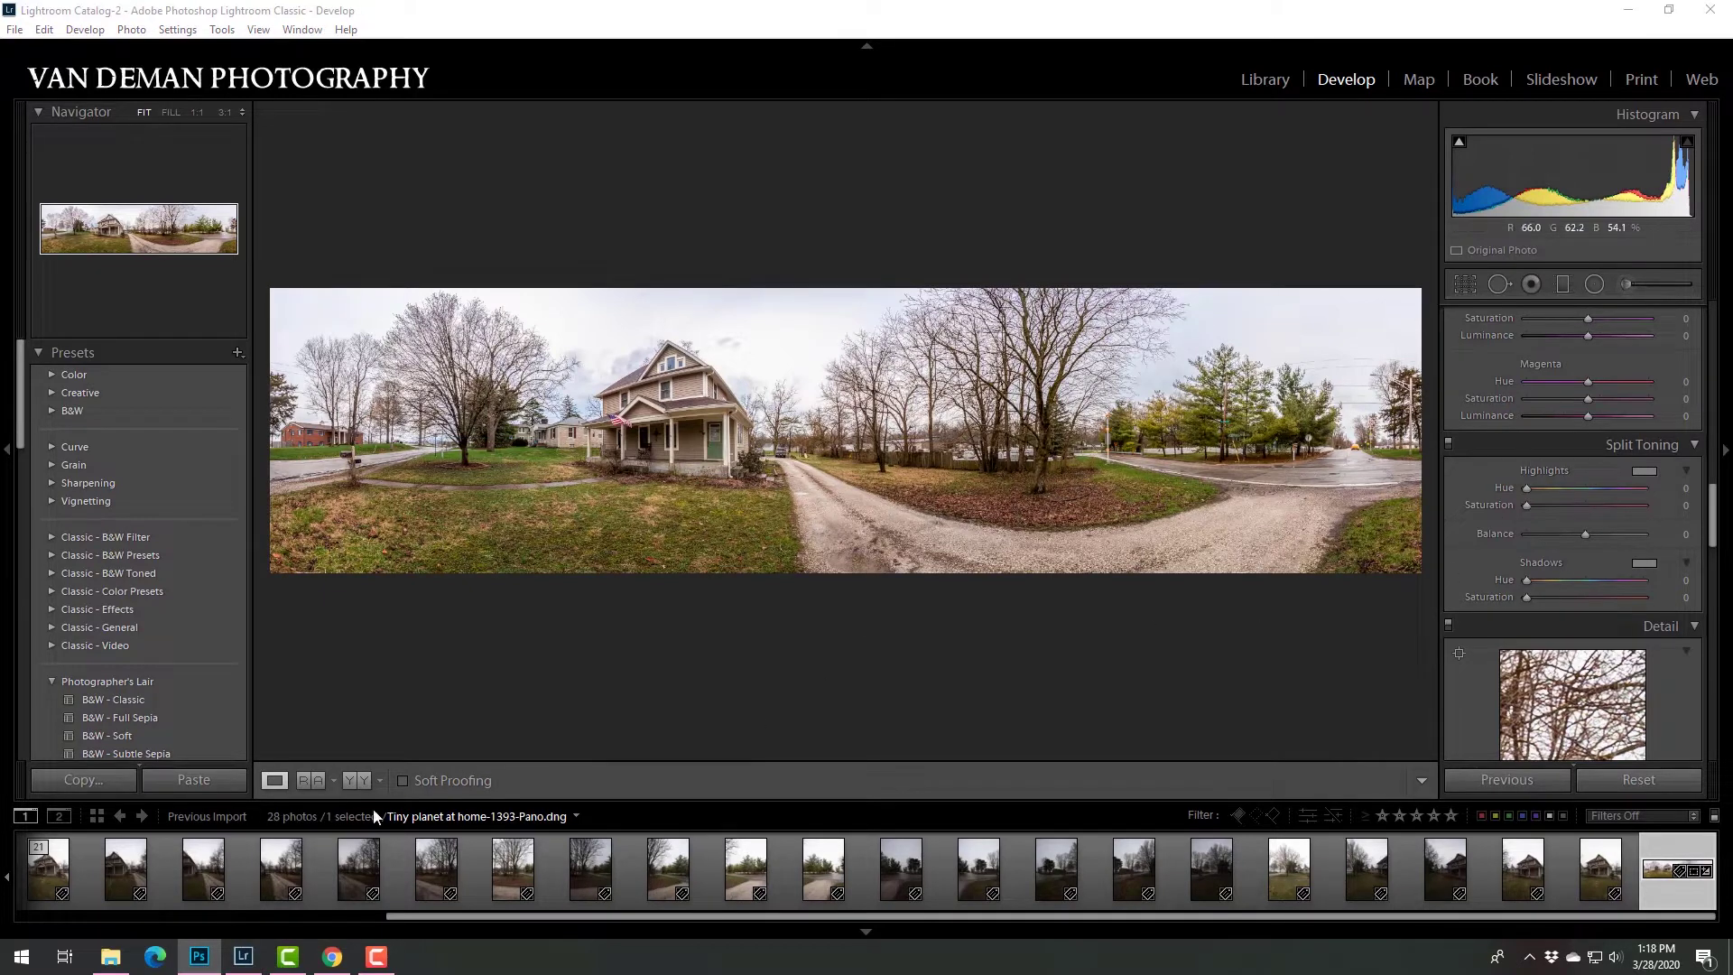
mouse_move(204, 960)
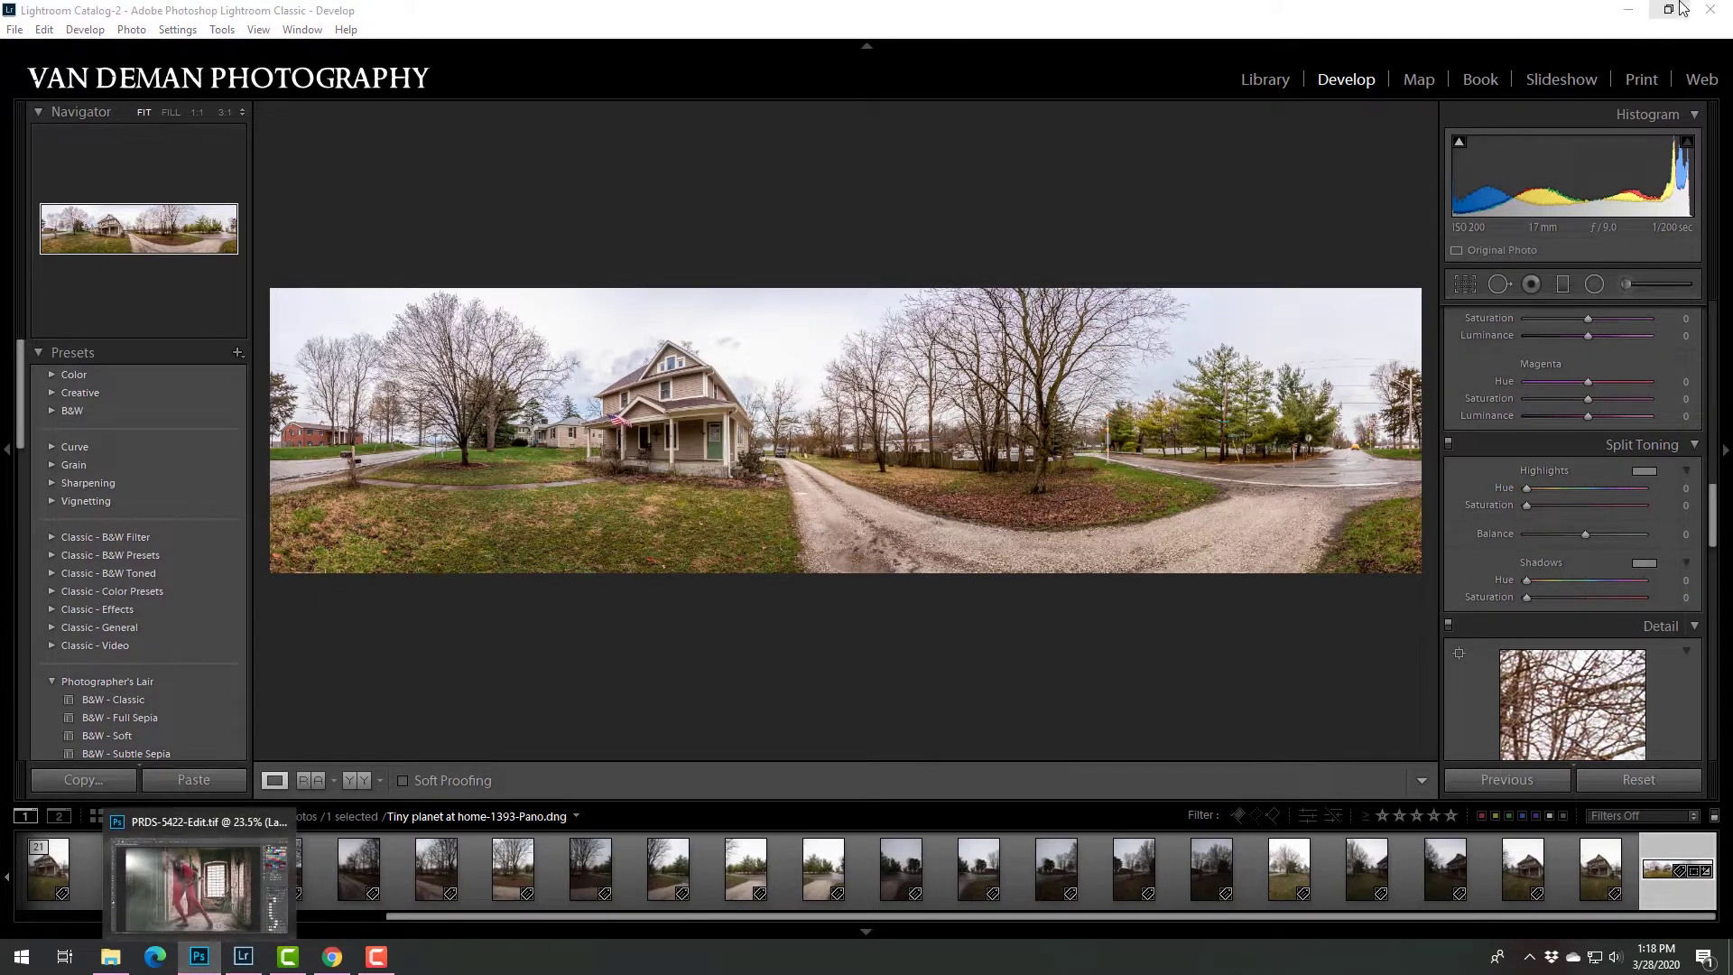
left_click(1629, 17)
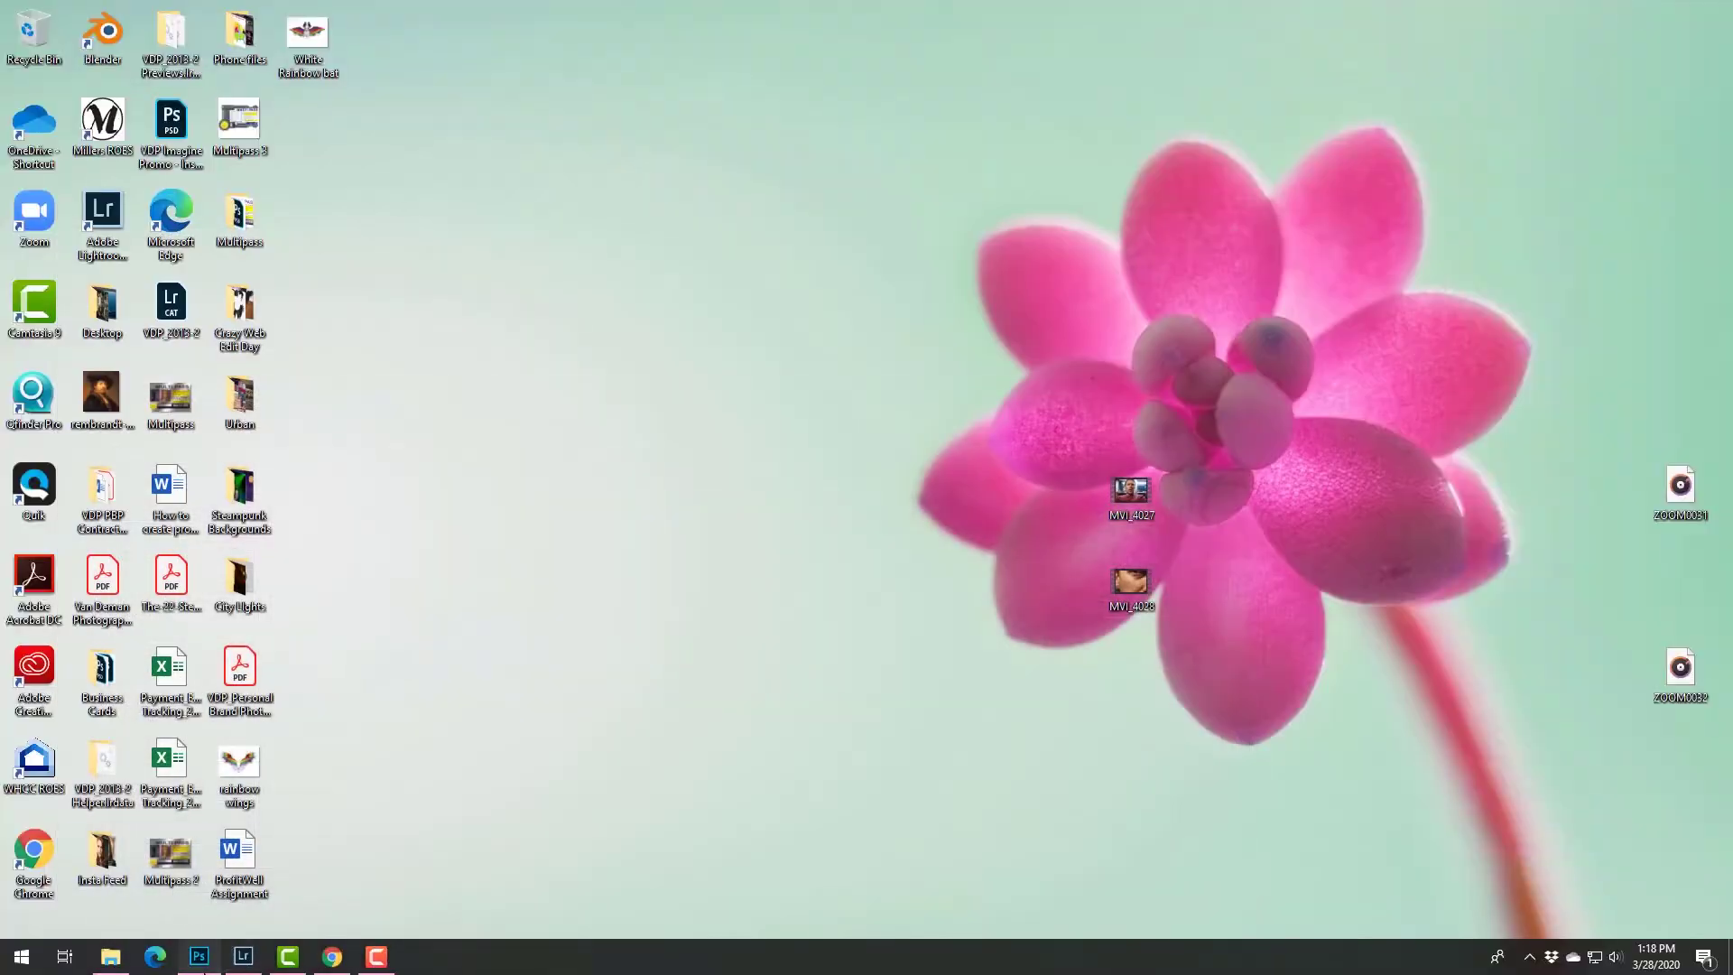
Maximize Photoshop and flip the panorama horizontally and vertically with Free Transform.
left_click(203, 964)
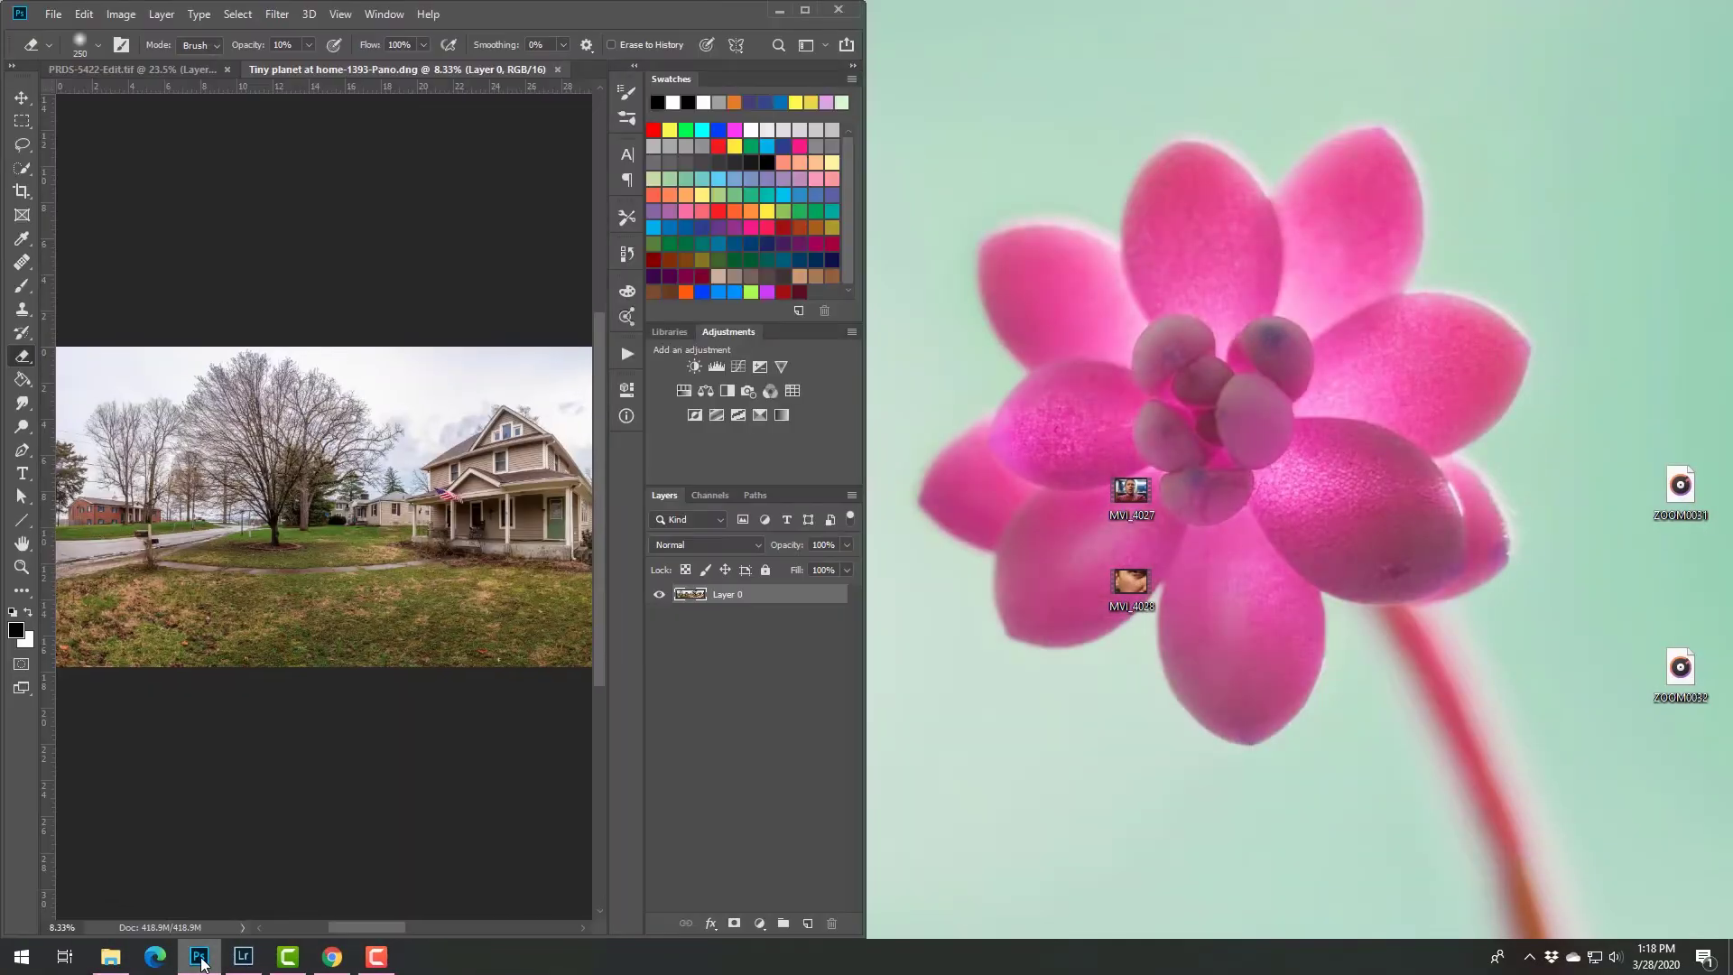
left_click(803, 10)
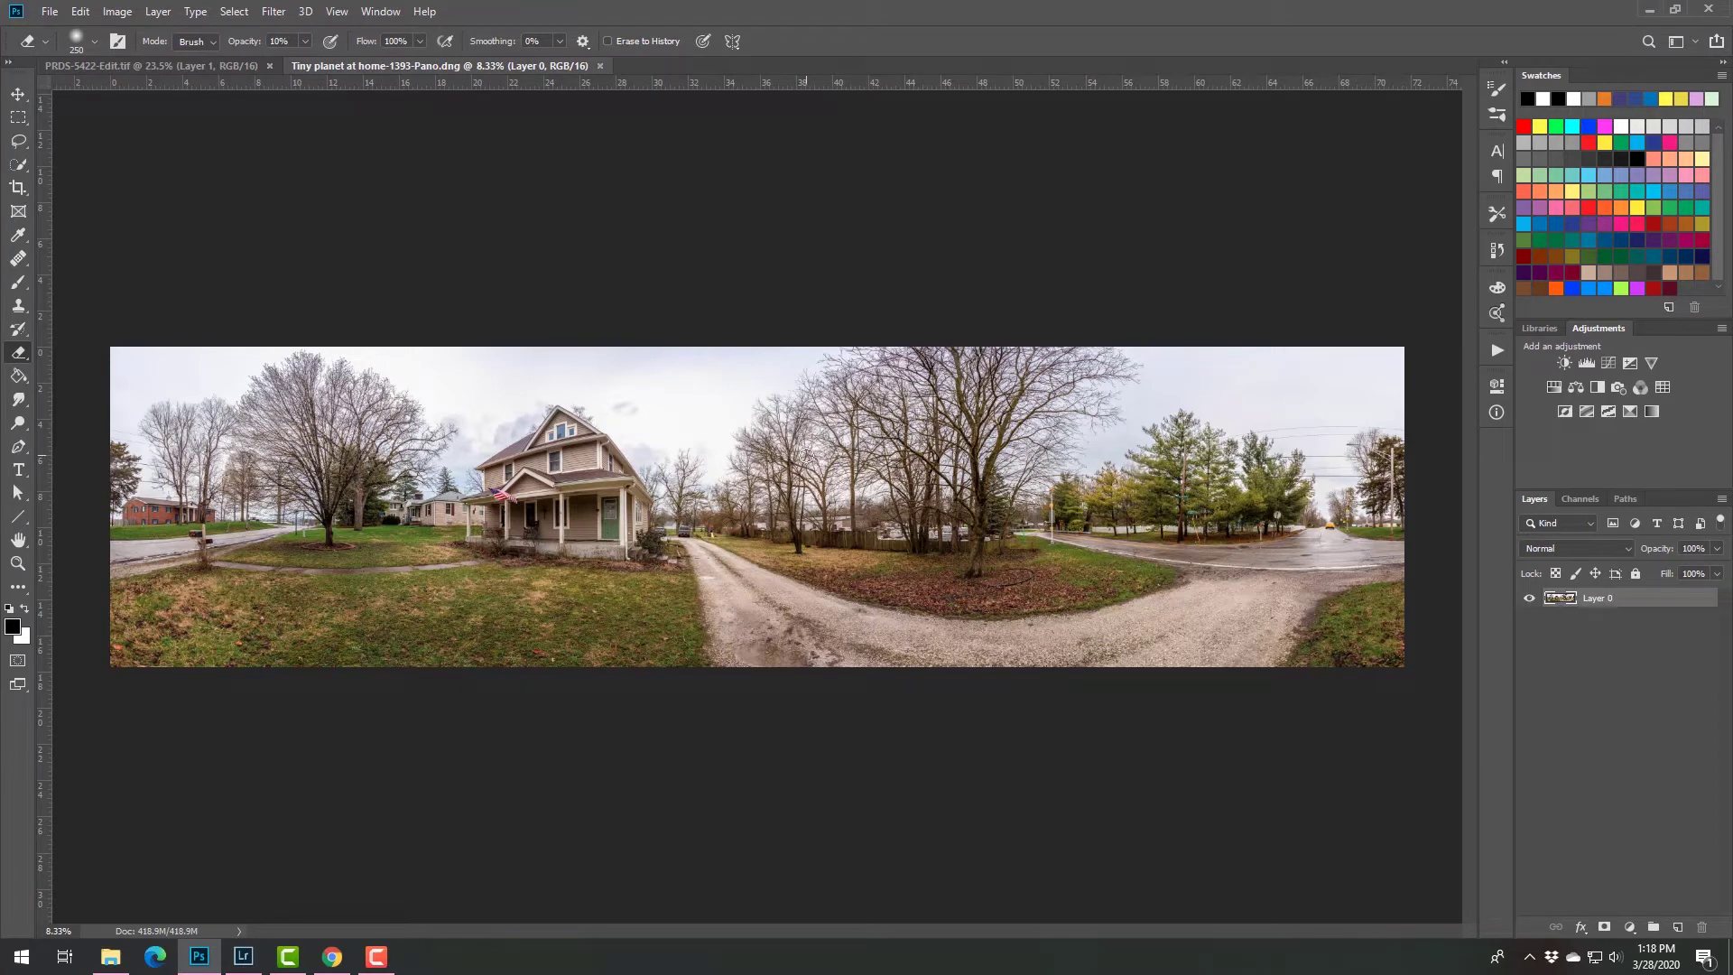
key("ctrl+t")
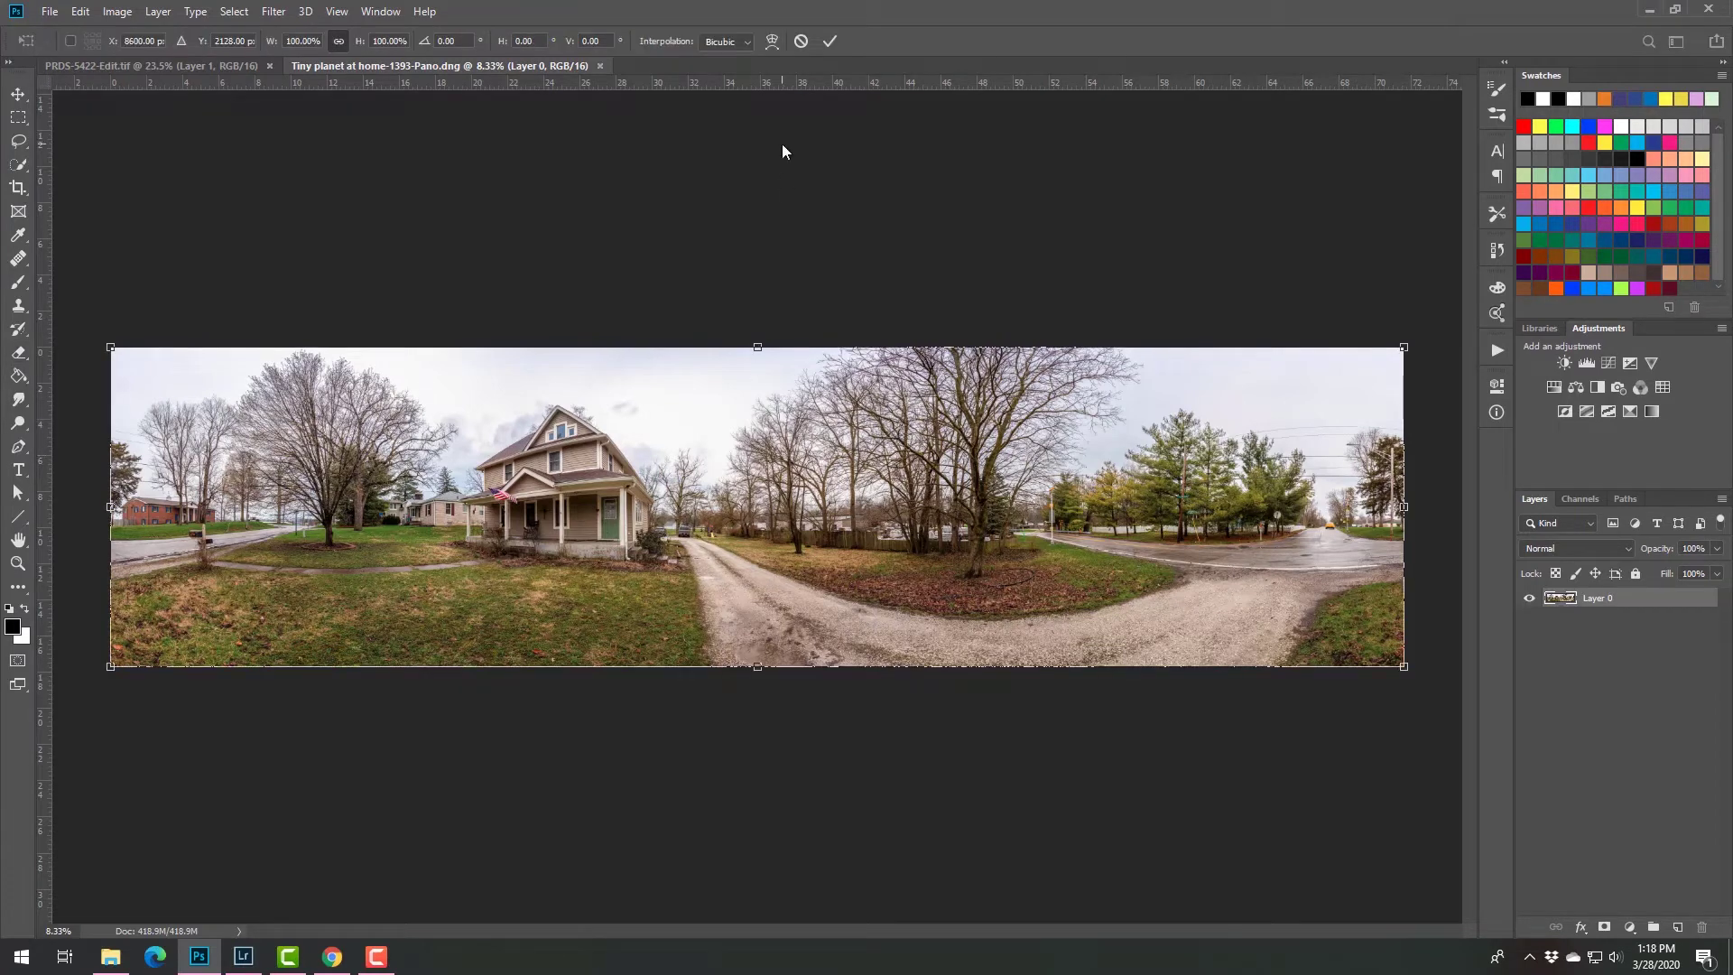
right_click(725, 456)
left_click(775, 680)
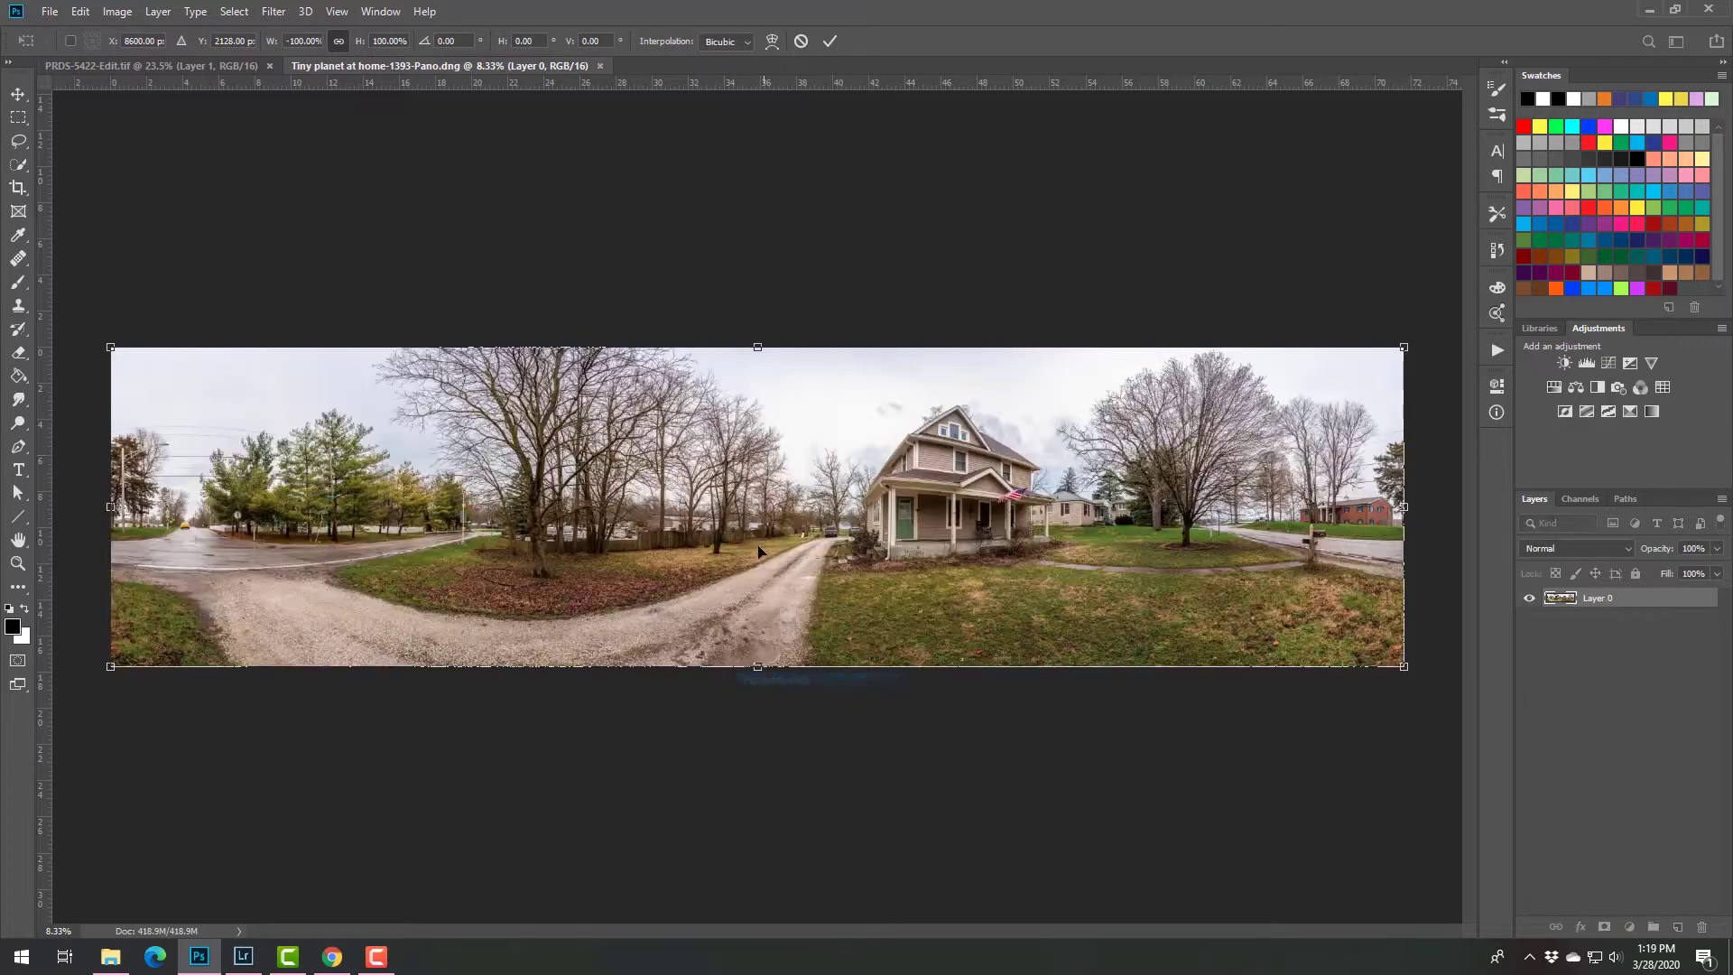
right_click(753, 536)
left_click(798, 776)
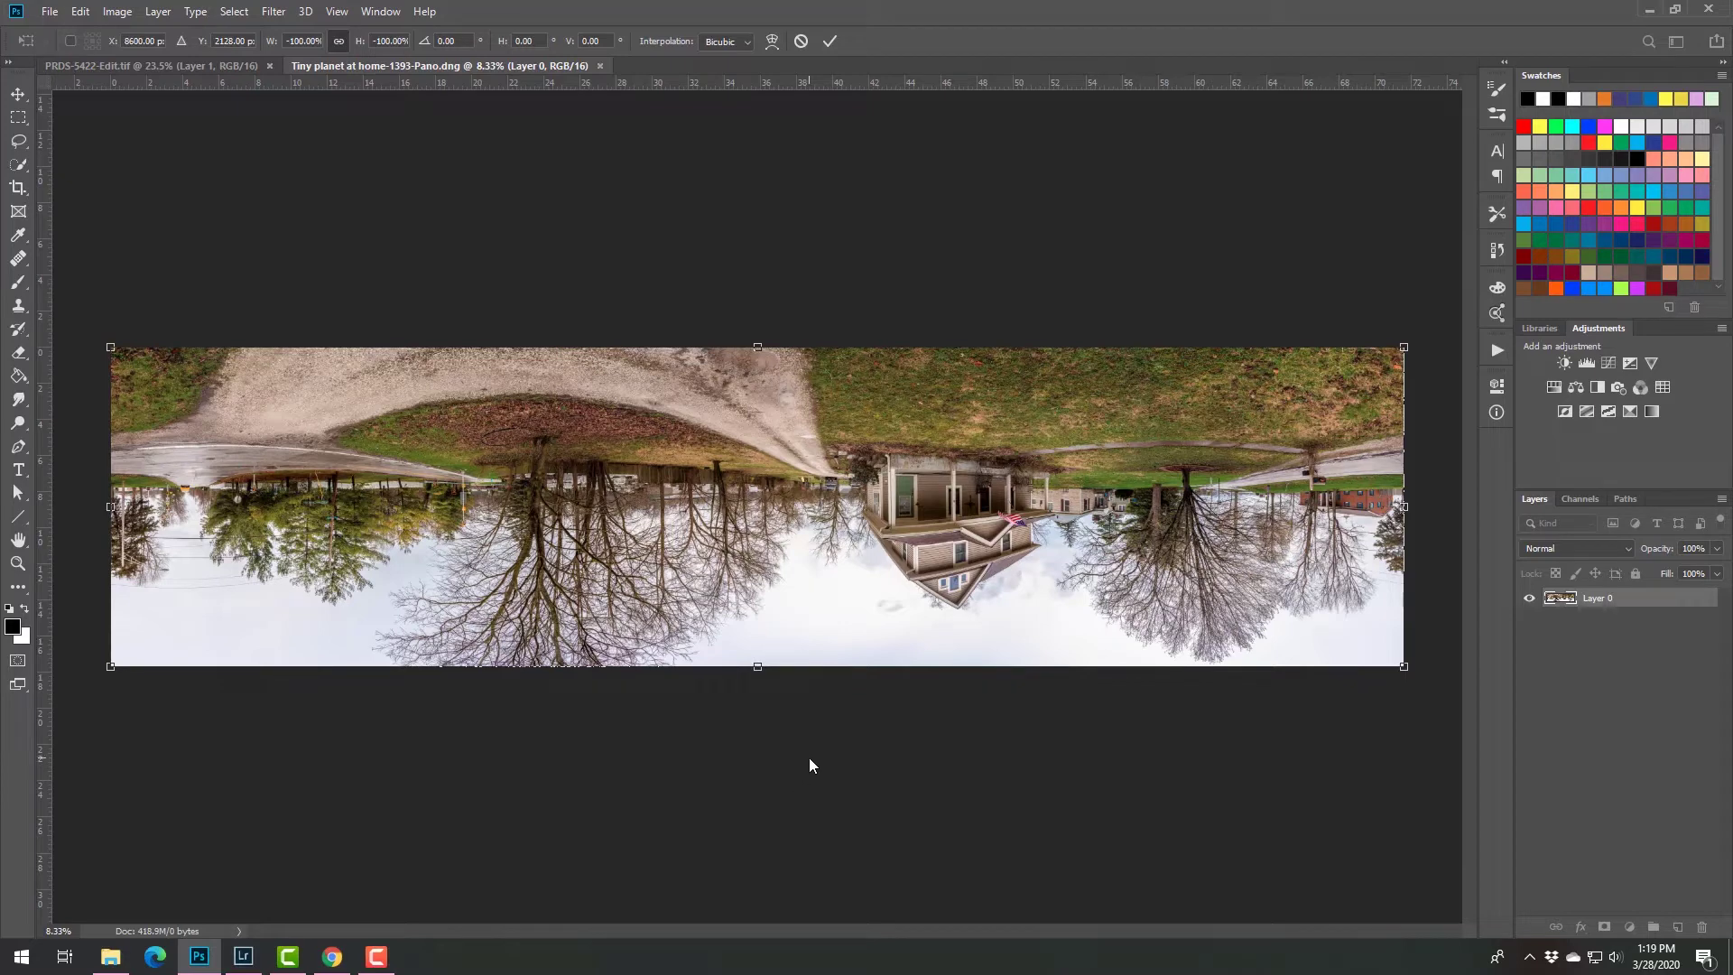
left_click(830, 41)
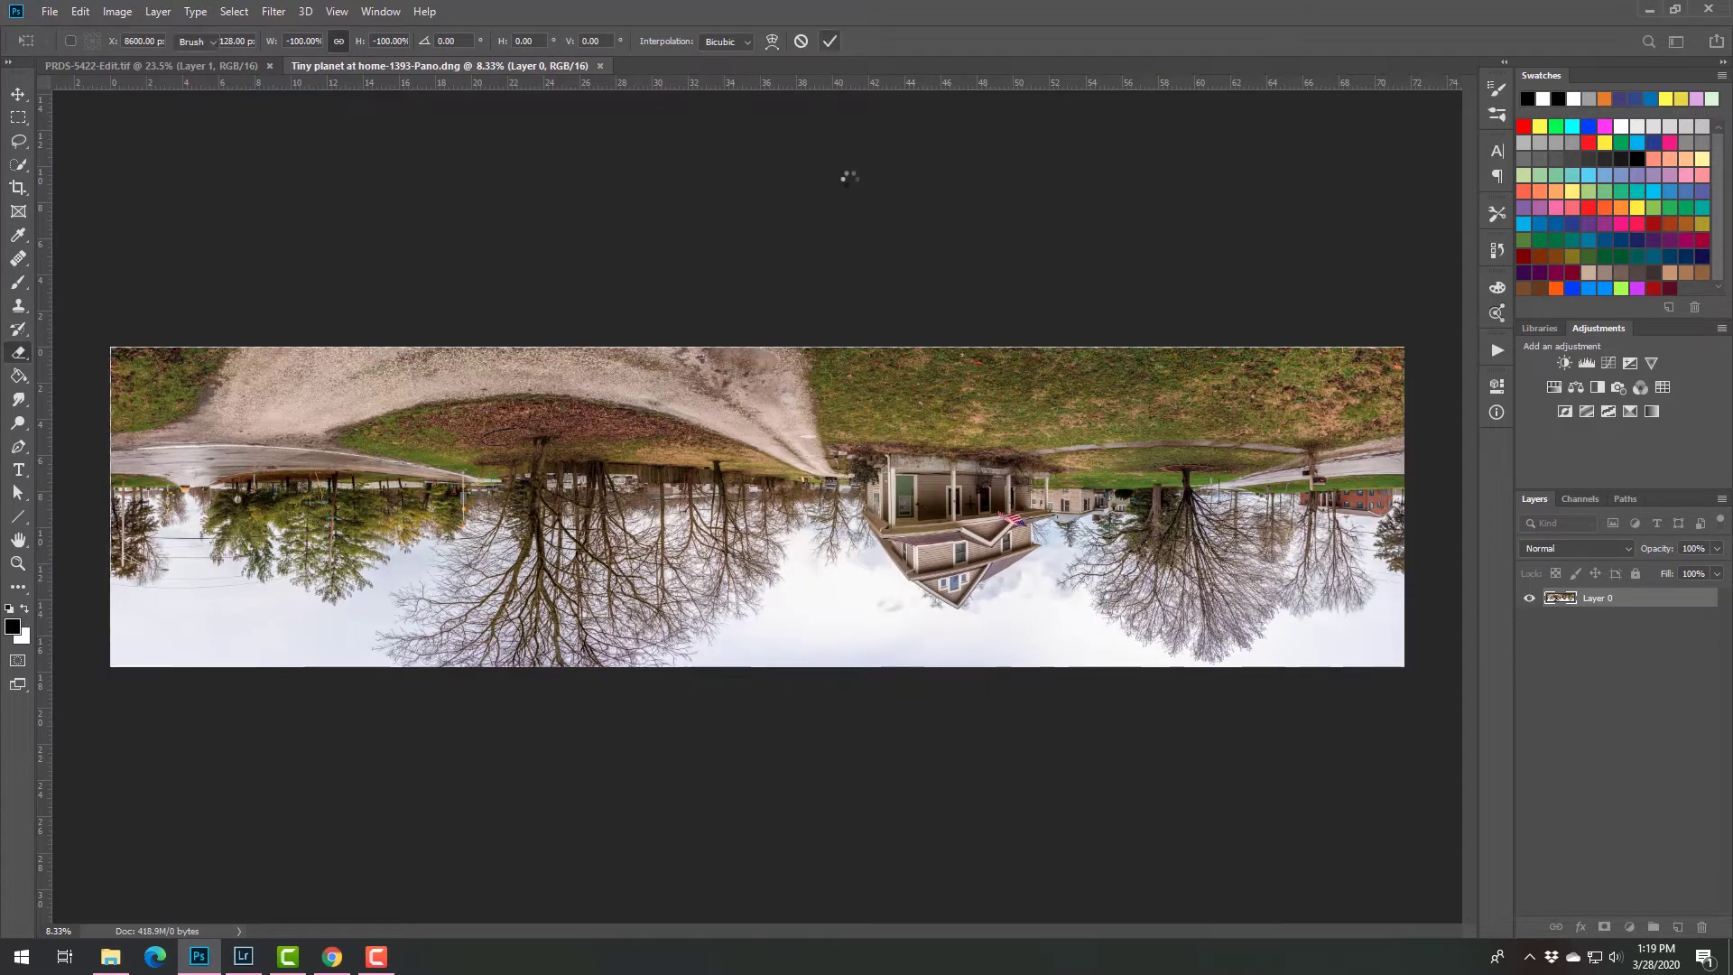
key("e")
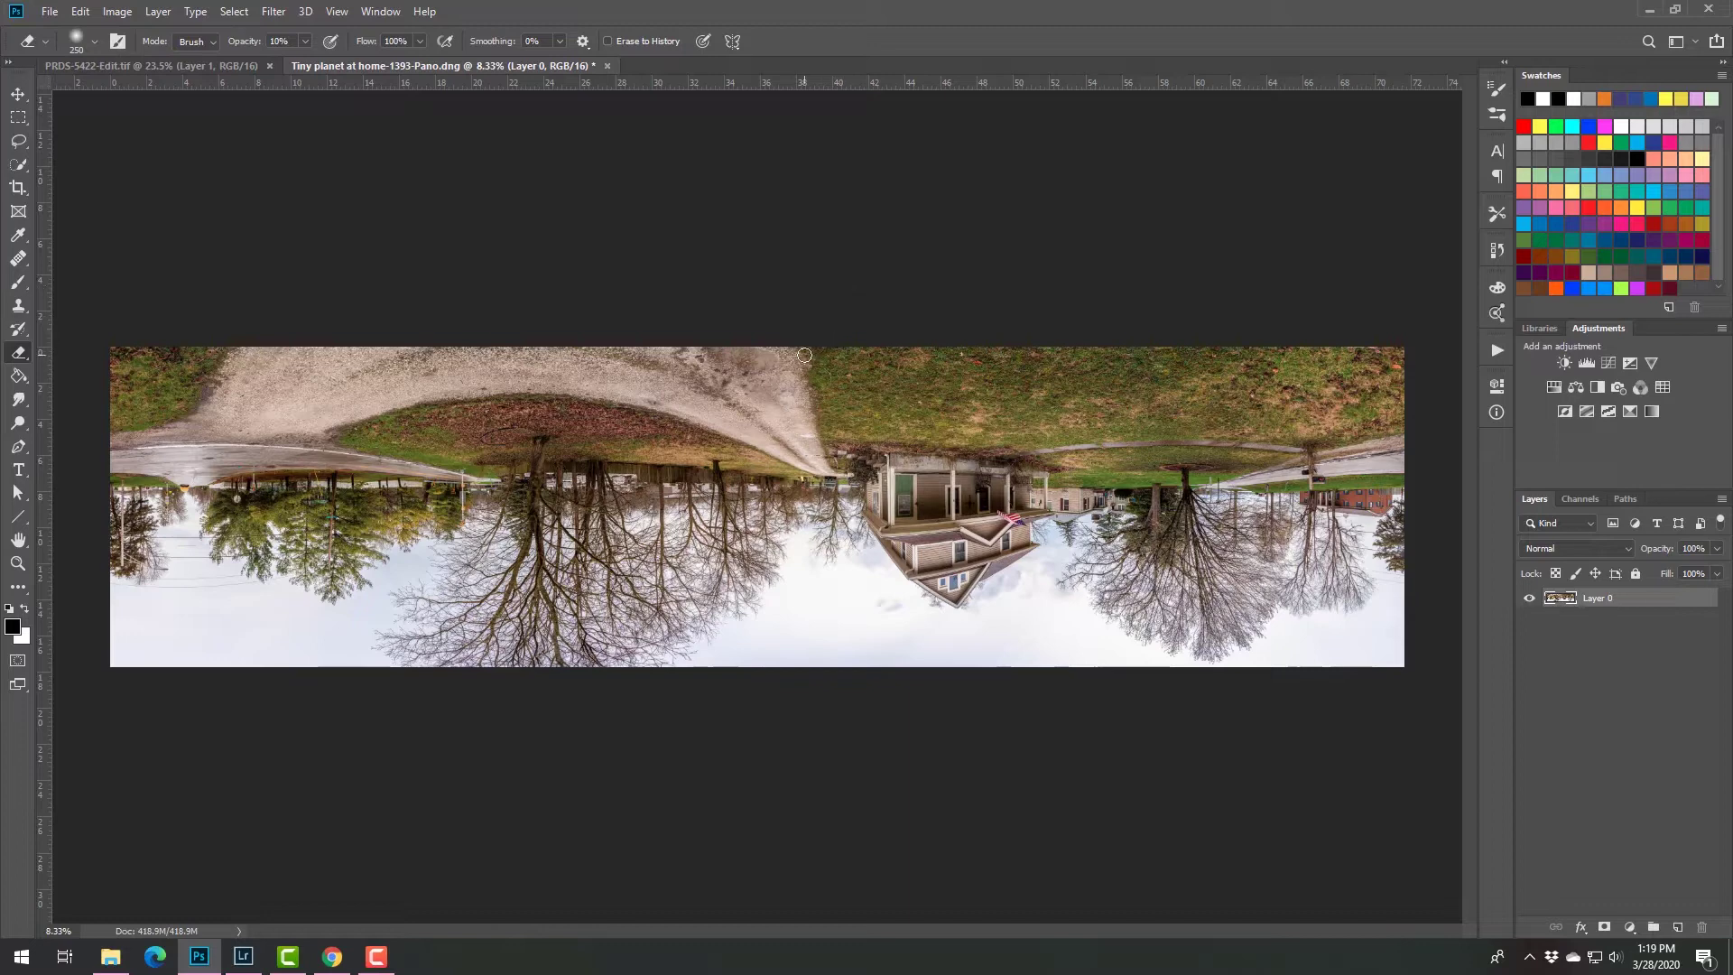
left_click(275, 13)
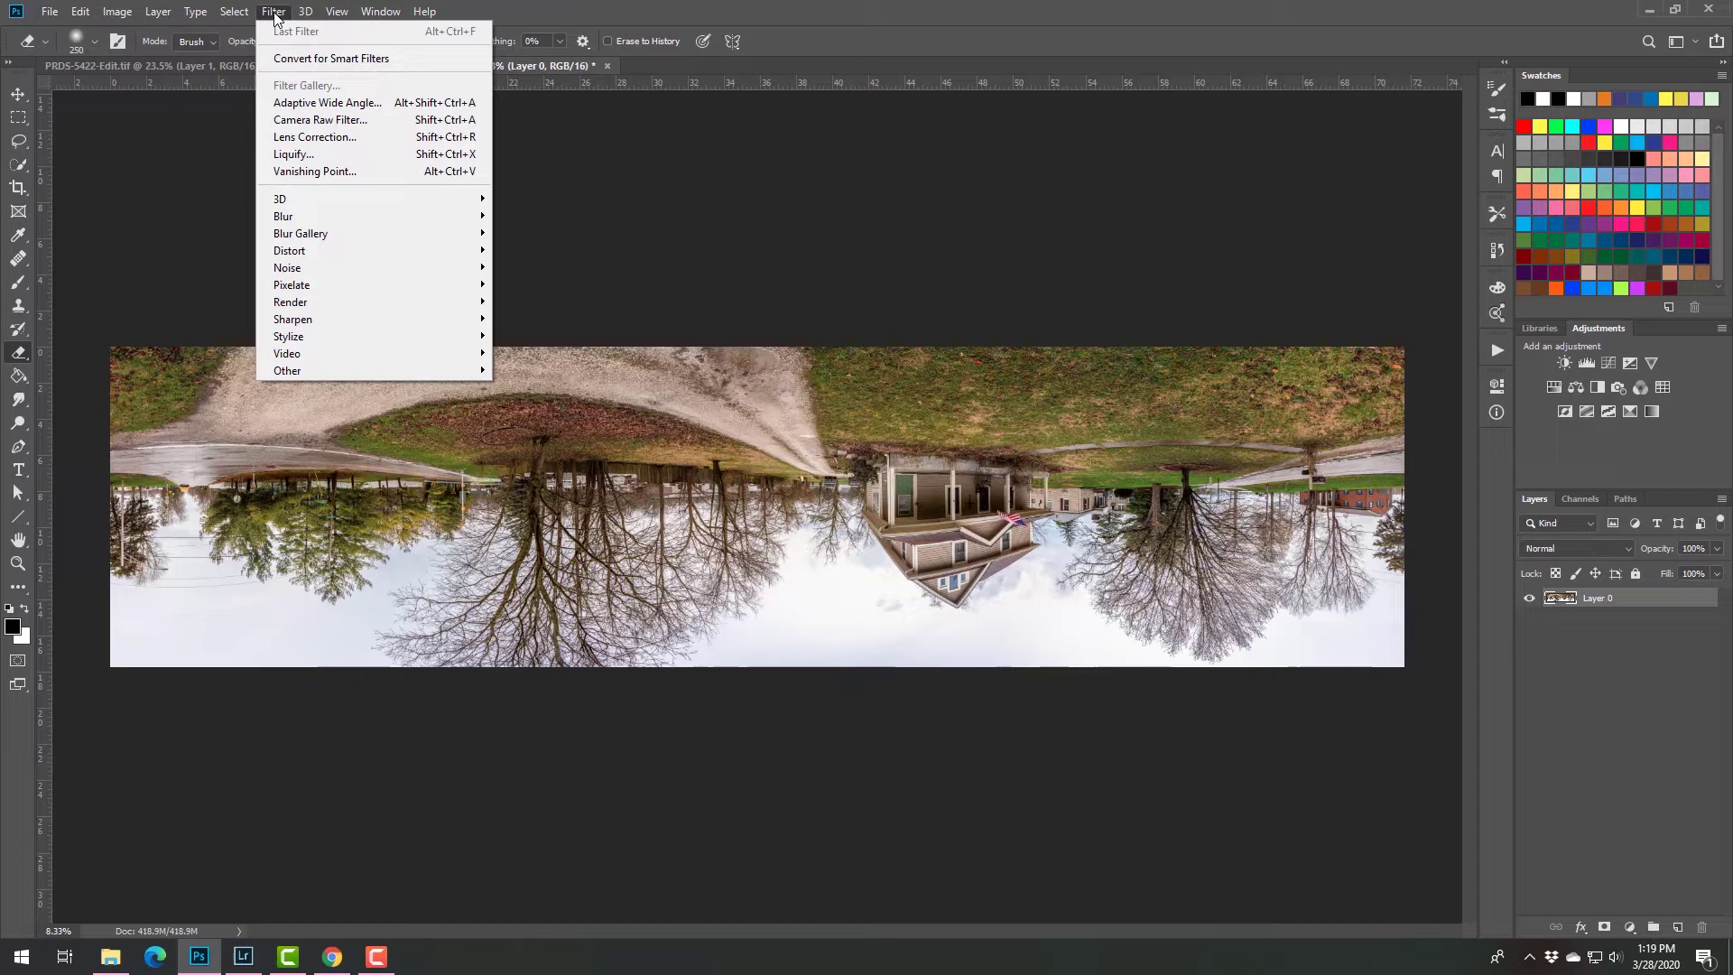
mouse_move(288, 256)
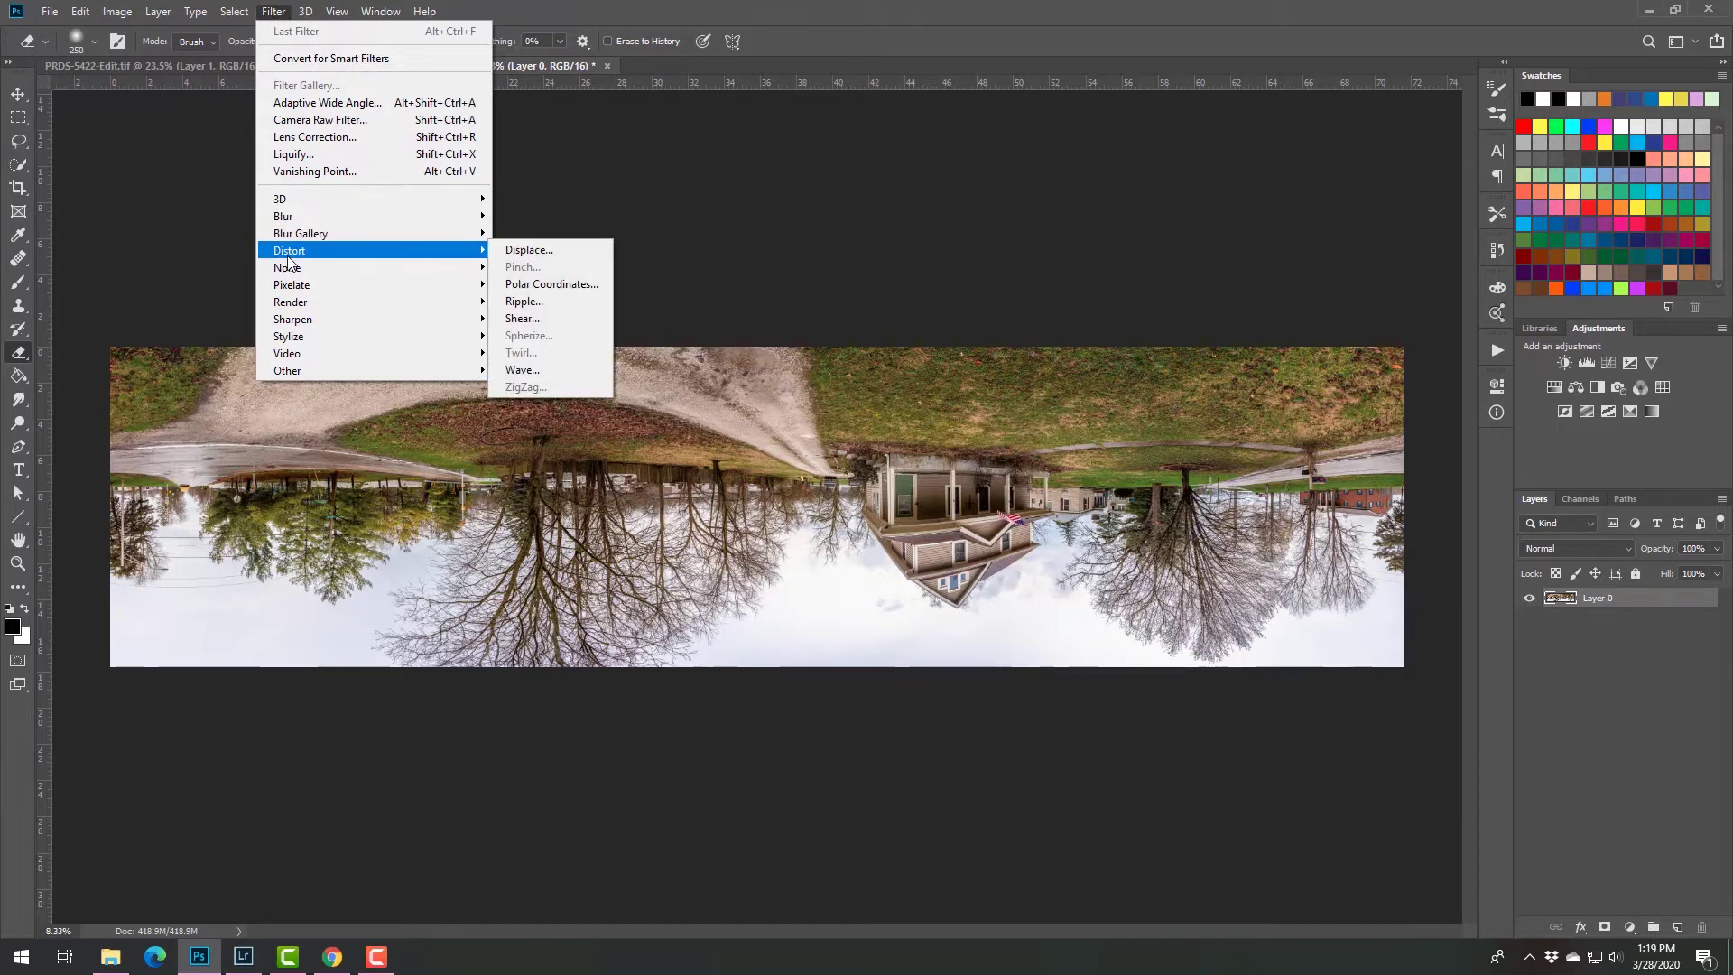
left_click(549, 285)
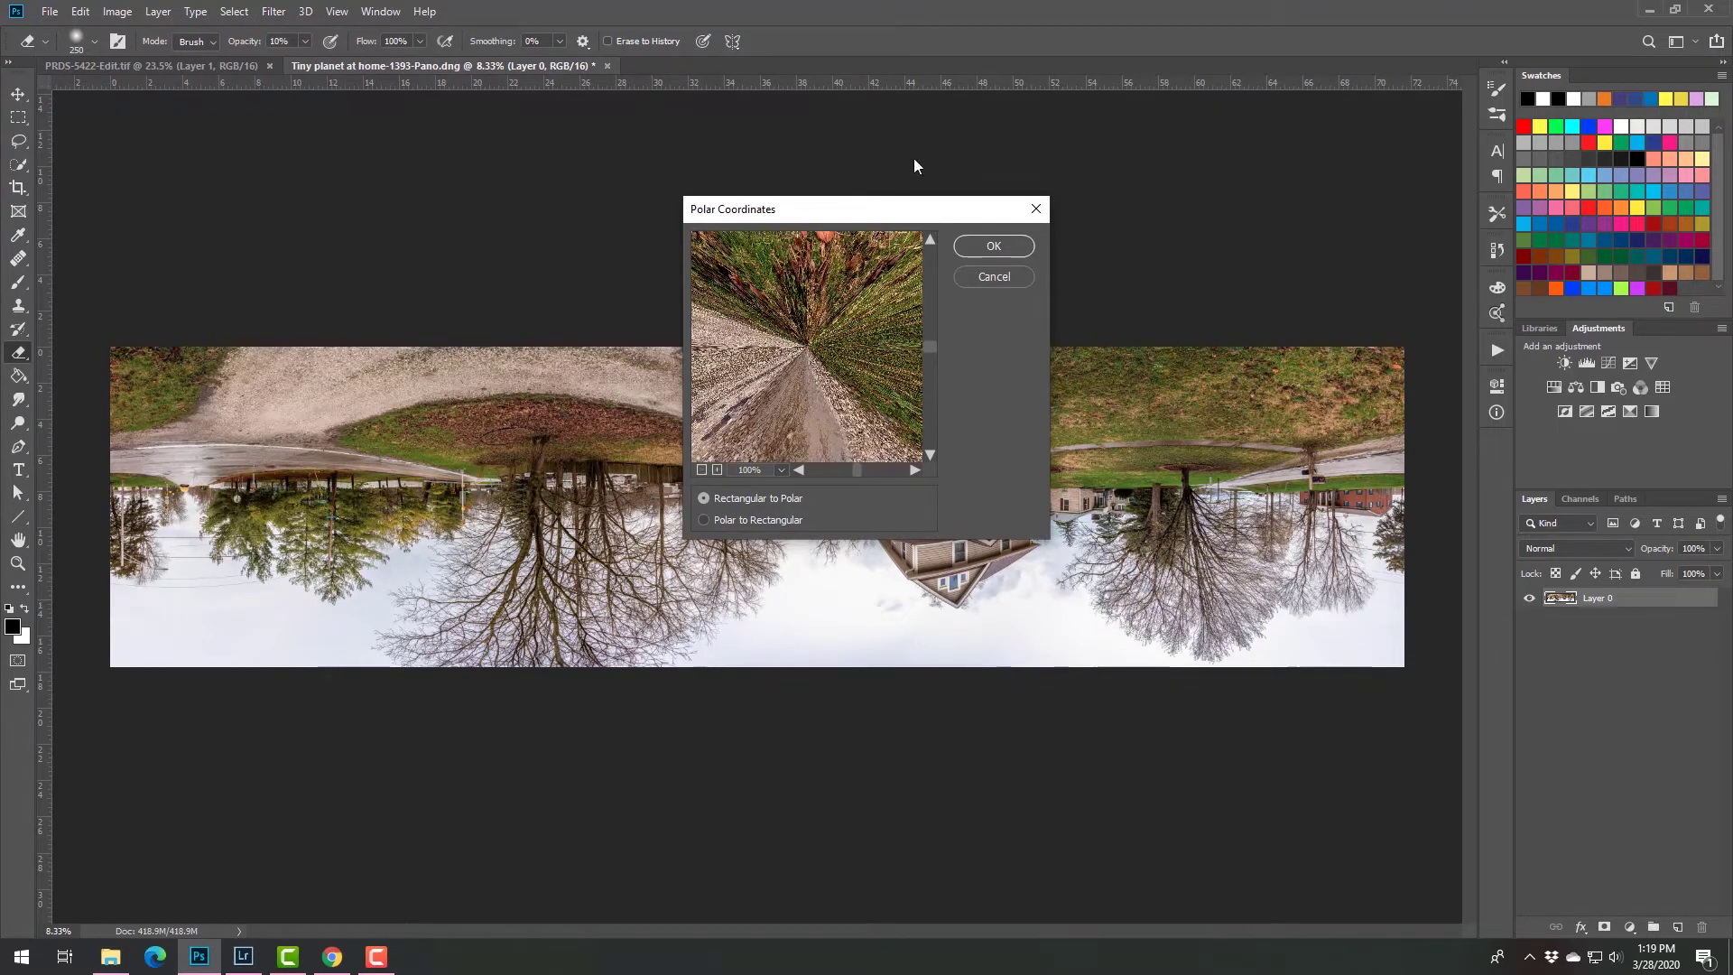
left_click_drag(863, 209, 808, 650)
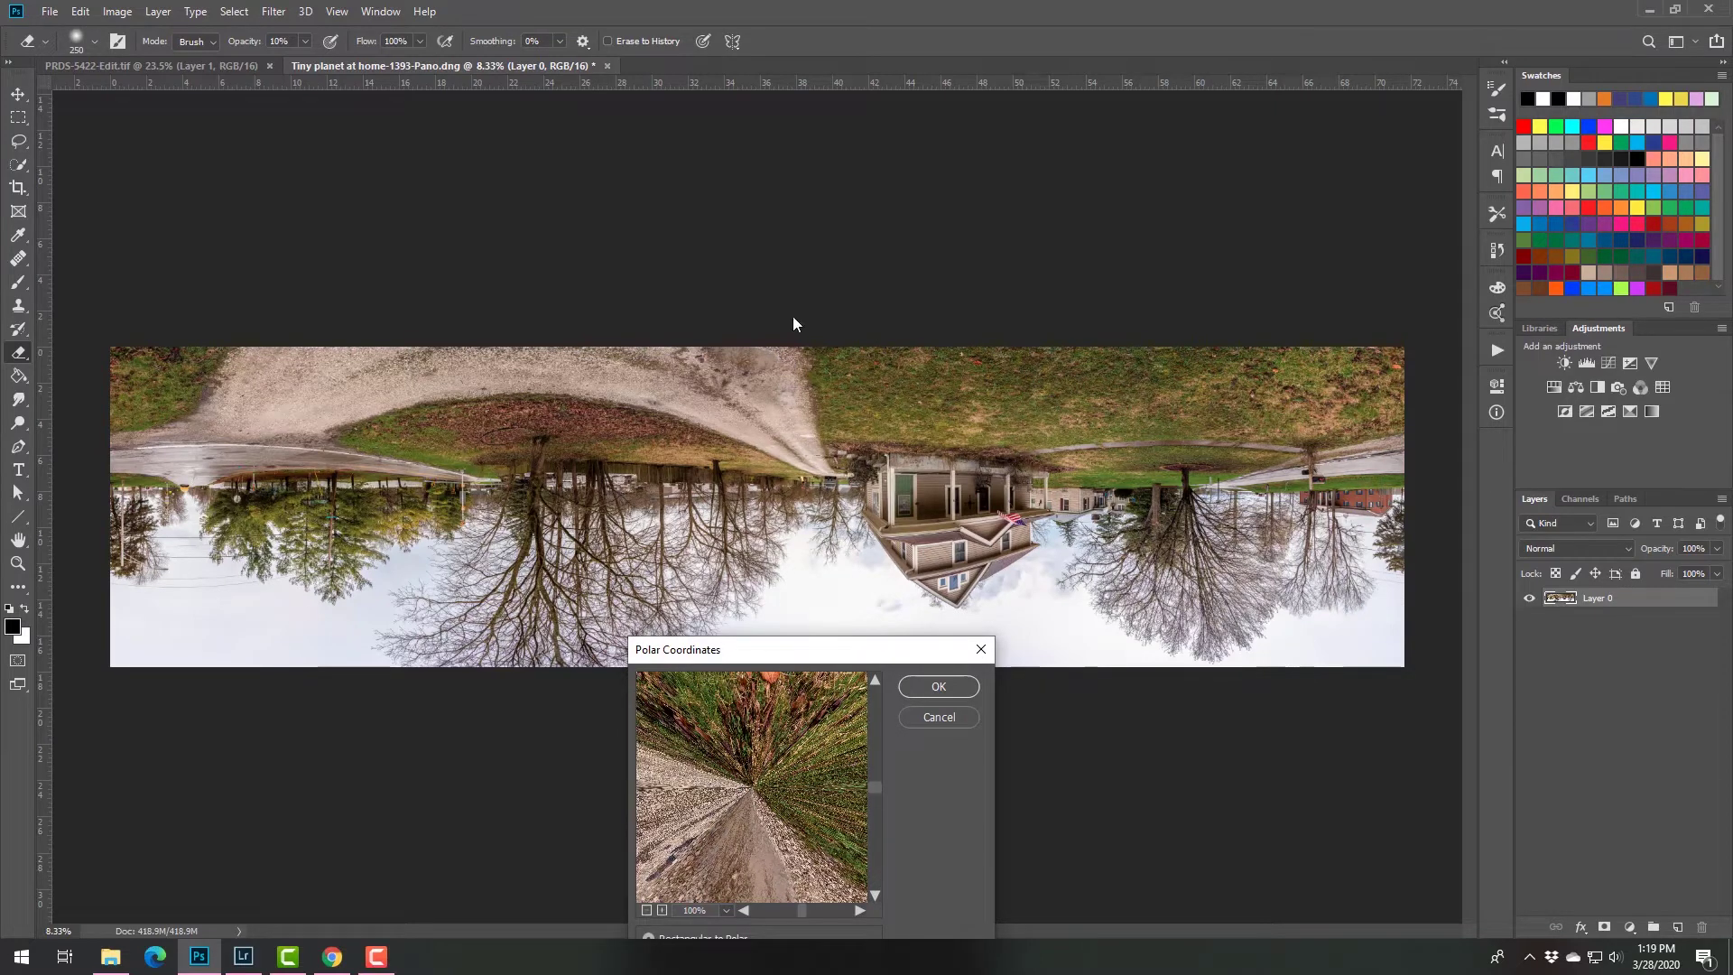
left_click(934, 688)
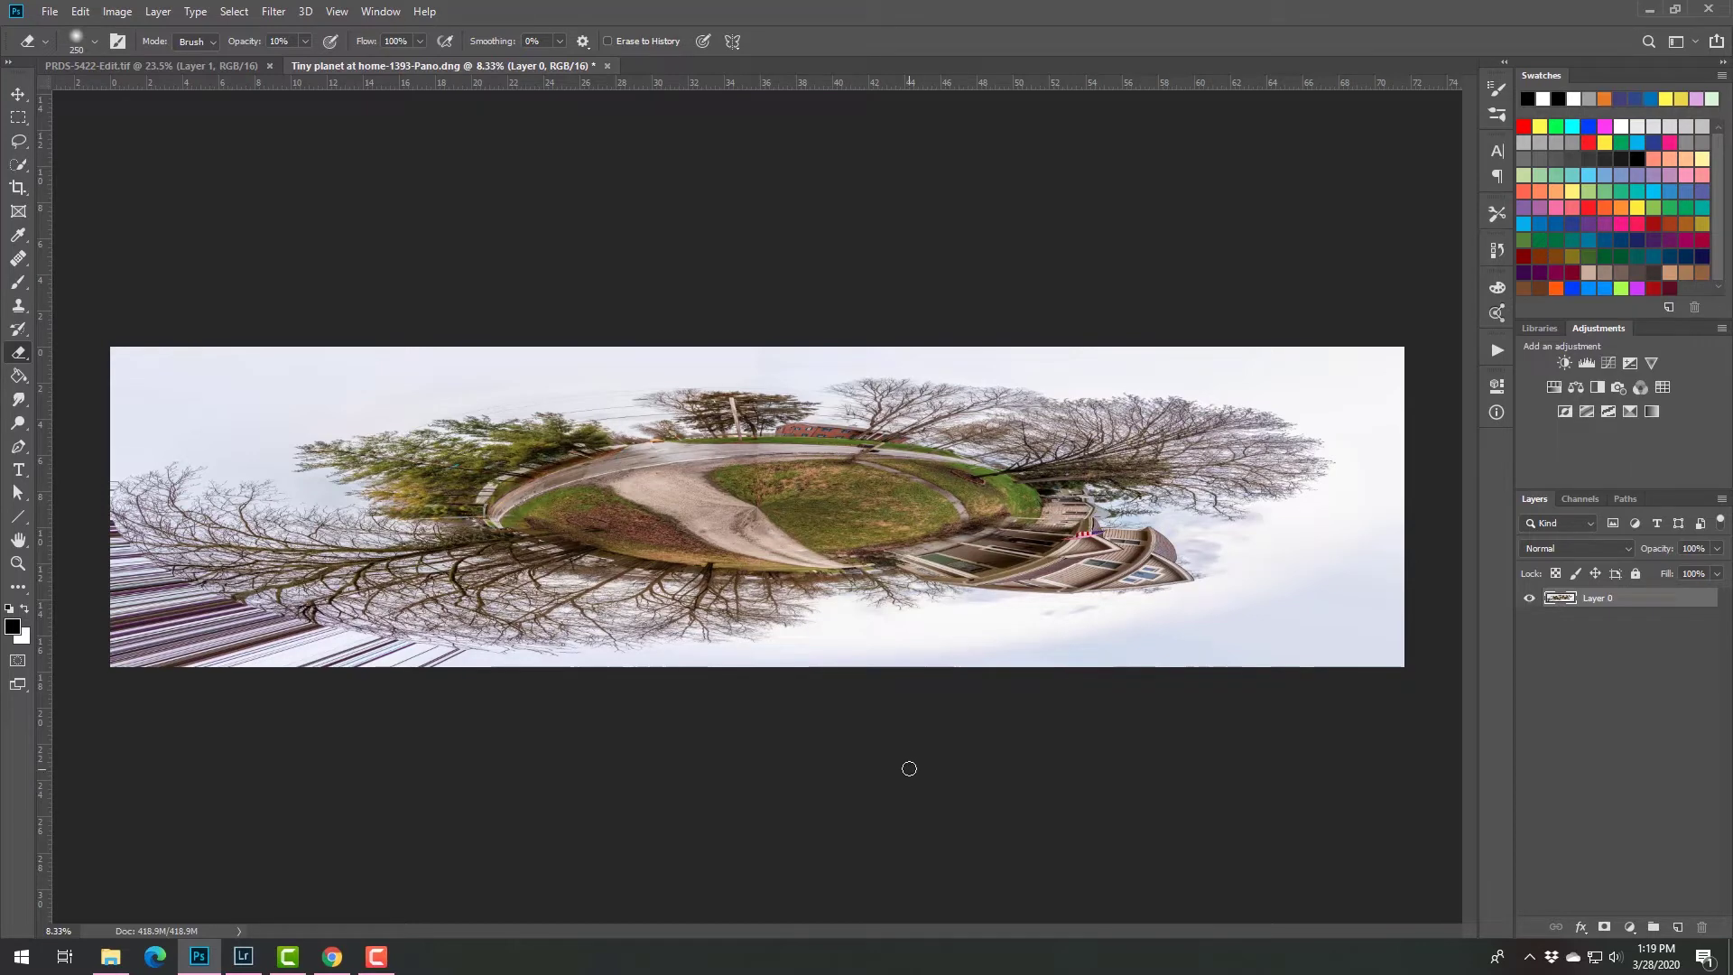
key("ctrl+z")
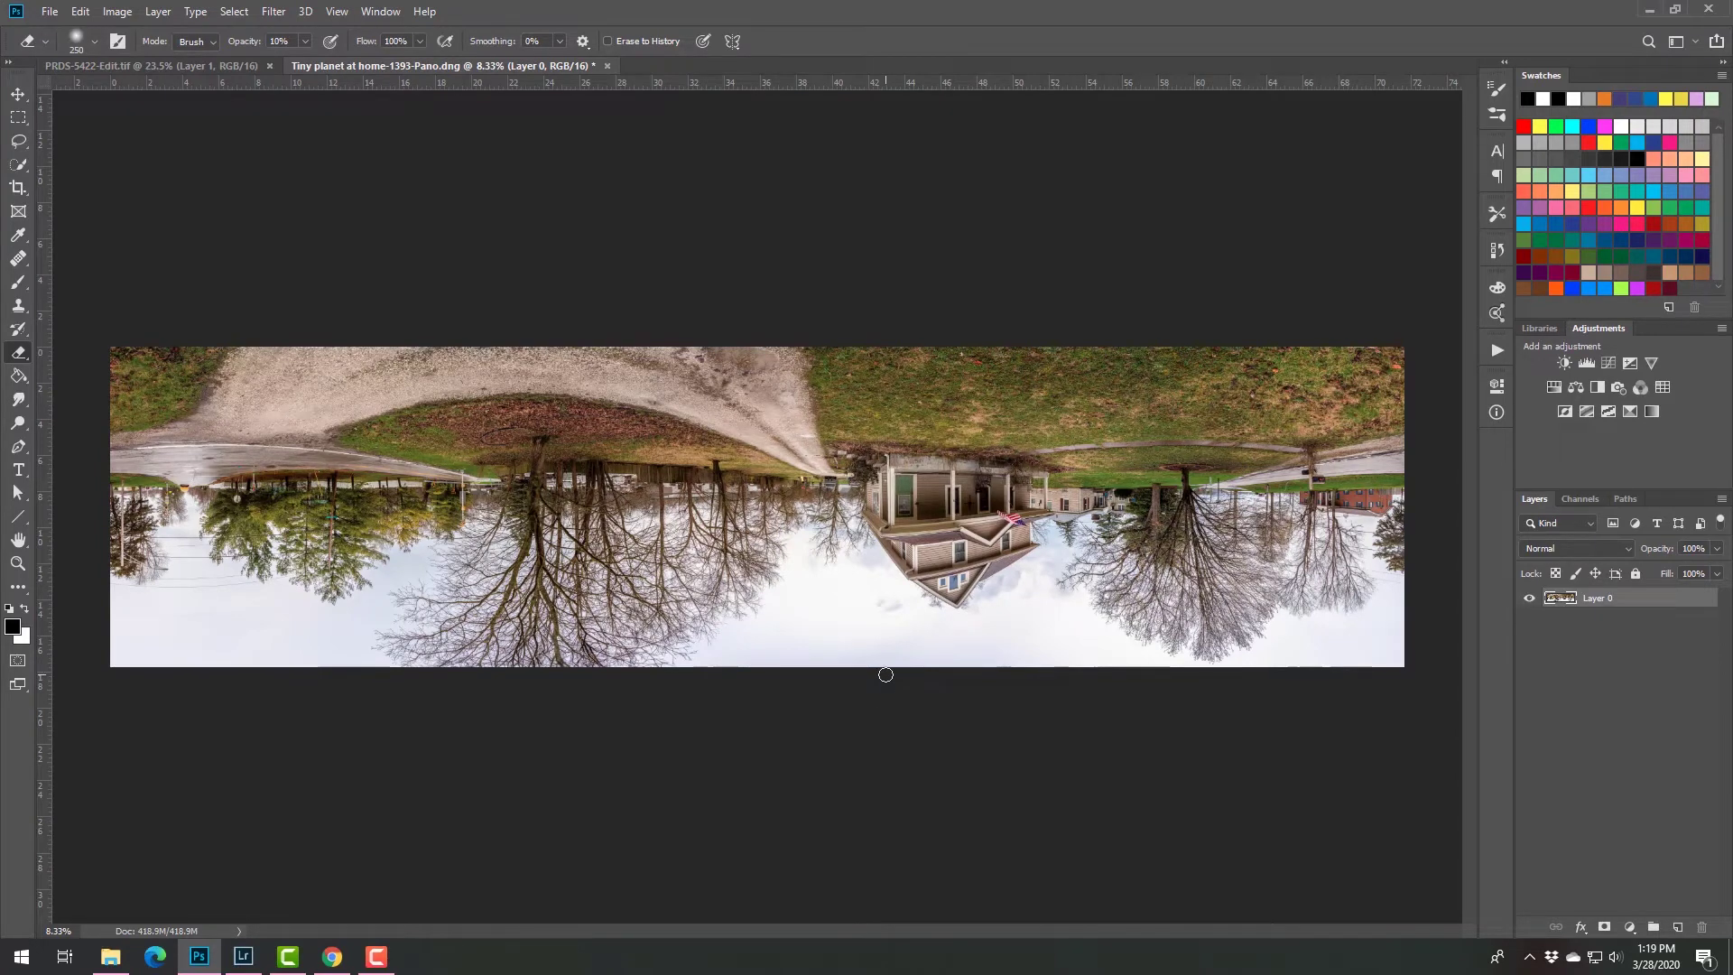
Unlink the proportions in Image Size and set the width to 4256 pixels to match the height.
key("ctrl+minus")
key("ctrl+minus")
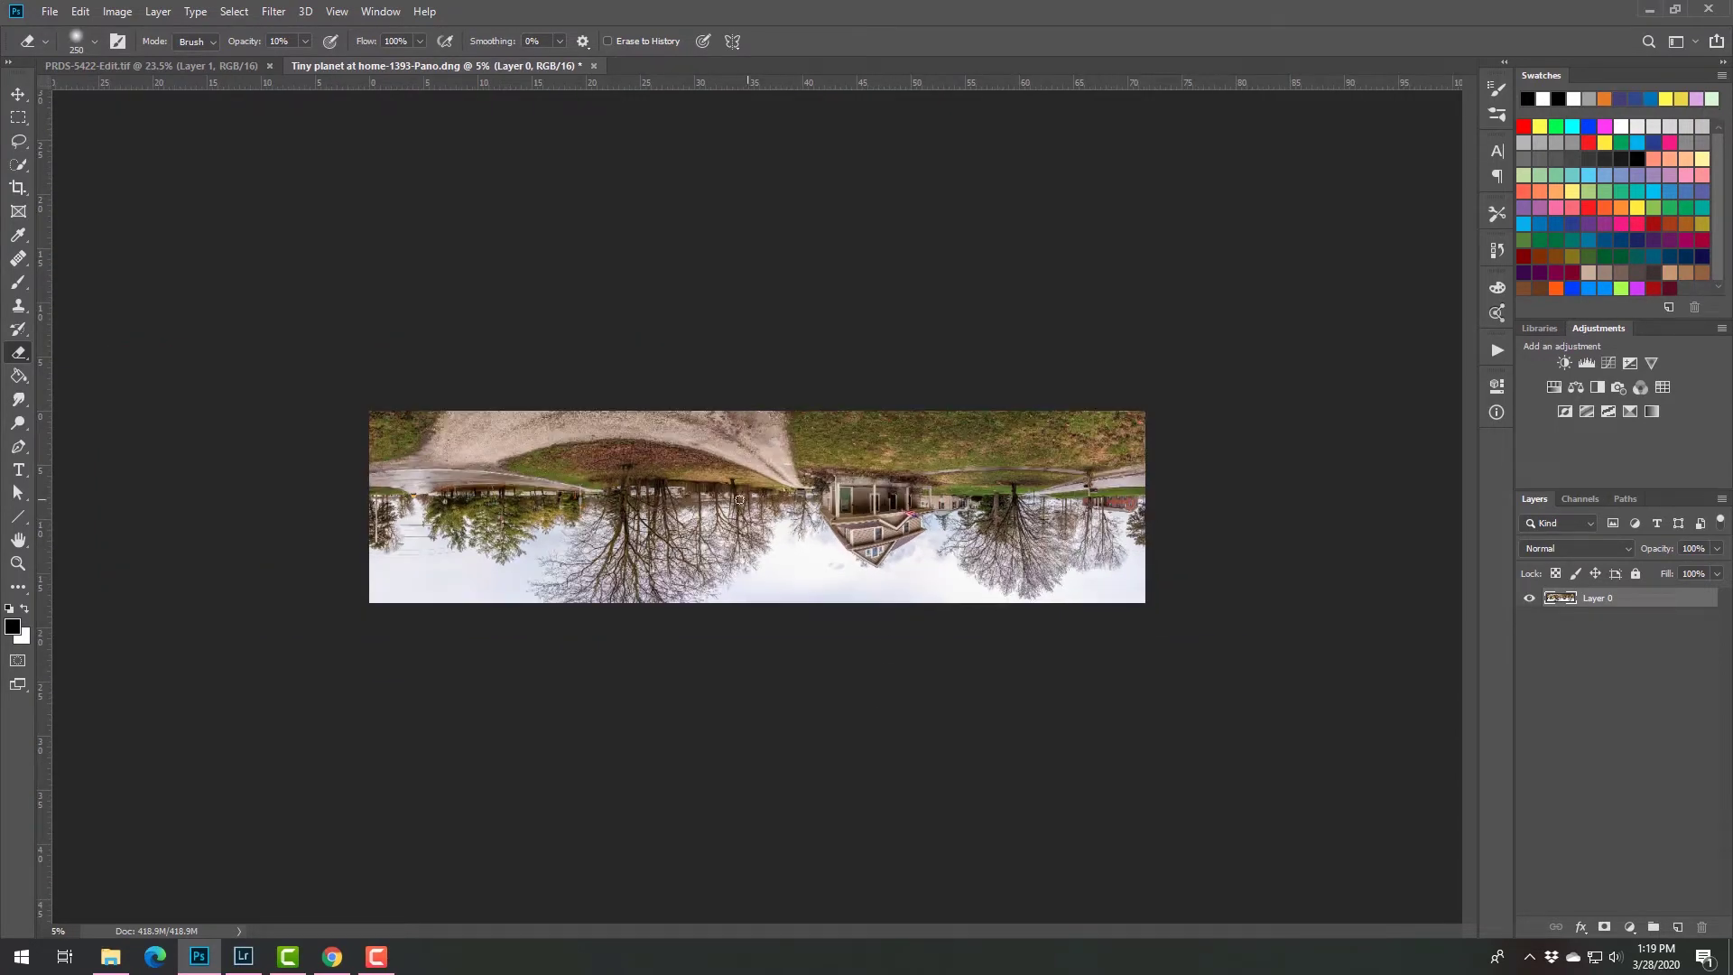
left_click(127, 11)
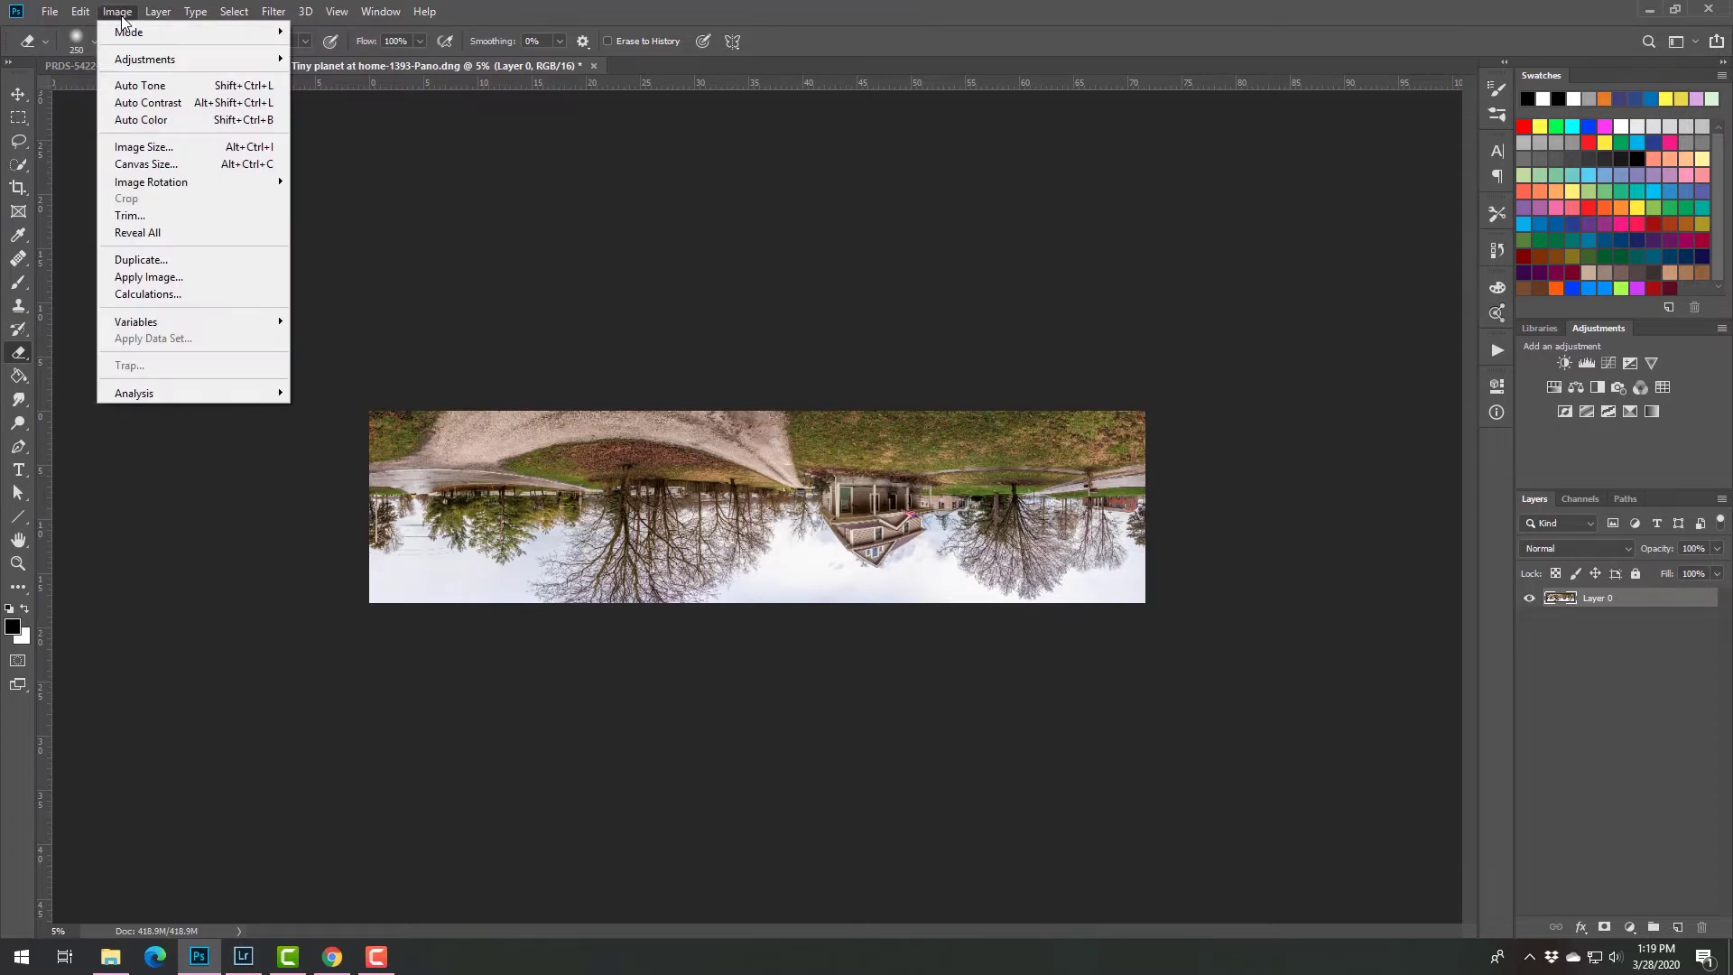
left_click(142, 146)
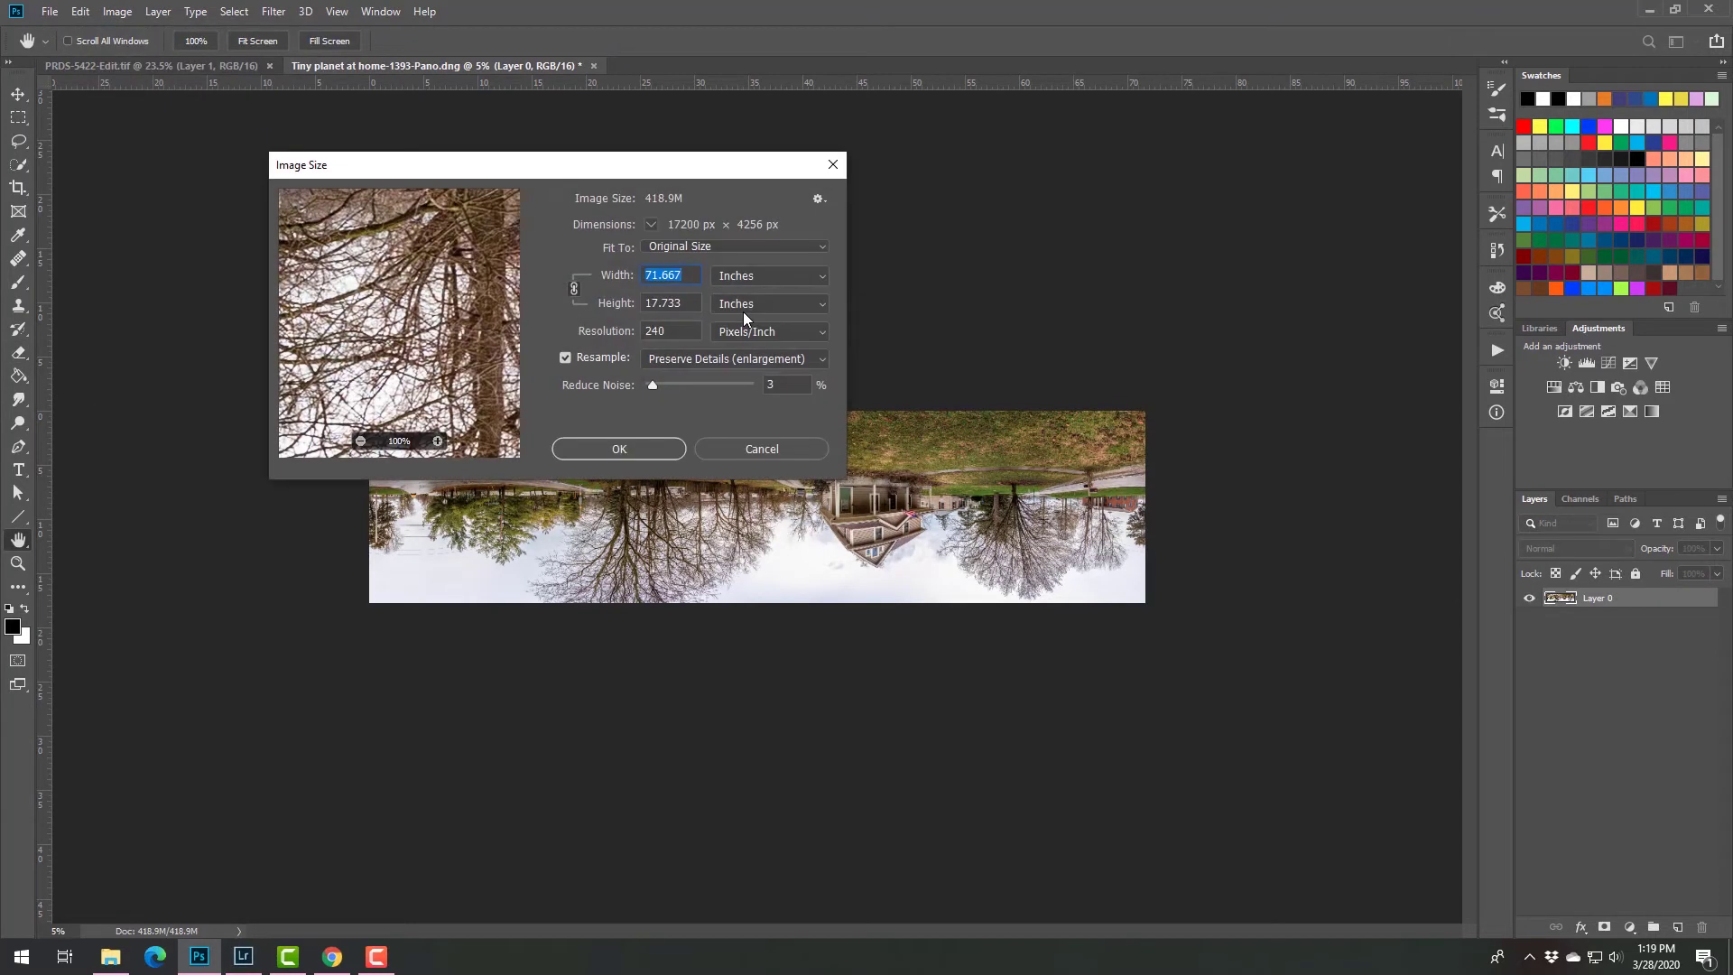
left_click(752, 277)
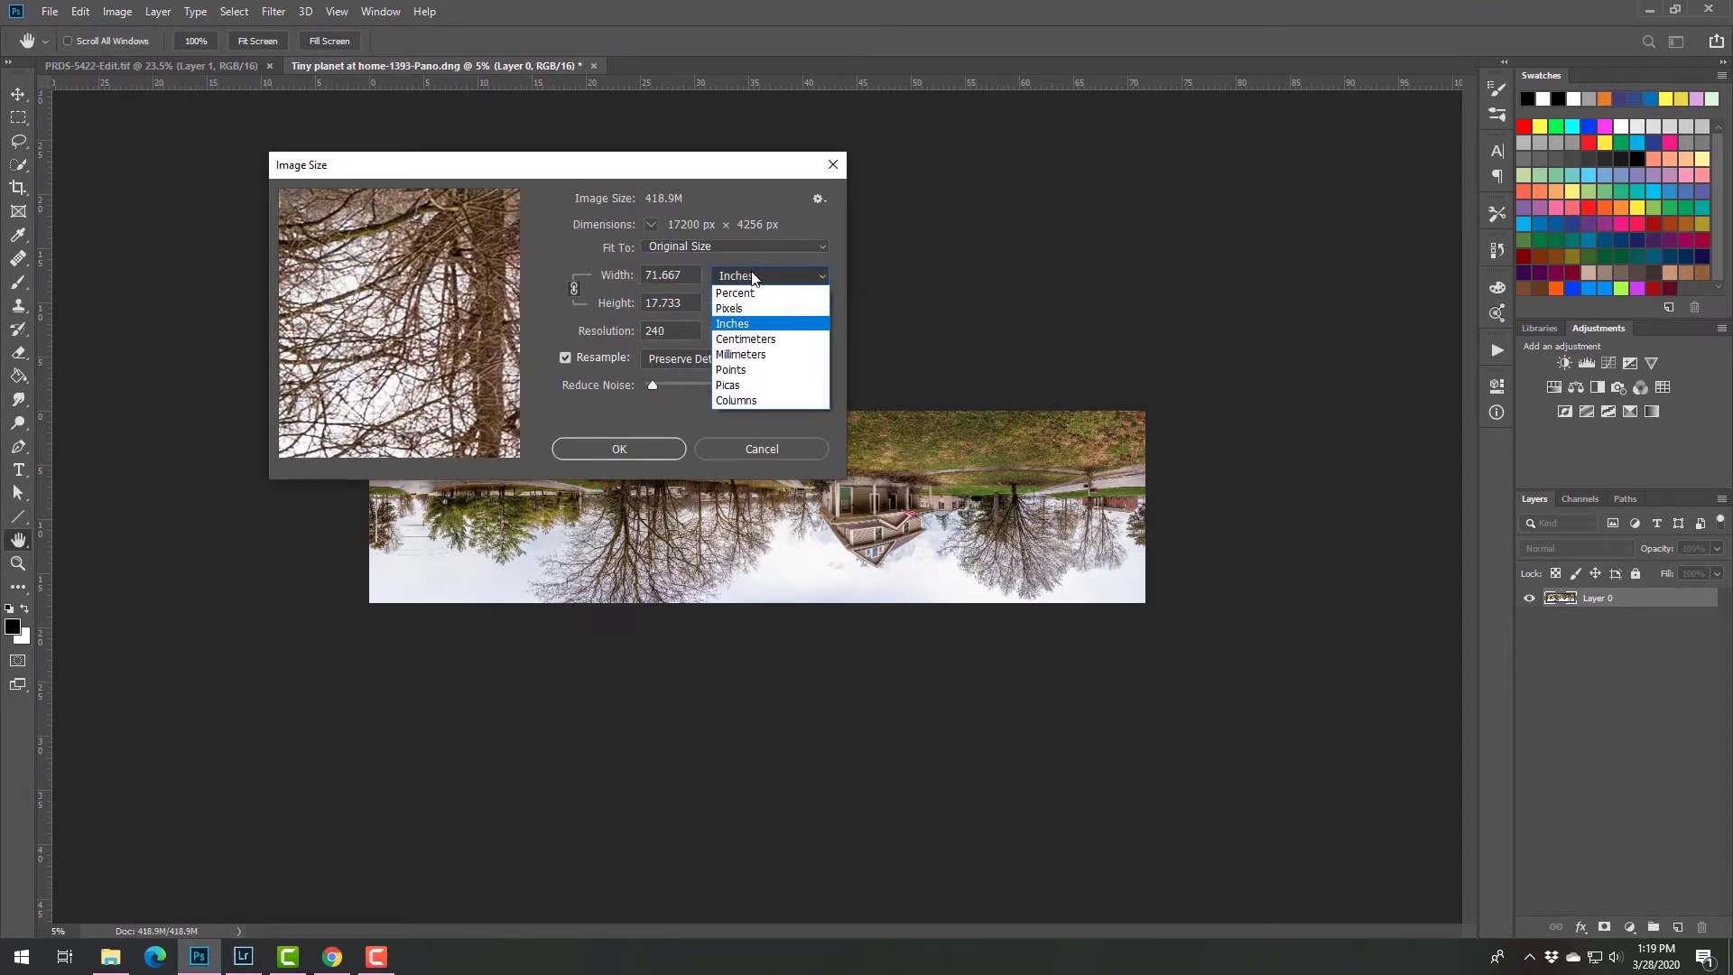
left_click(750, 308)
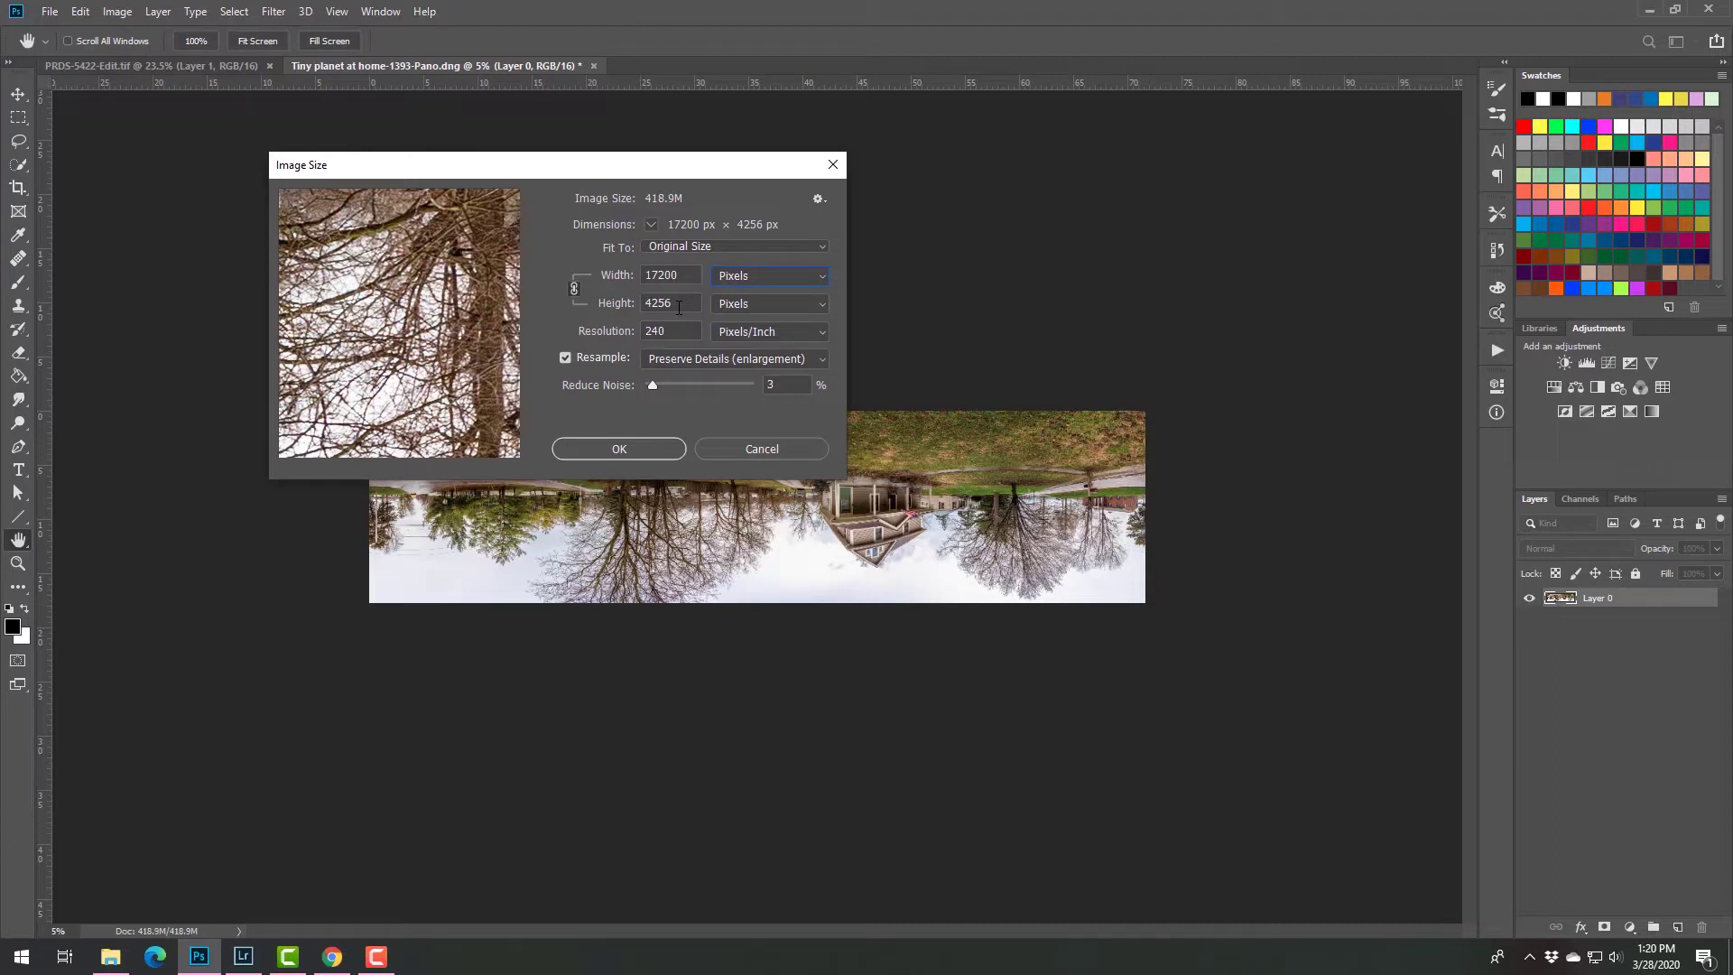
left_click(575, 290)
left_click_drag(686, 279, 614, 277)
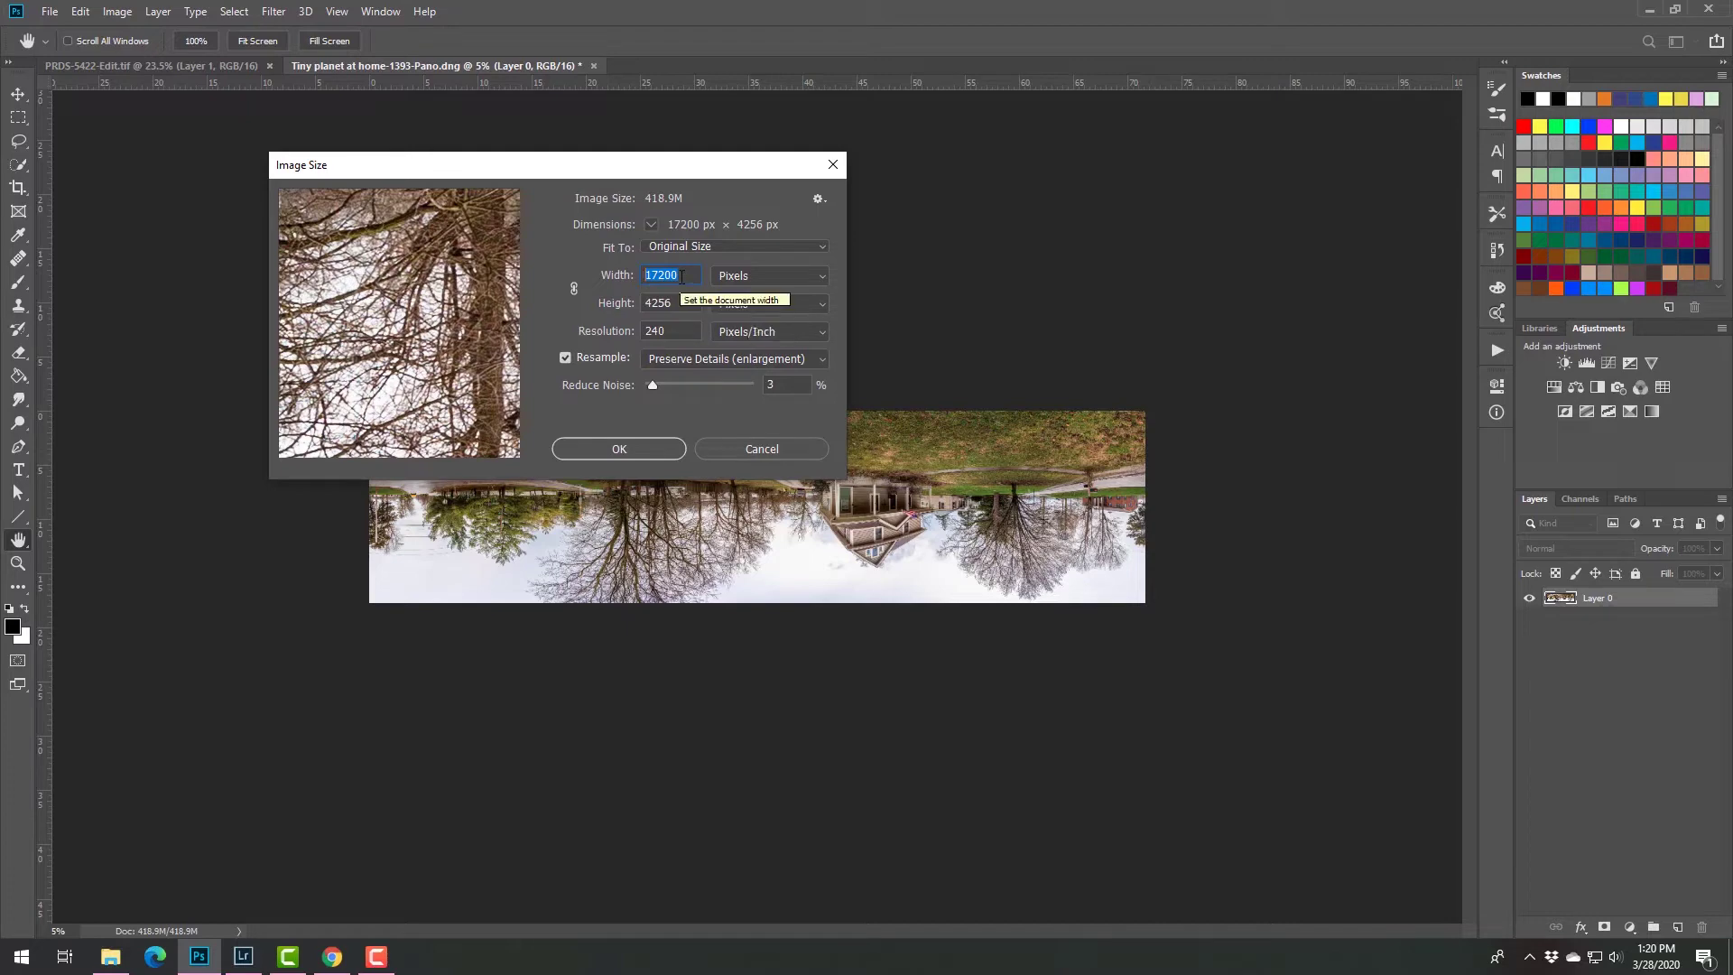
type("4256")
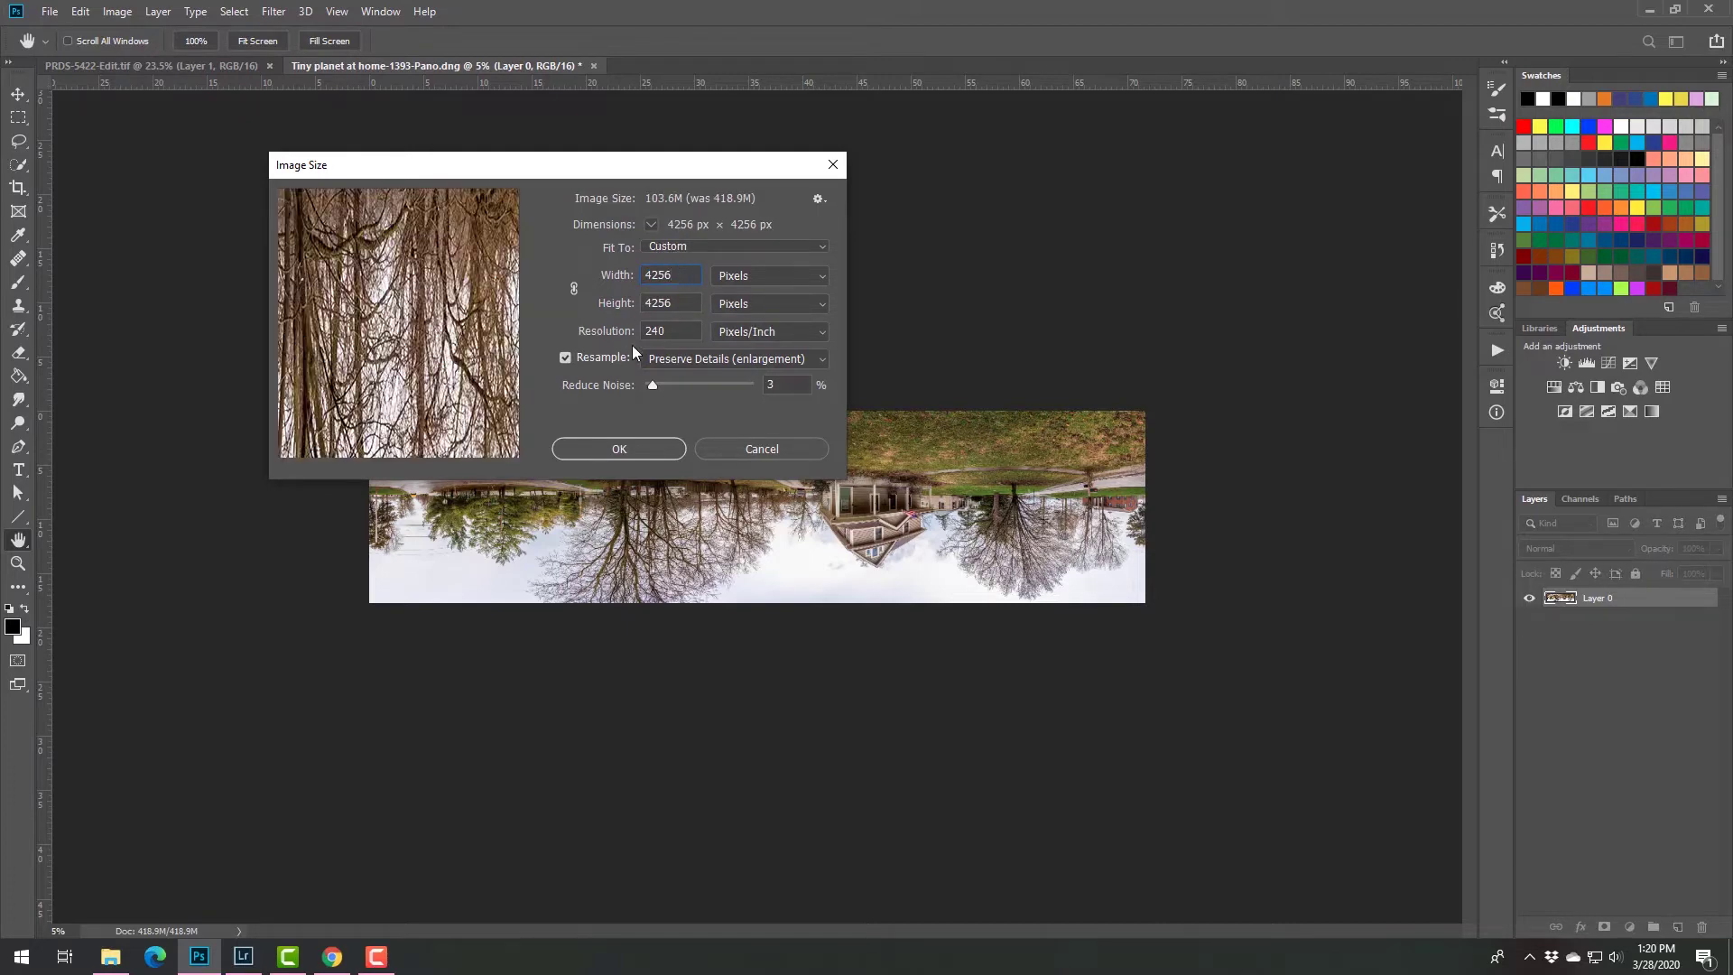
left_click(632, 457)
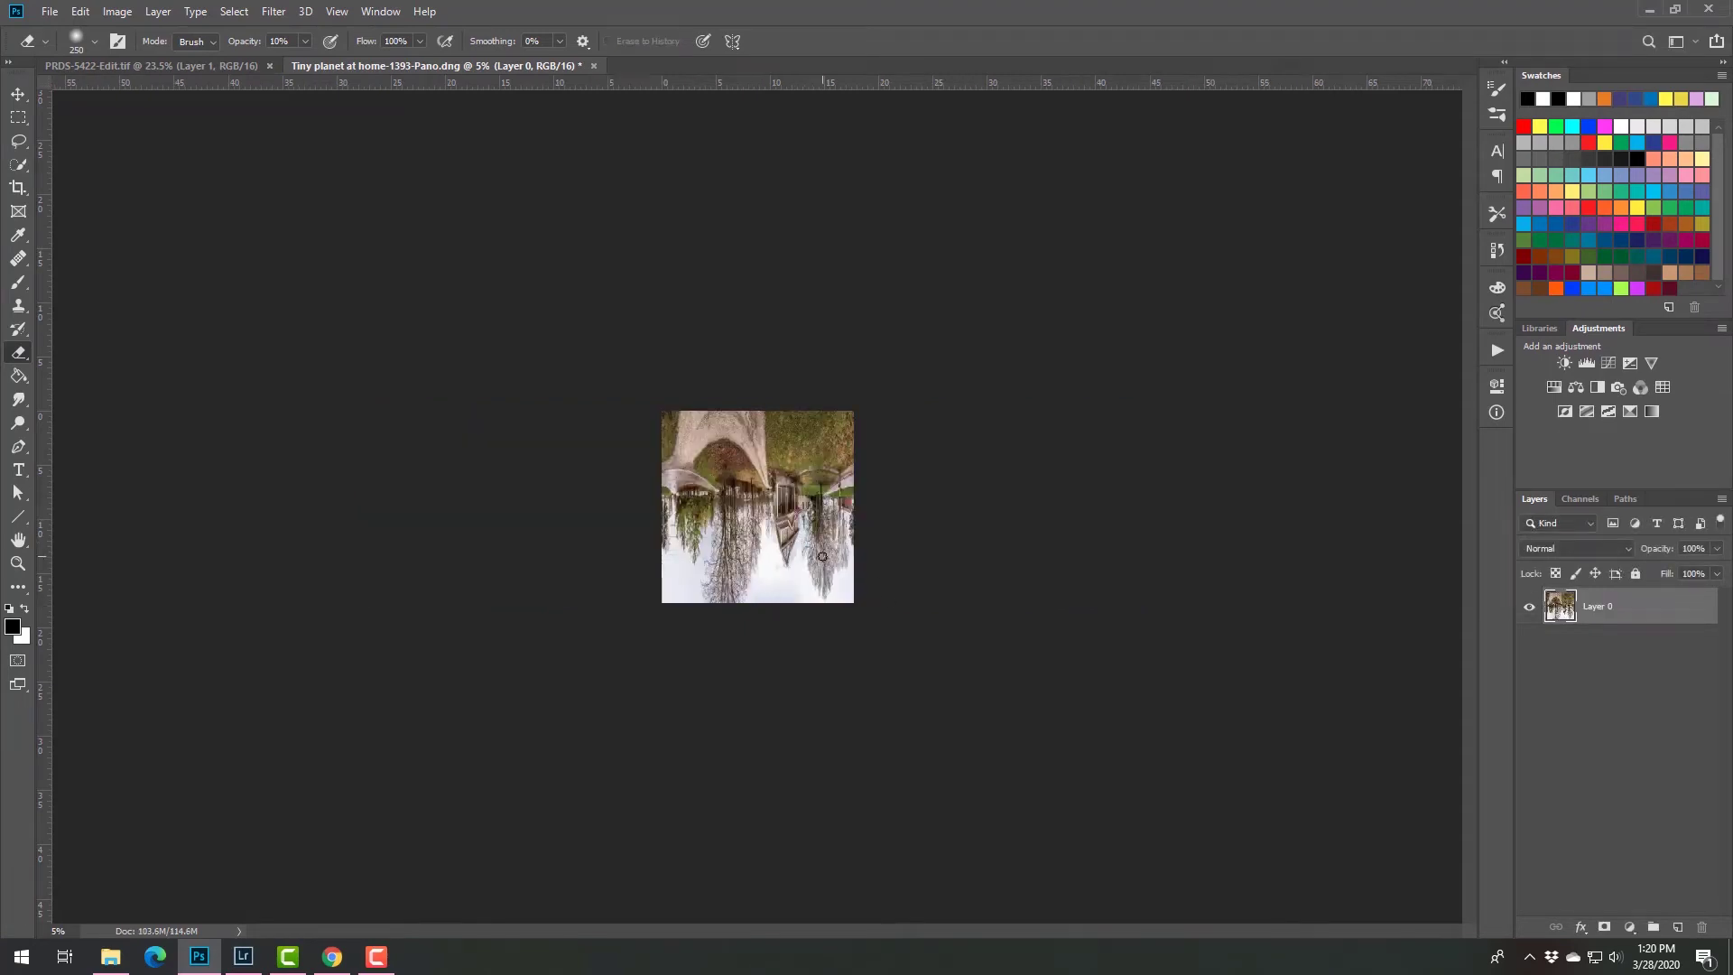
Fit the image on screen and apply Polar Coordinates (Rectangular to Polar).
key("ctrl+0")
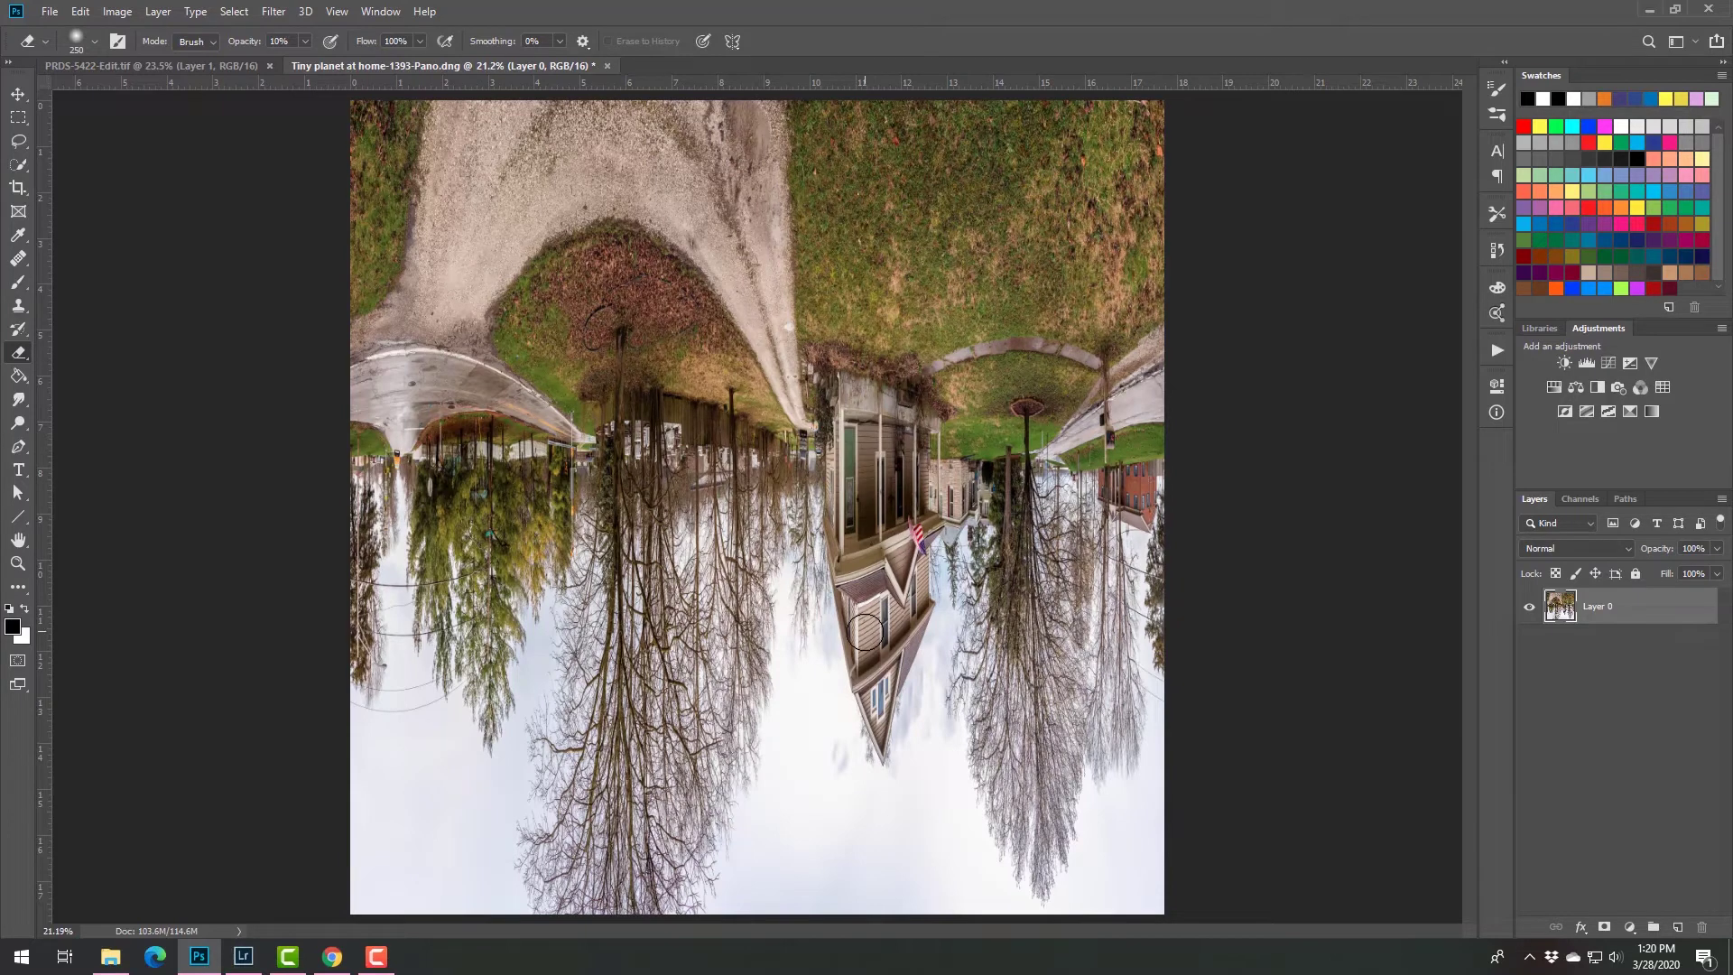
left_click(276, 13)
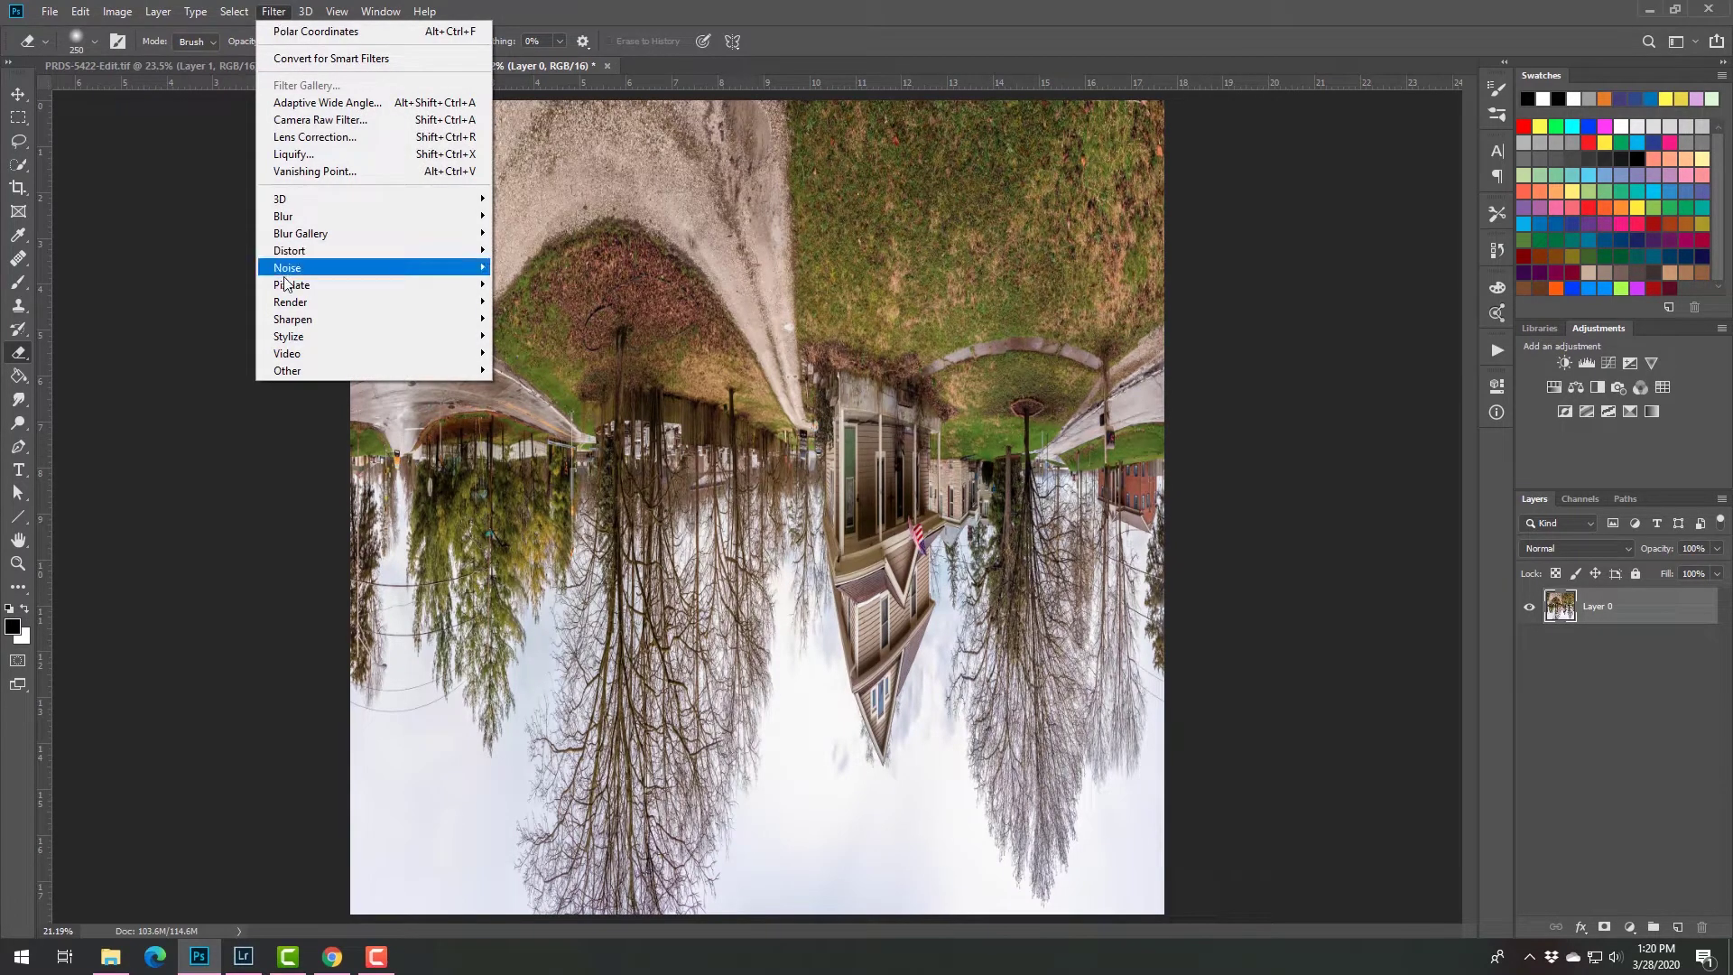
mouse_move(298, 251)
left_click(552, 284)
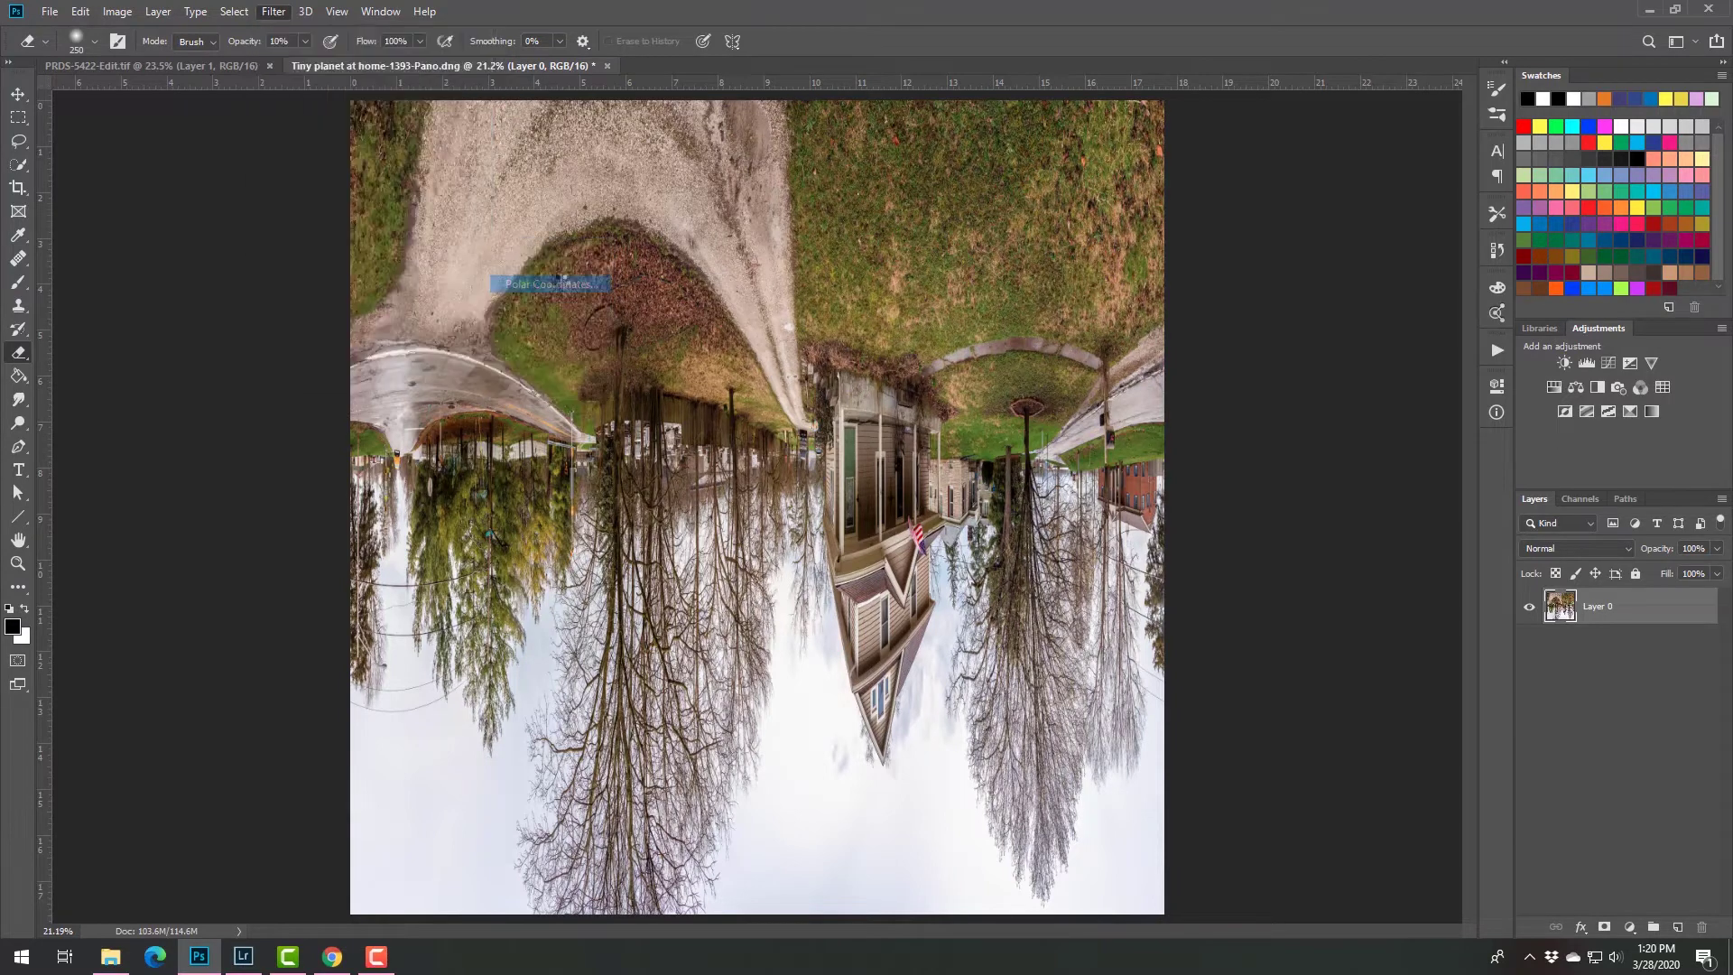
left_click(928, 646)
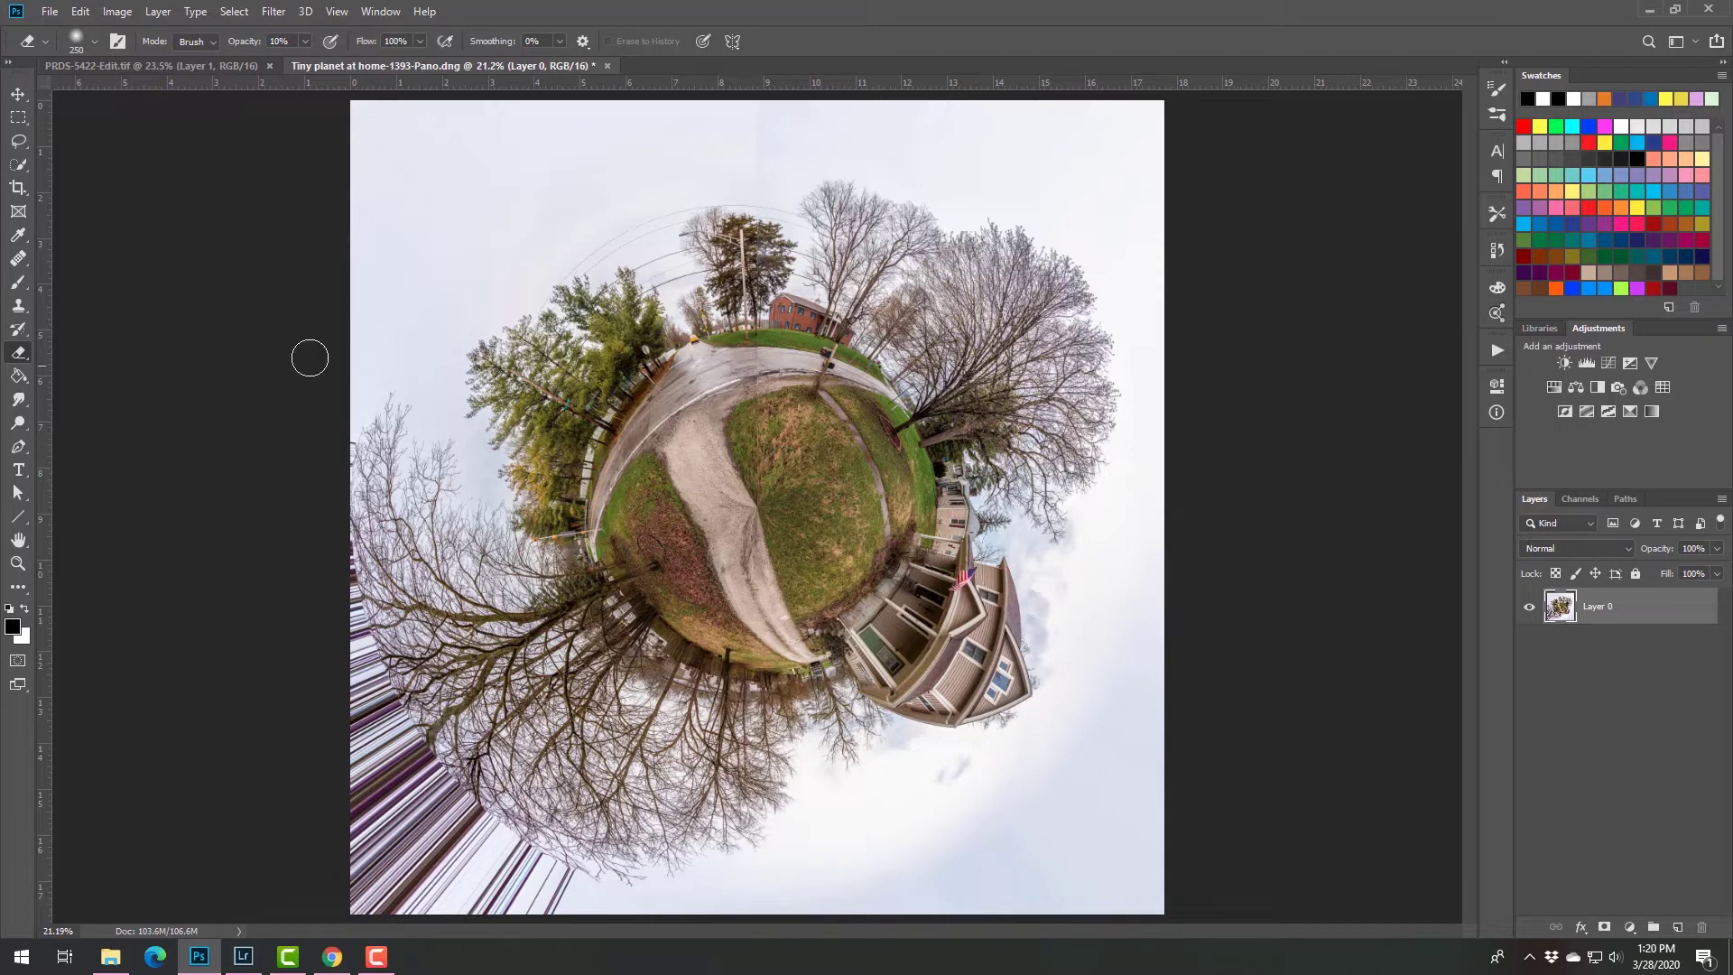
left_click(20, 141)
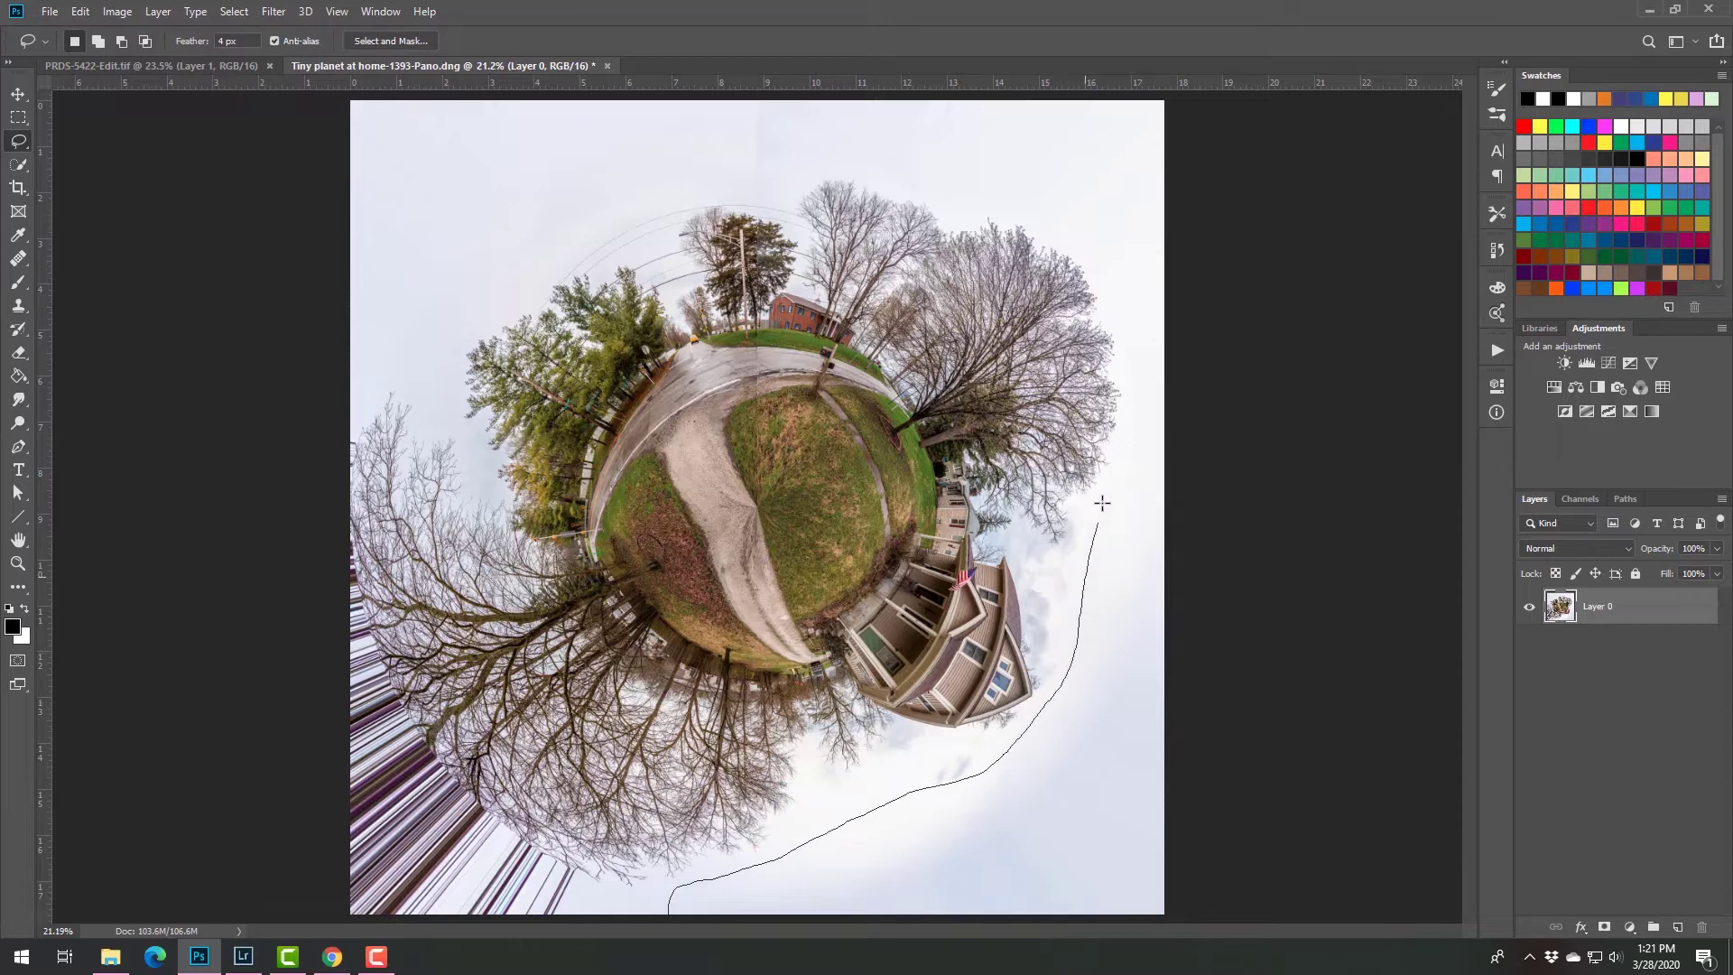
Lasso the clean sky on the right and copy it to a new layer.
left_click_drag(1191, 358, 1285, 599)
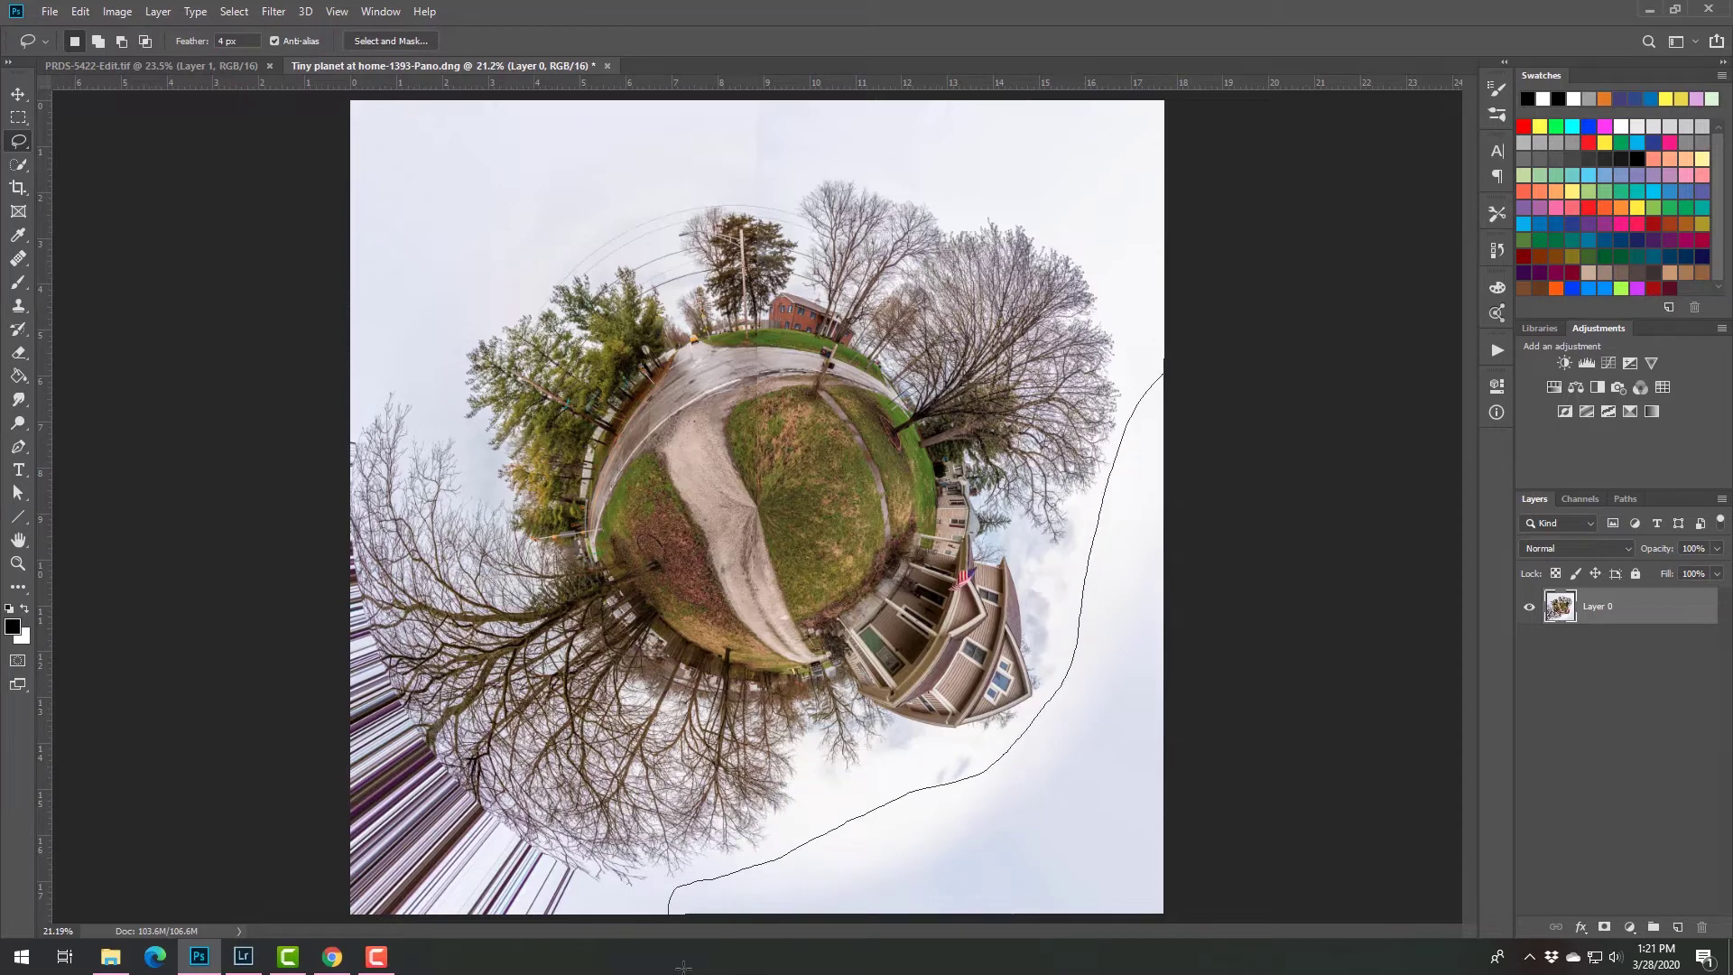
left_click_drag(683, 967, 673, 964)
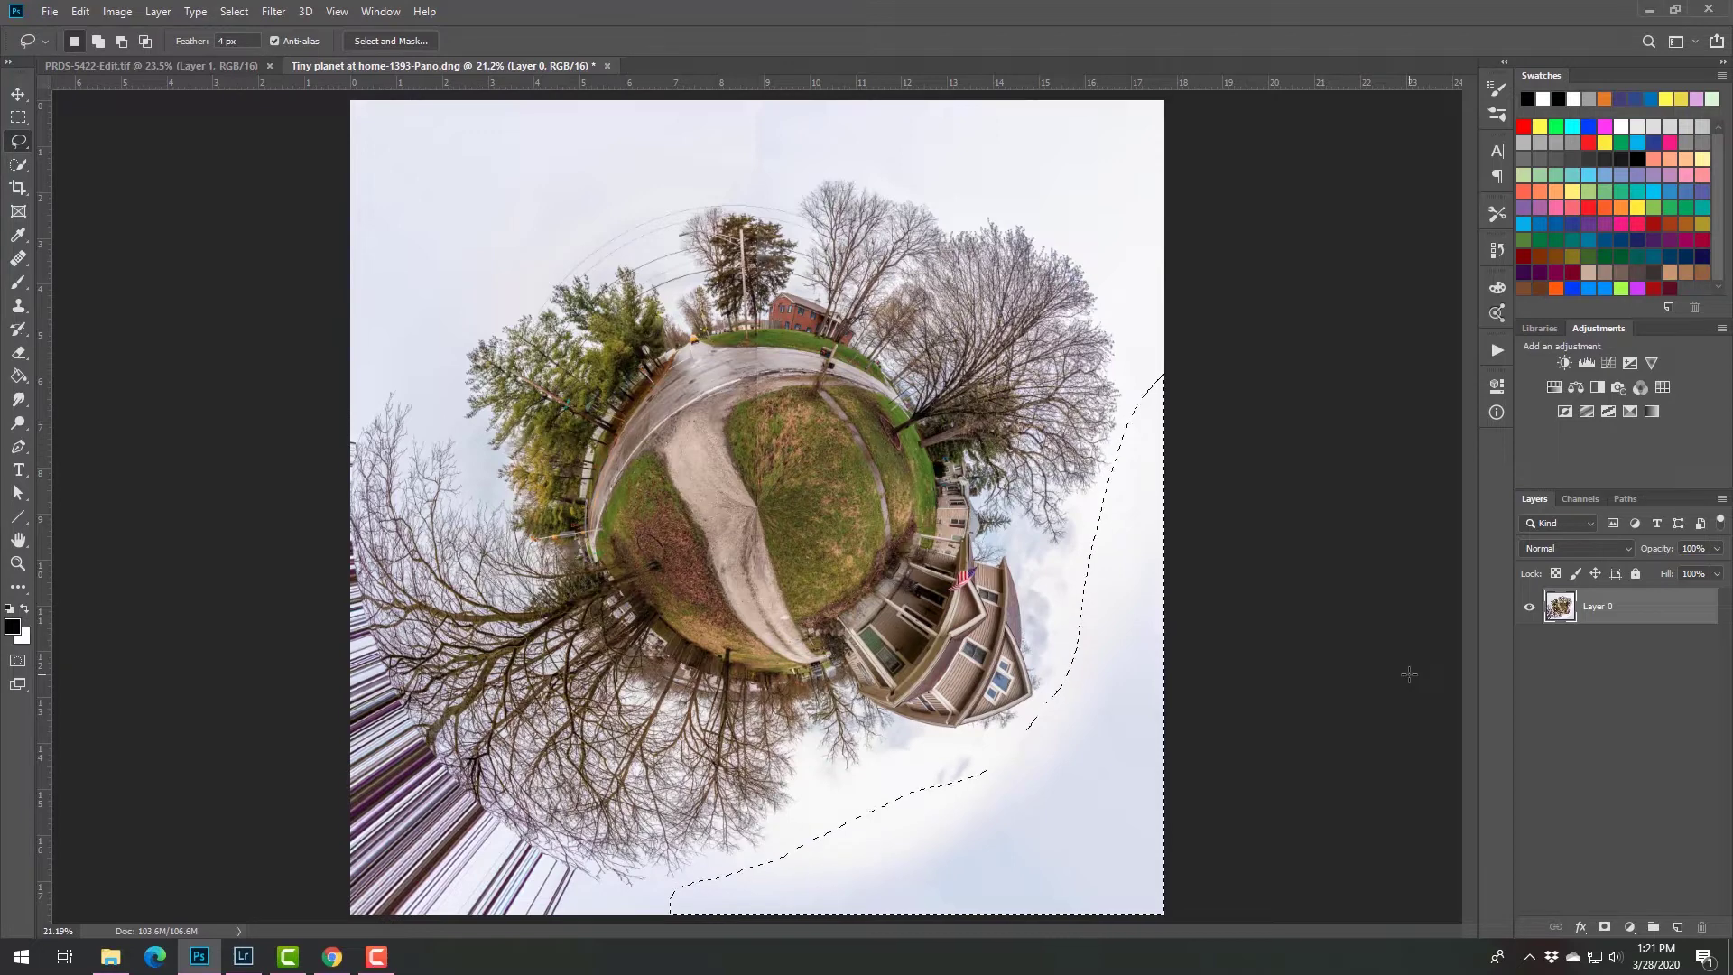
key("ctrl+j")
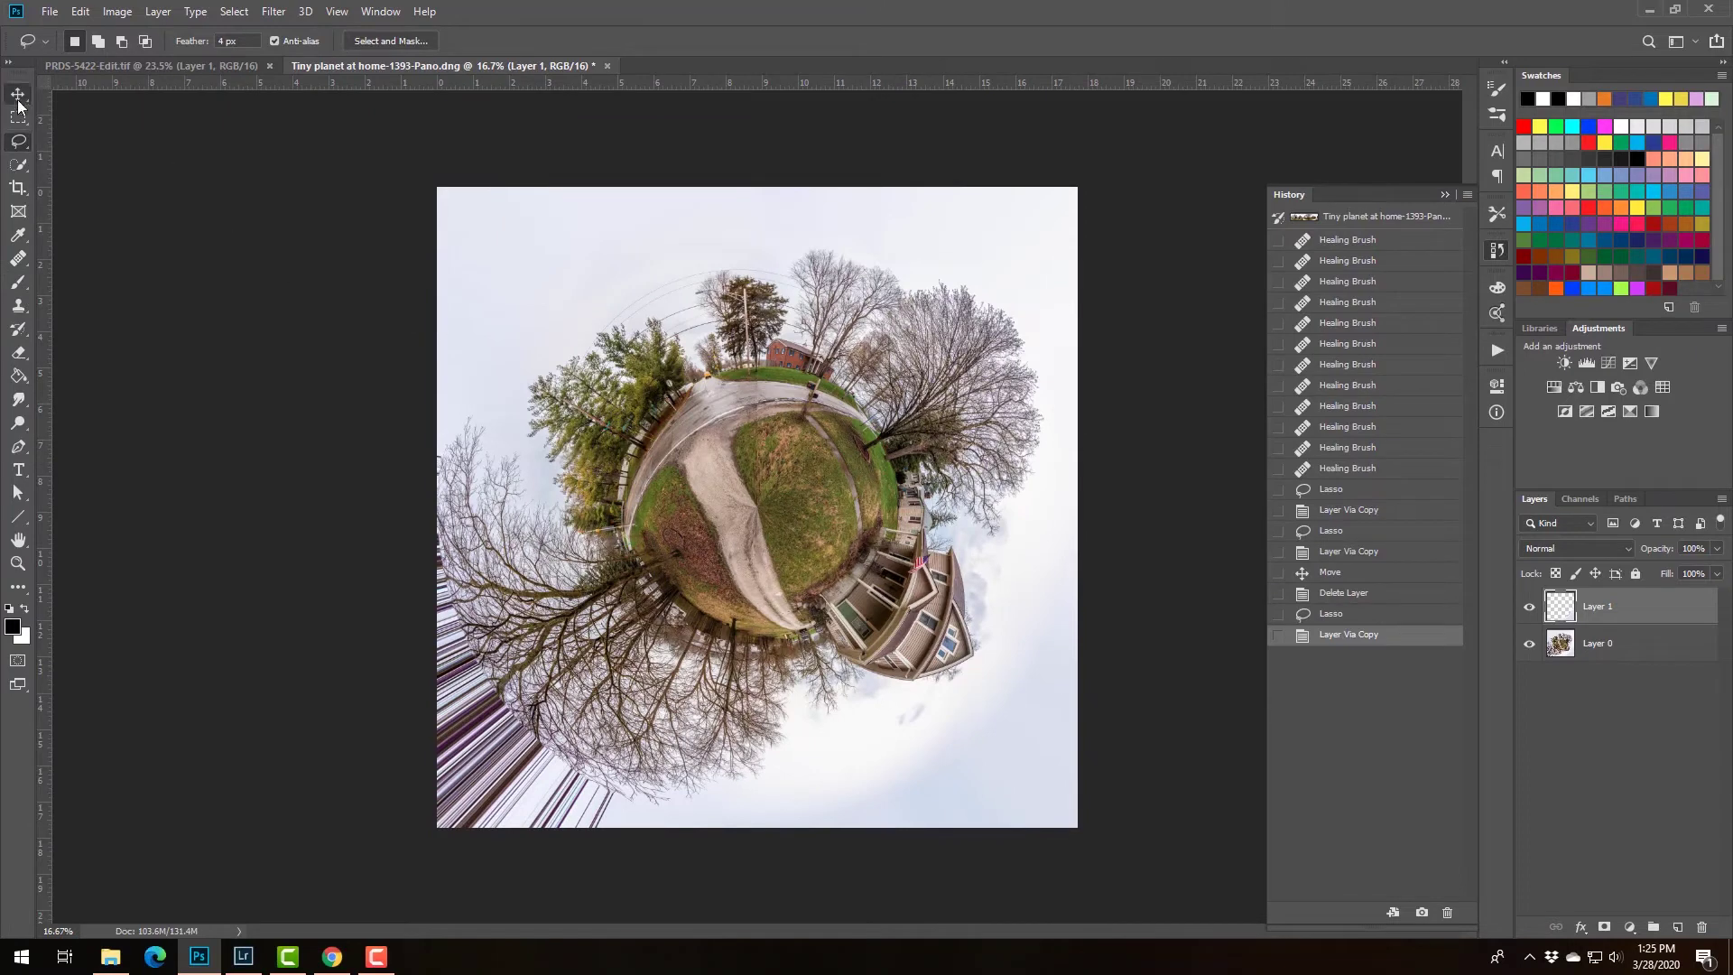
Move the sky copy left, rotate it 90°, and stretch it over the lower-left streaks.
left_click(18, 96)
left_click_drag(936, 700, 617, 564)
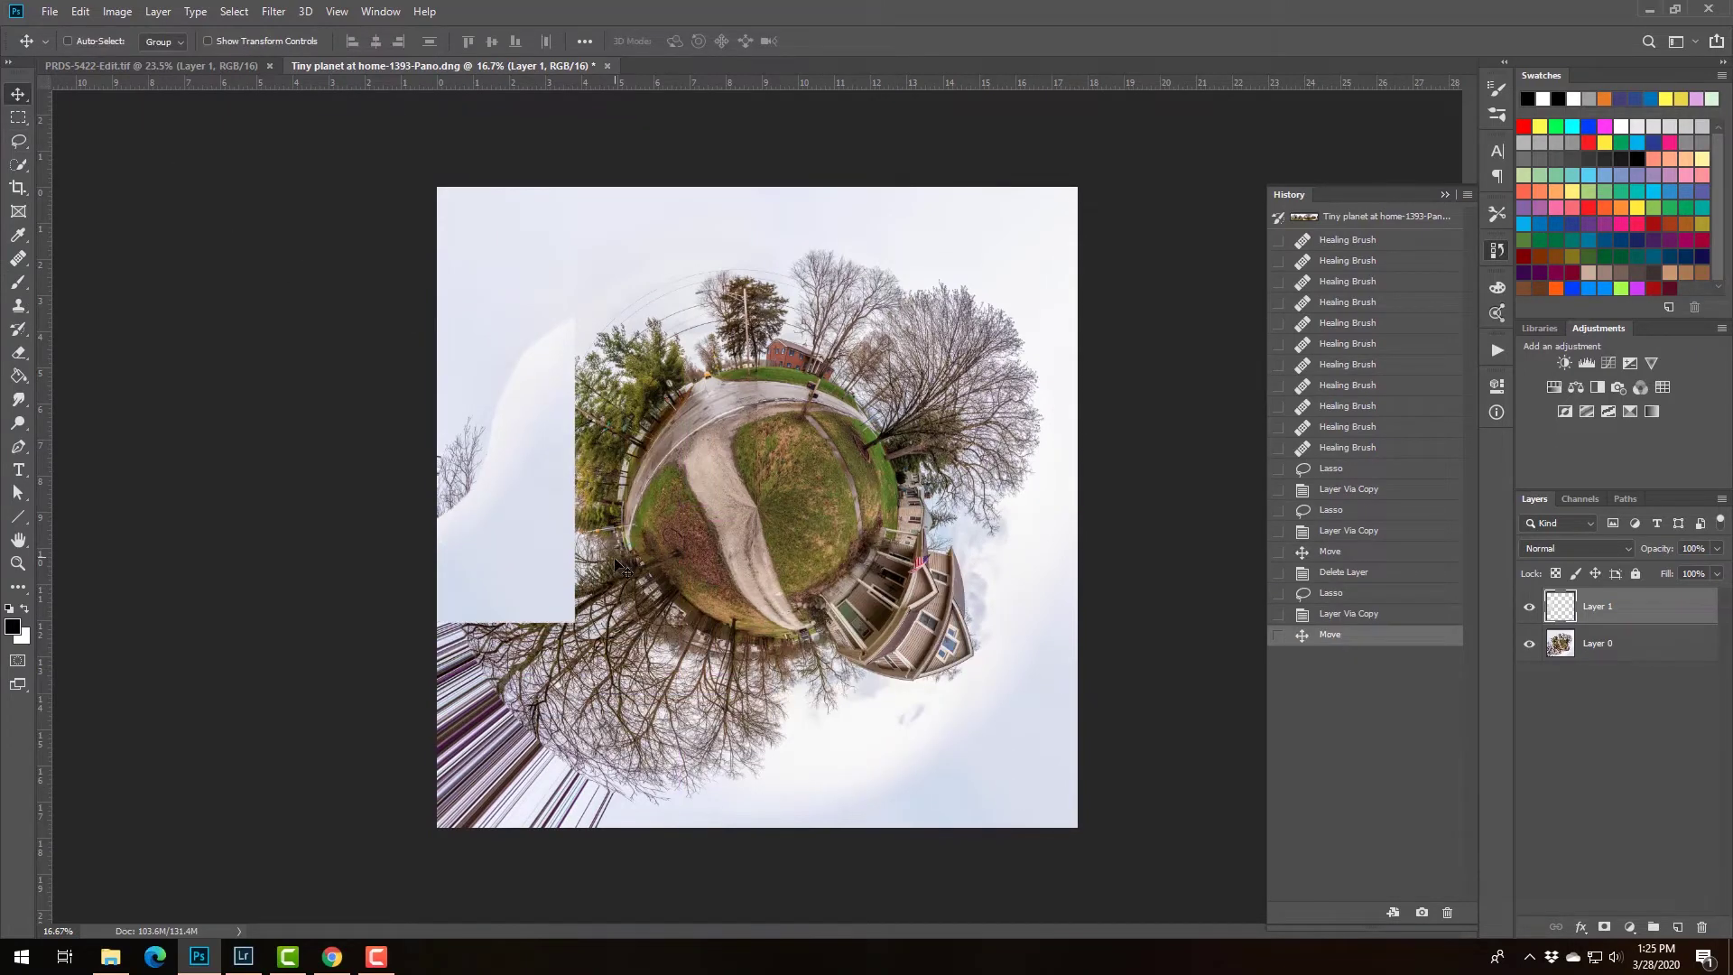
key("ctrl+t")
left_click_drag(596, 298, 583, 733)
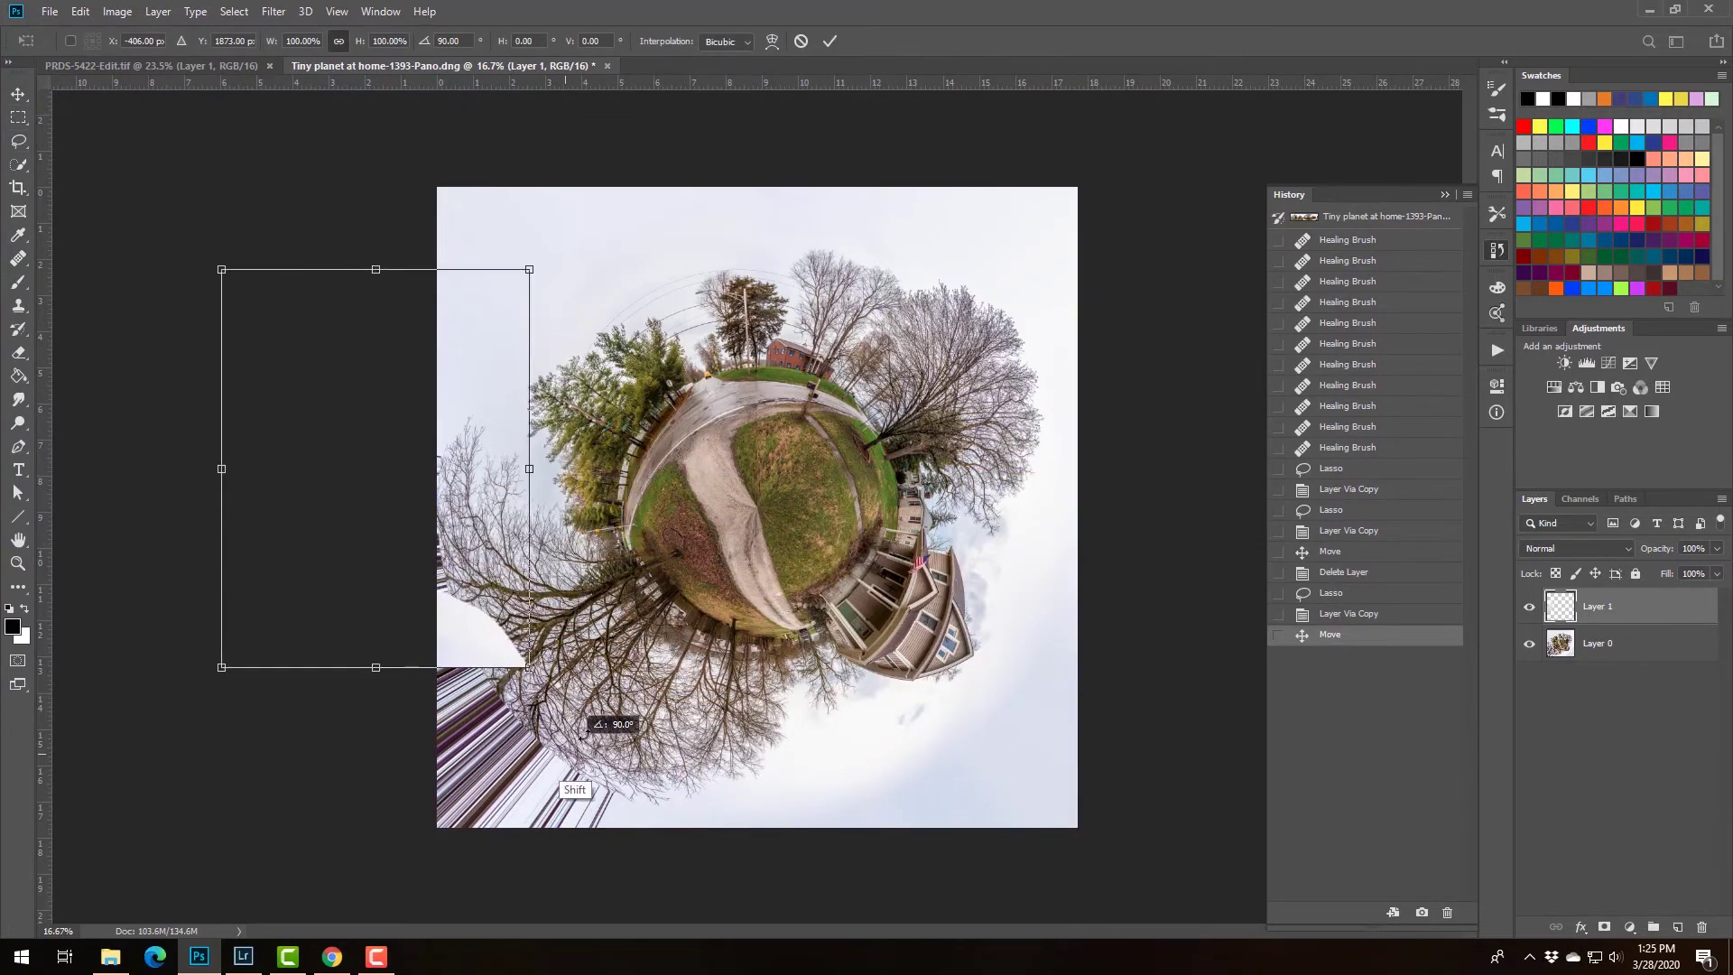
left_click_drag(462, 619, 659, 793)
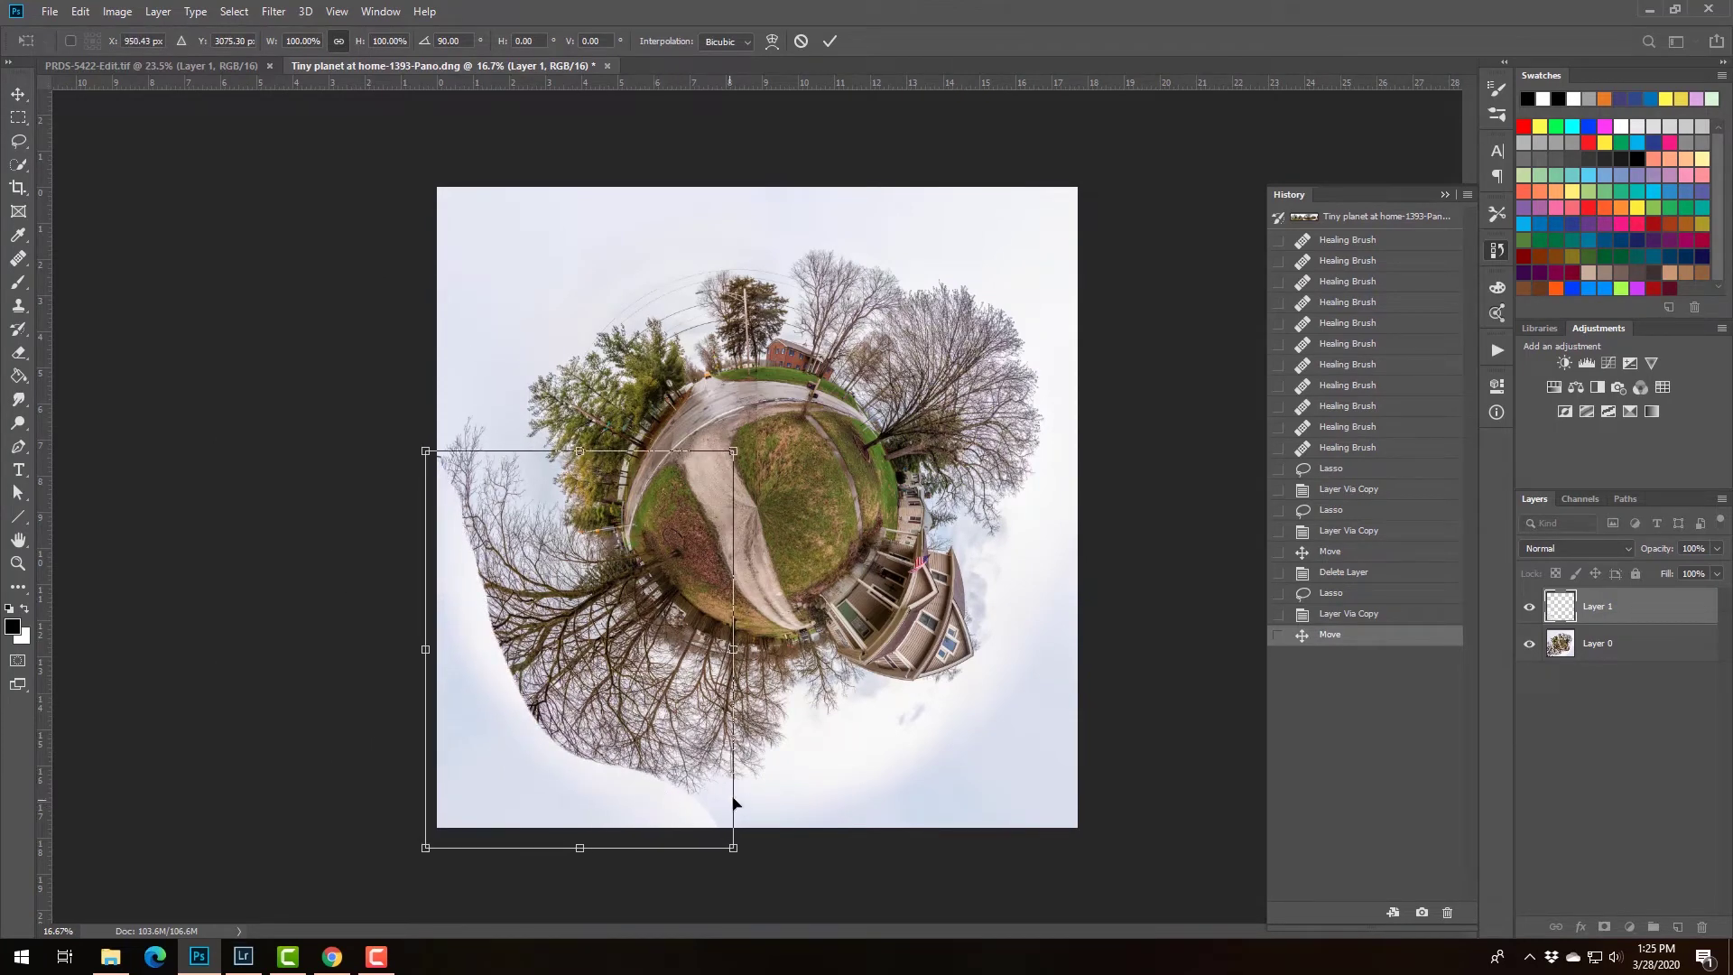
left_click_drag(733, 649, 801, 649)
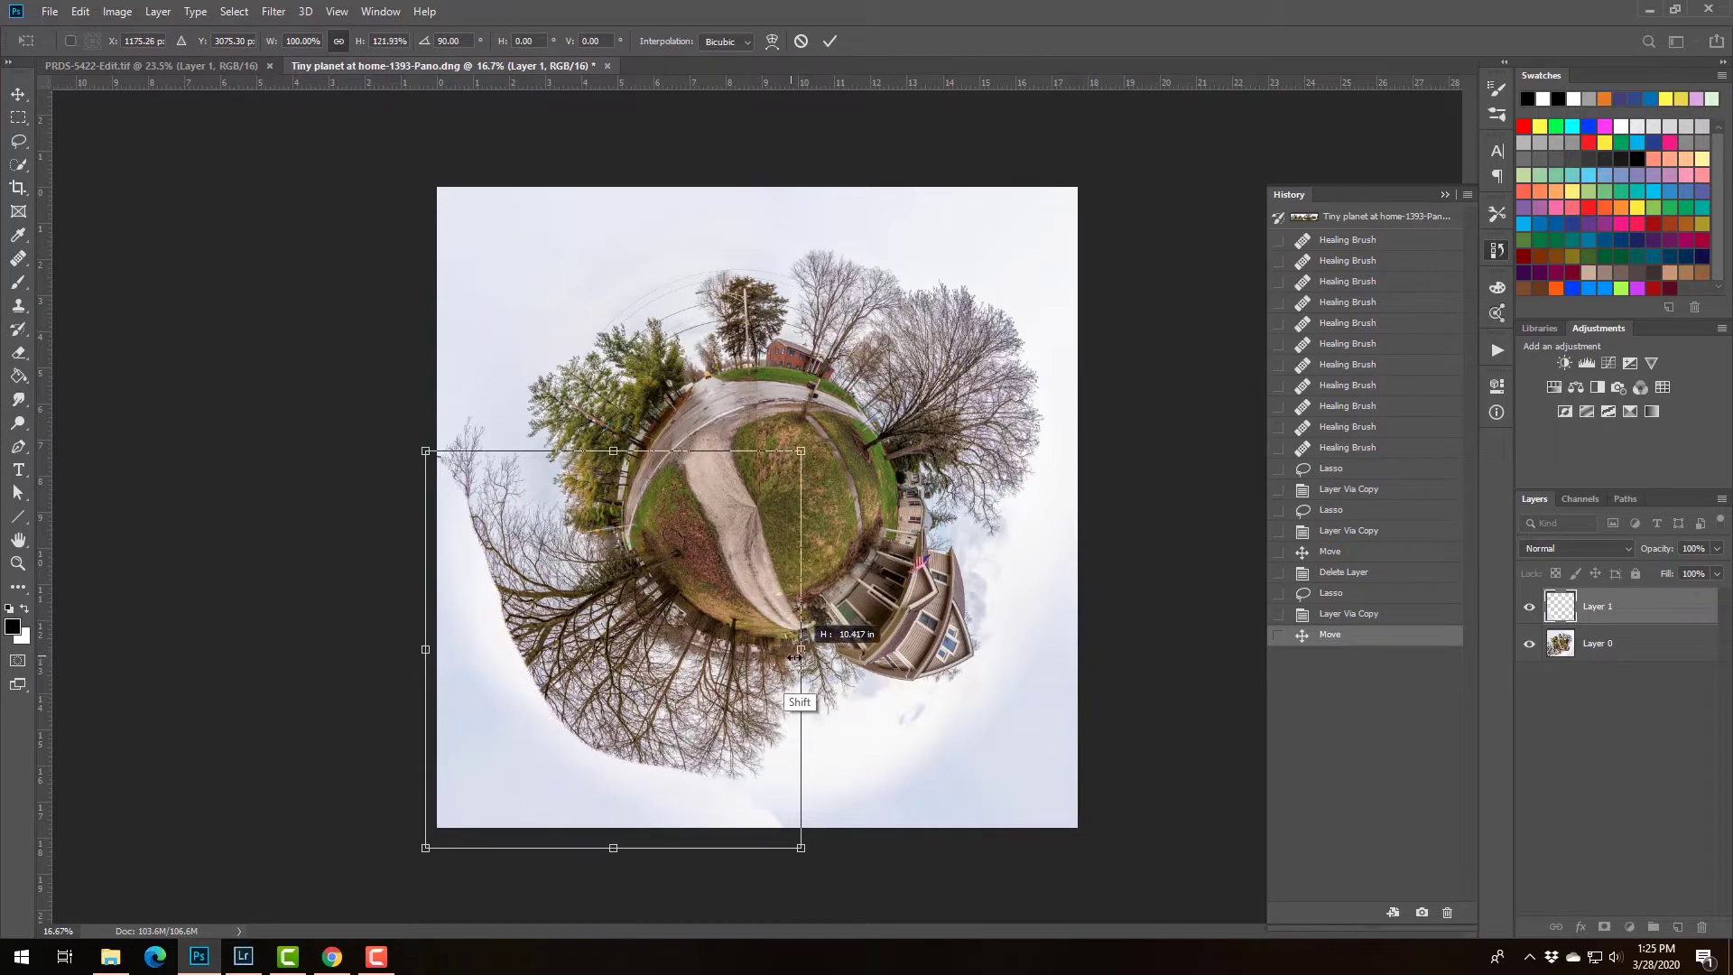
key("Return")
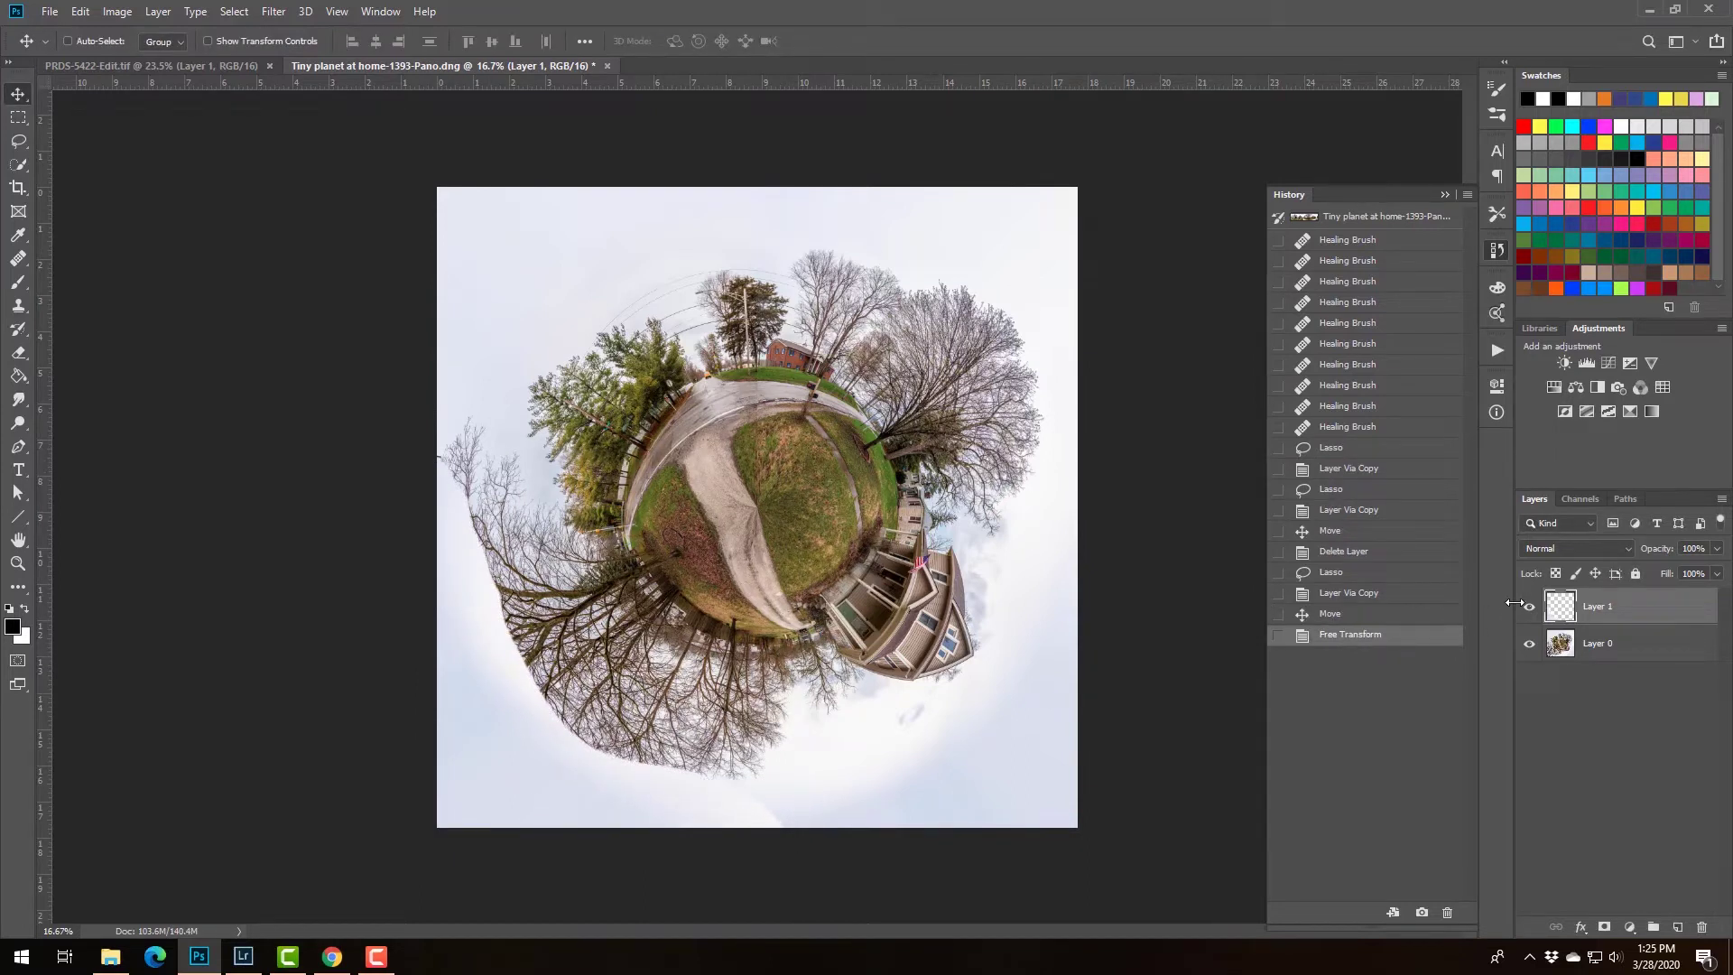
Add a layer mask to Layer 1 and paint to reveal the left-side tree branches.
left_click(1605, 927)
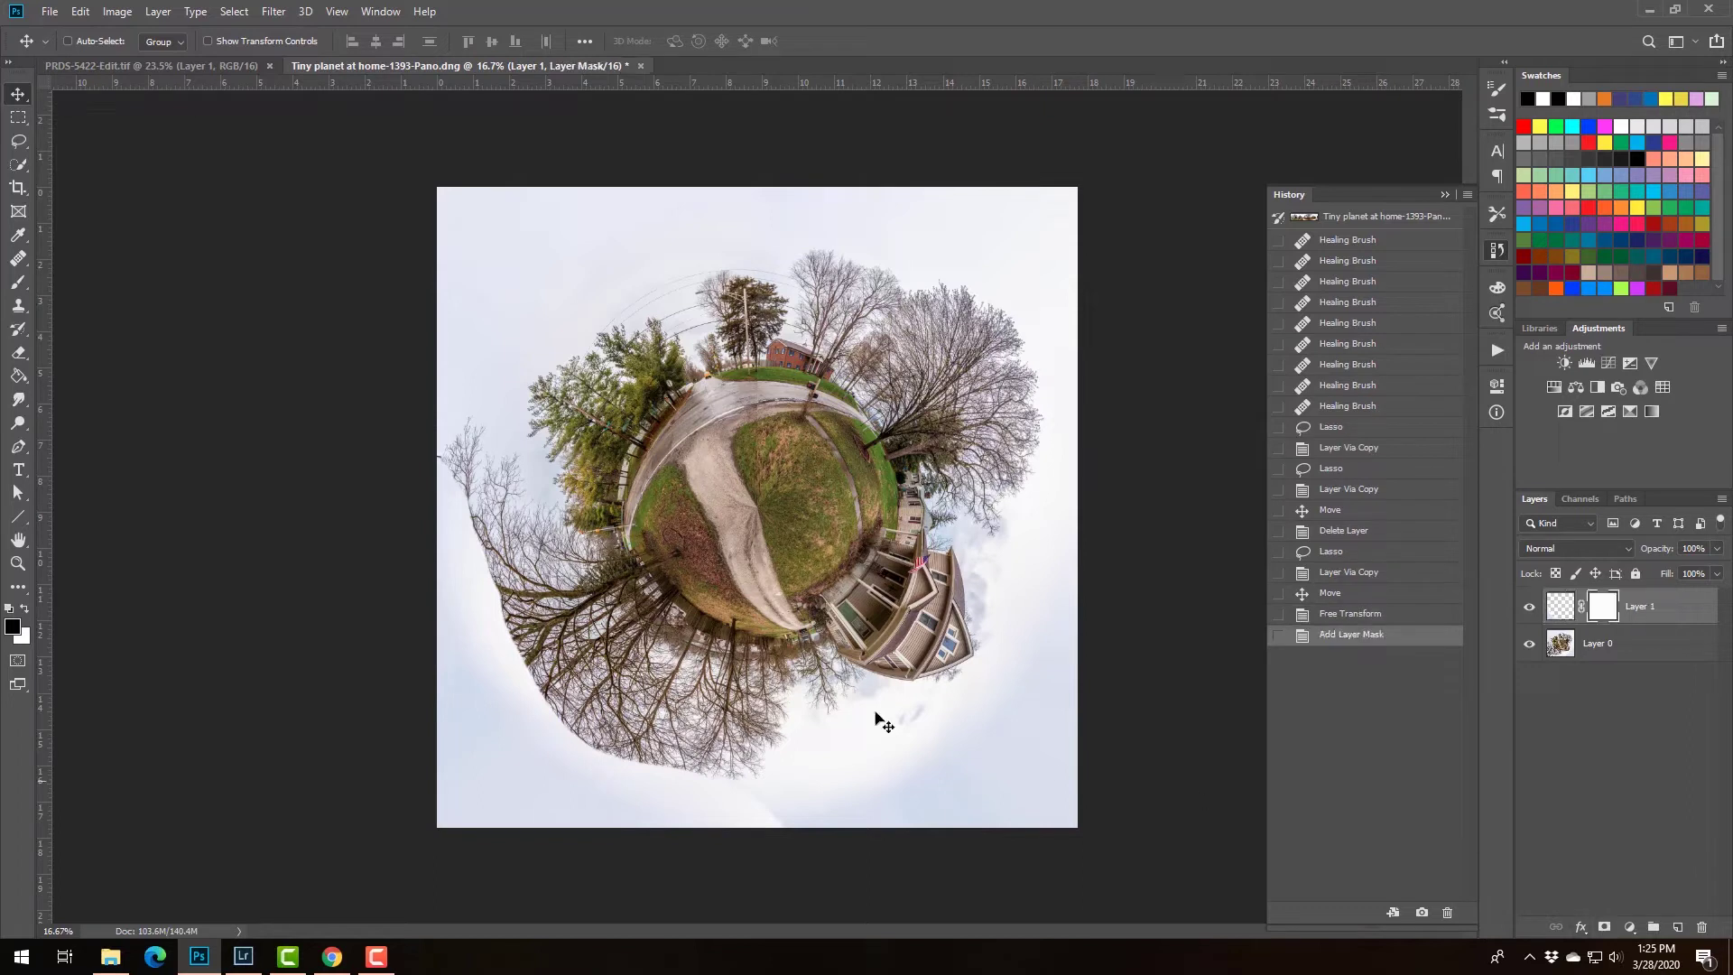
key("b")
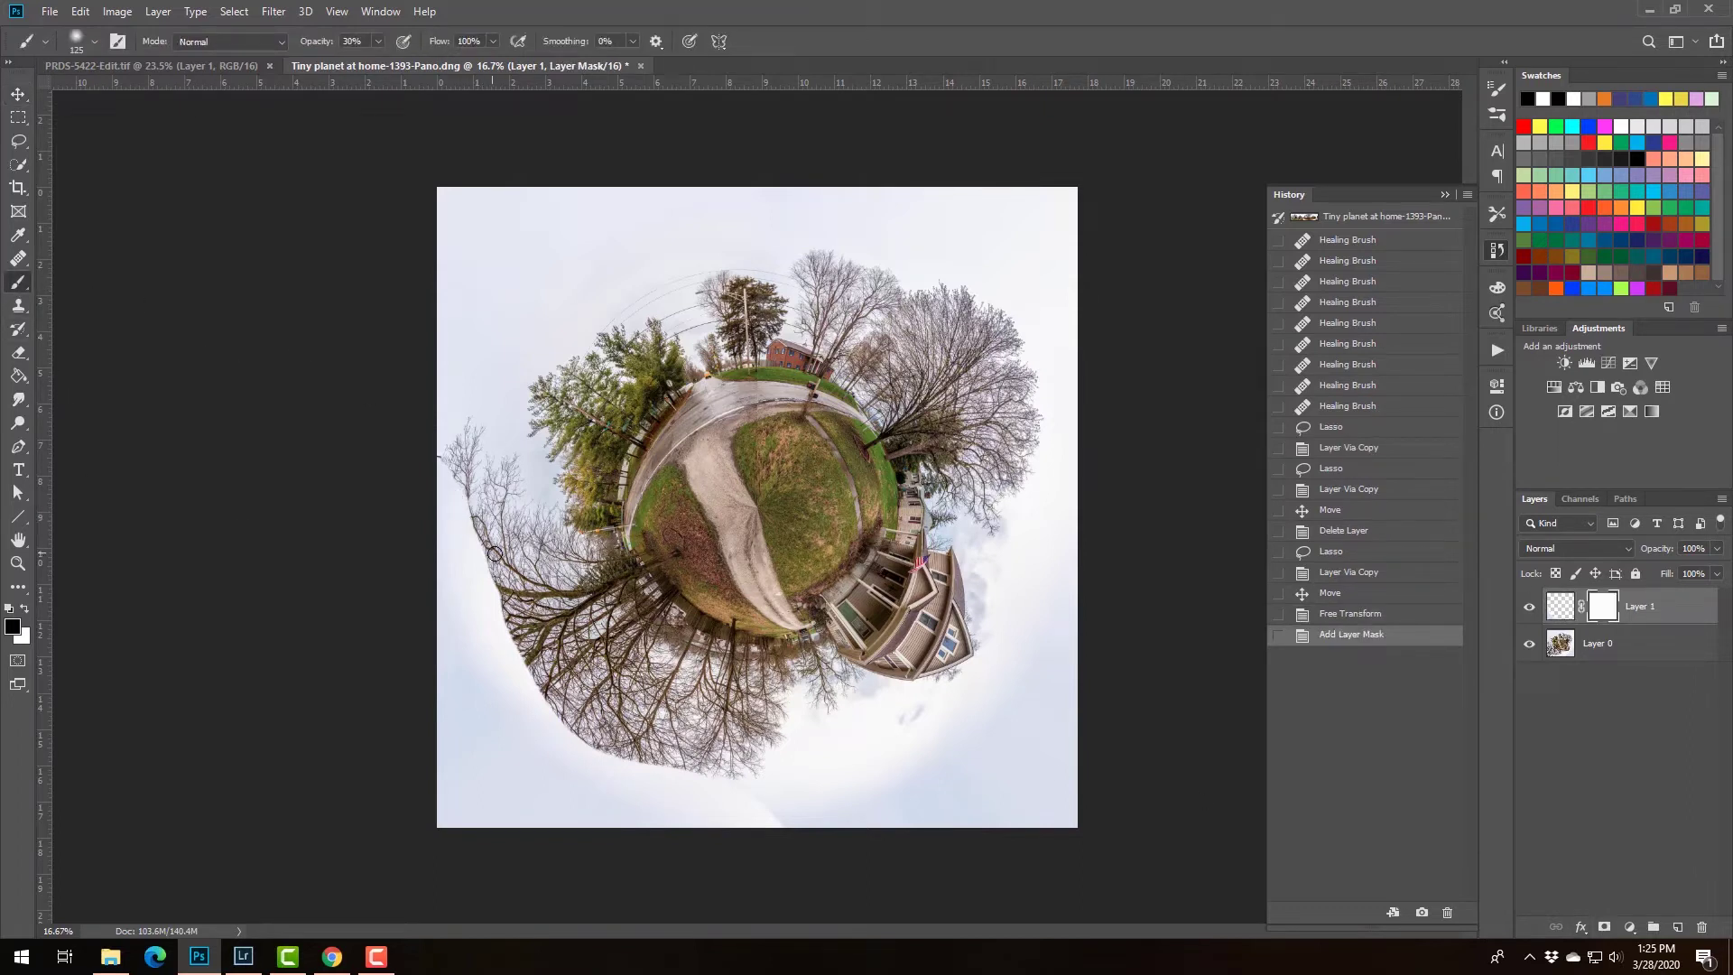
mouse_move(508, 536)
left_mouse_down()
mouse_move(544, 625)
mouse_move(477, 553)
mouse_move(490, 615)
mouse_move(497, 603)
mouse_move(478, 613)
mouse_move(672, 774)
mouse_move(770, 800)
mouse_move(560, 712)
mouse_move(652, 700)
left_mouse_up()
key("bracketright")
key("bracketright")
key("ctrl+plus")
key("ctrl+plus")
key("ctrl+plus")
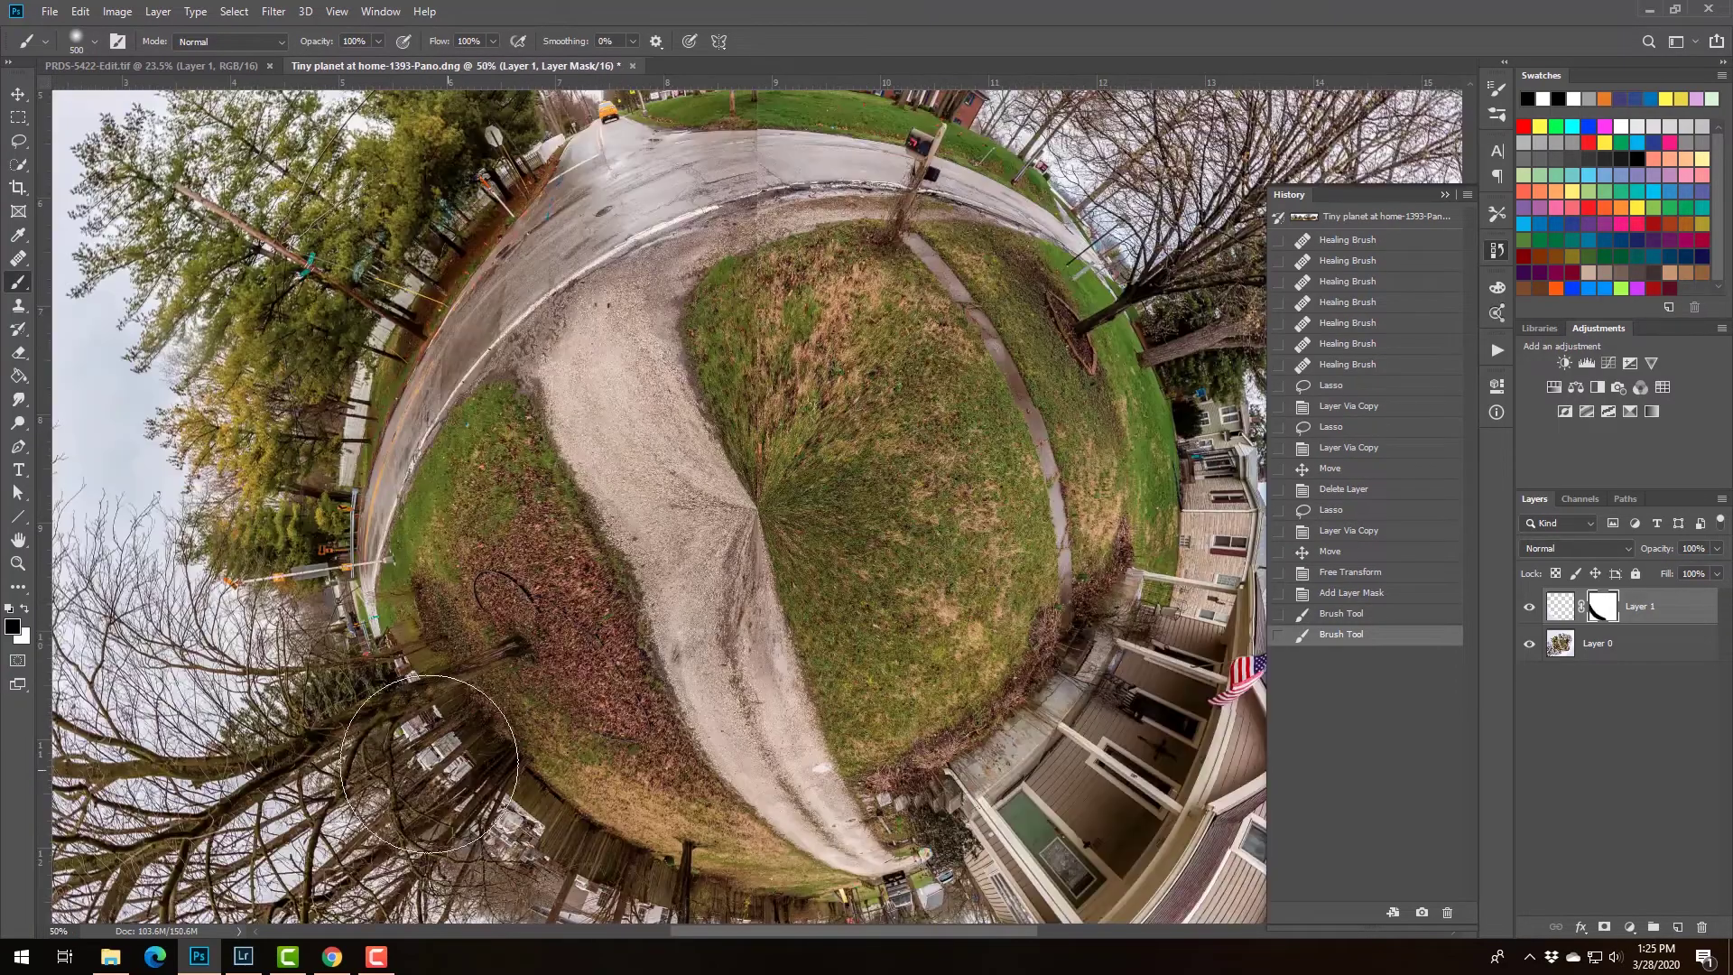
scroll(429, 765, "left", 5)
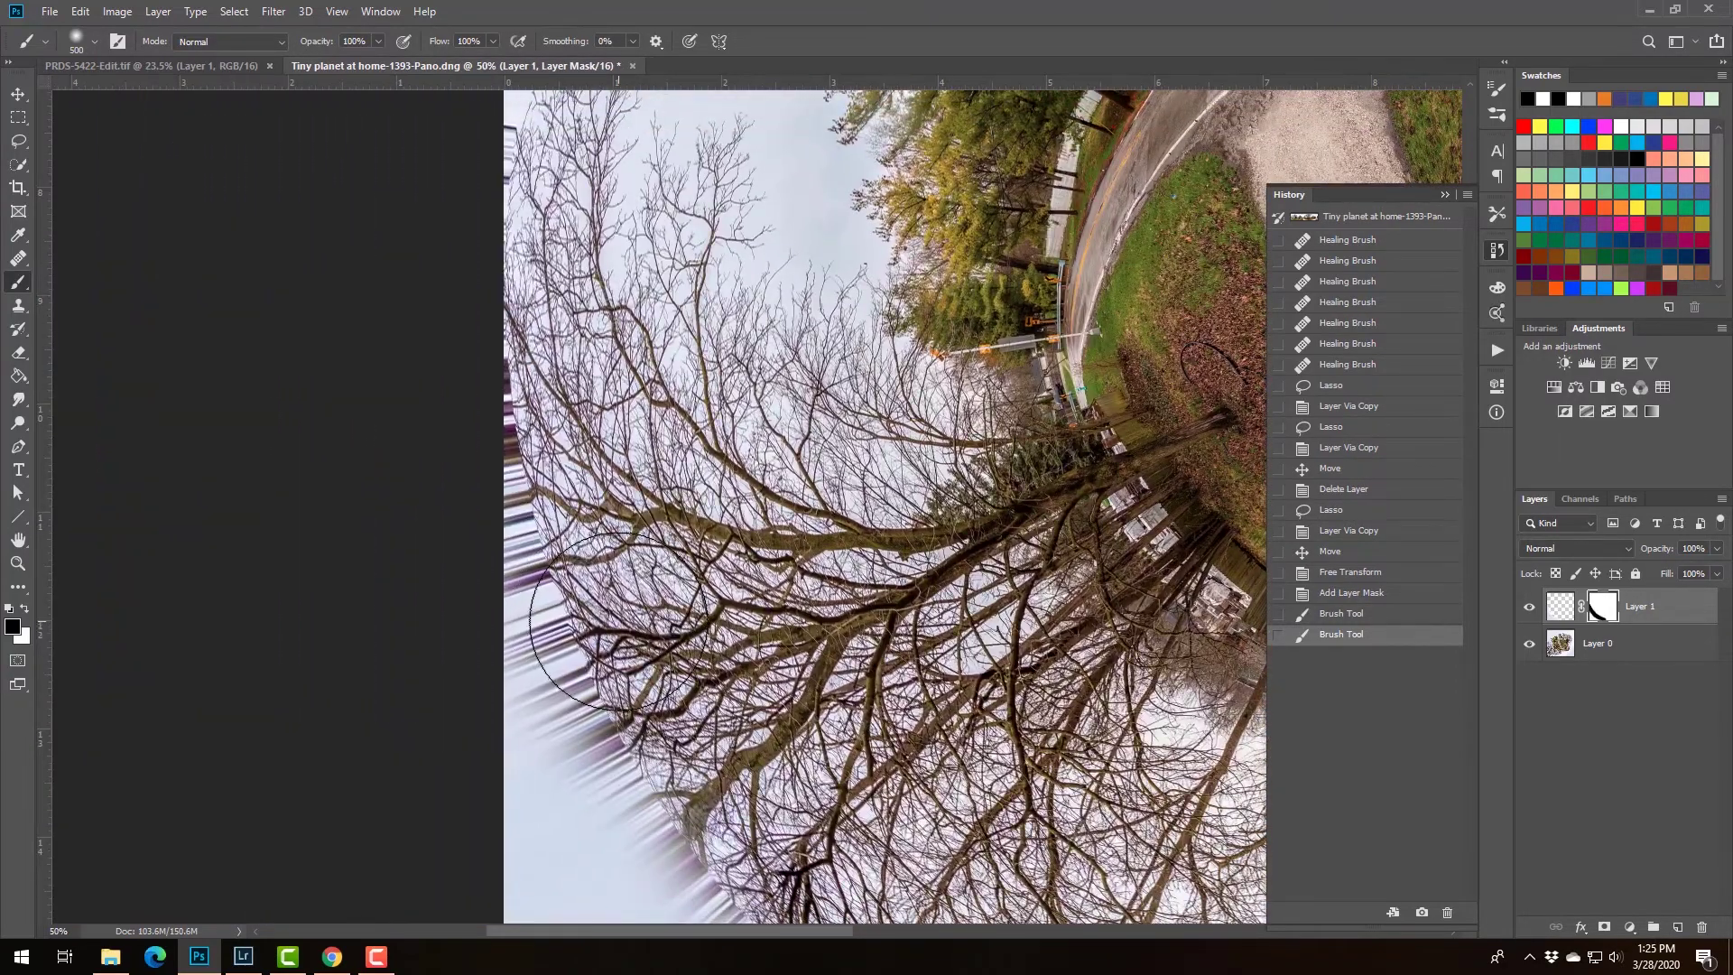
Switch to white with a 125 brush and paint out the streaky smear on the left edge.
key("bracketleft")
key("bracketleft")
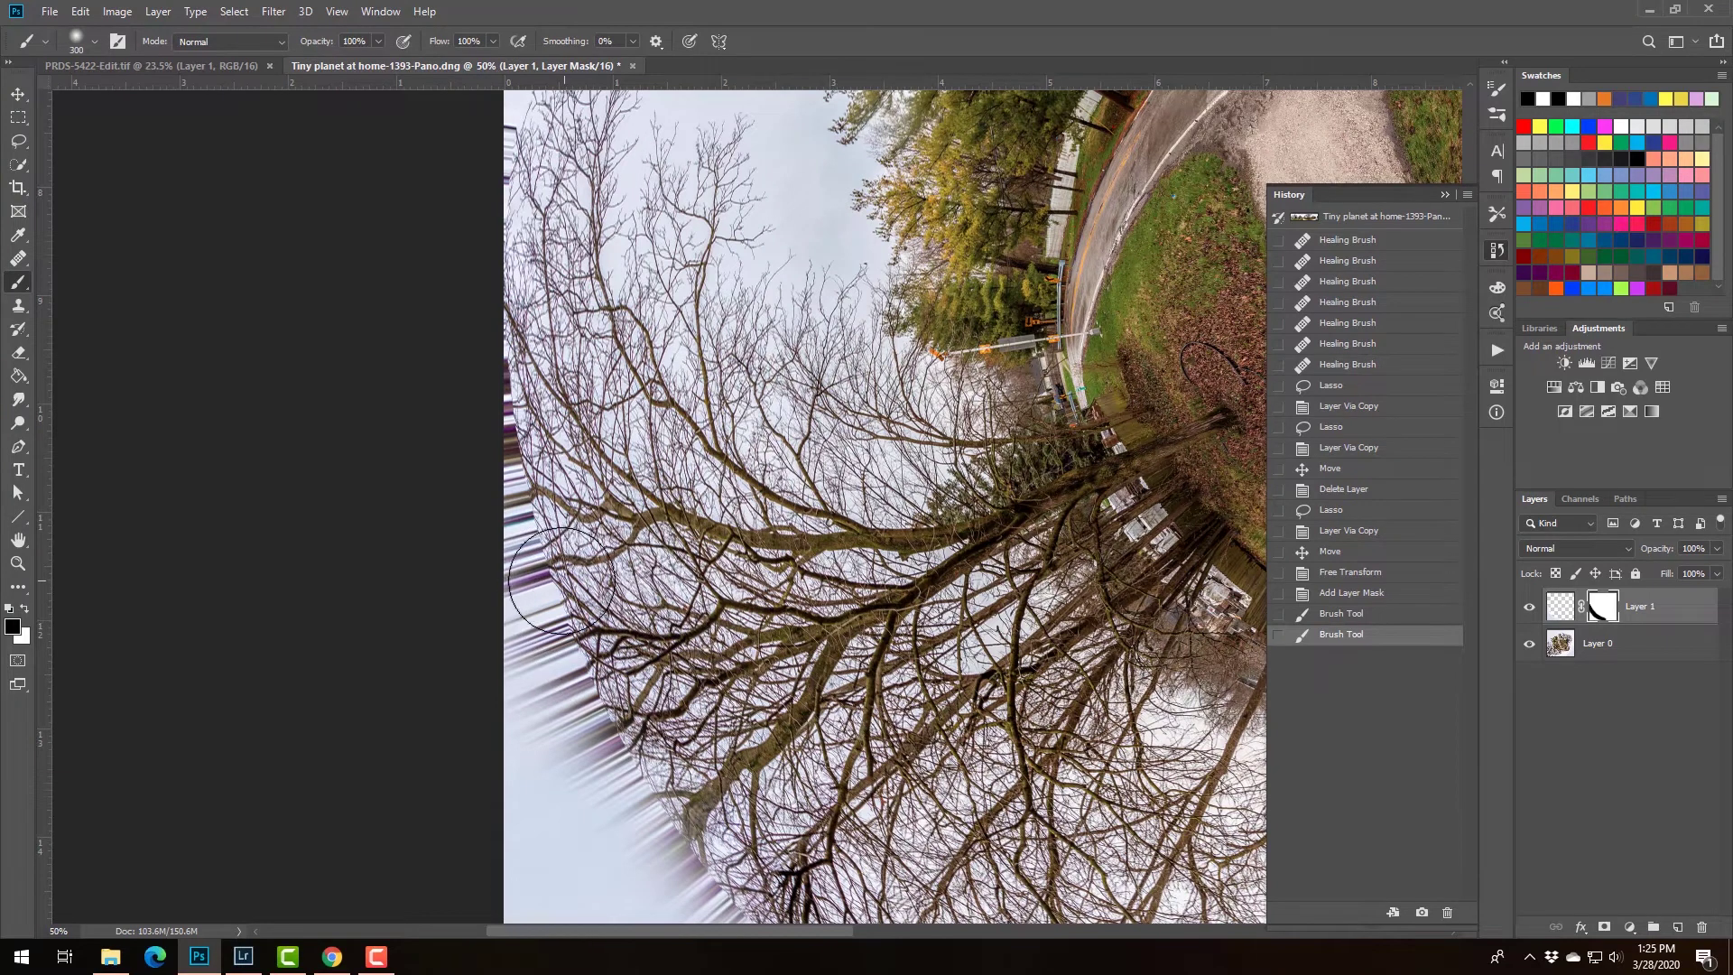
key("x")
key("bracketleft")
key("bracketleft")
key("bracketleft")
key("bracketleft")
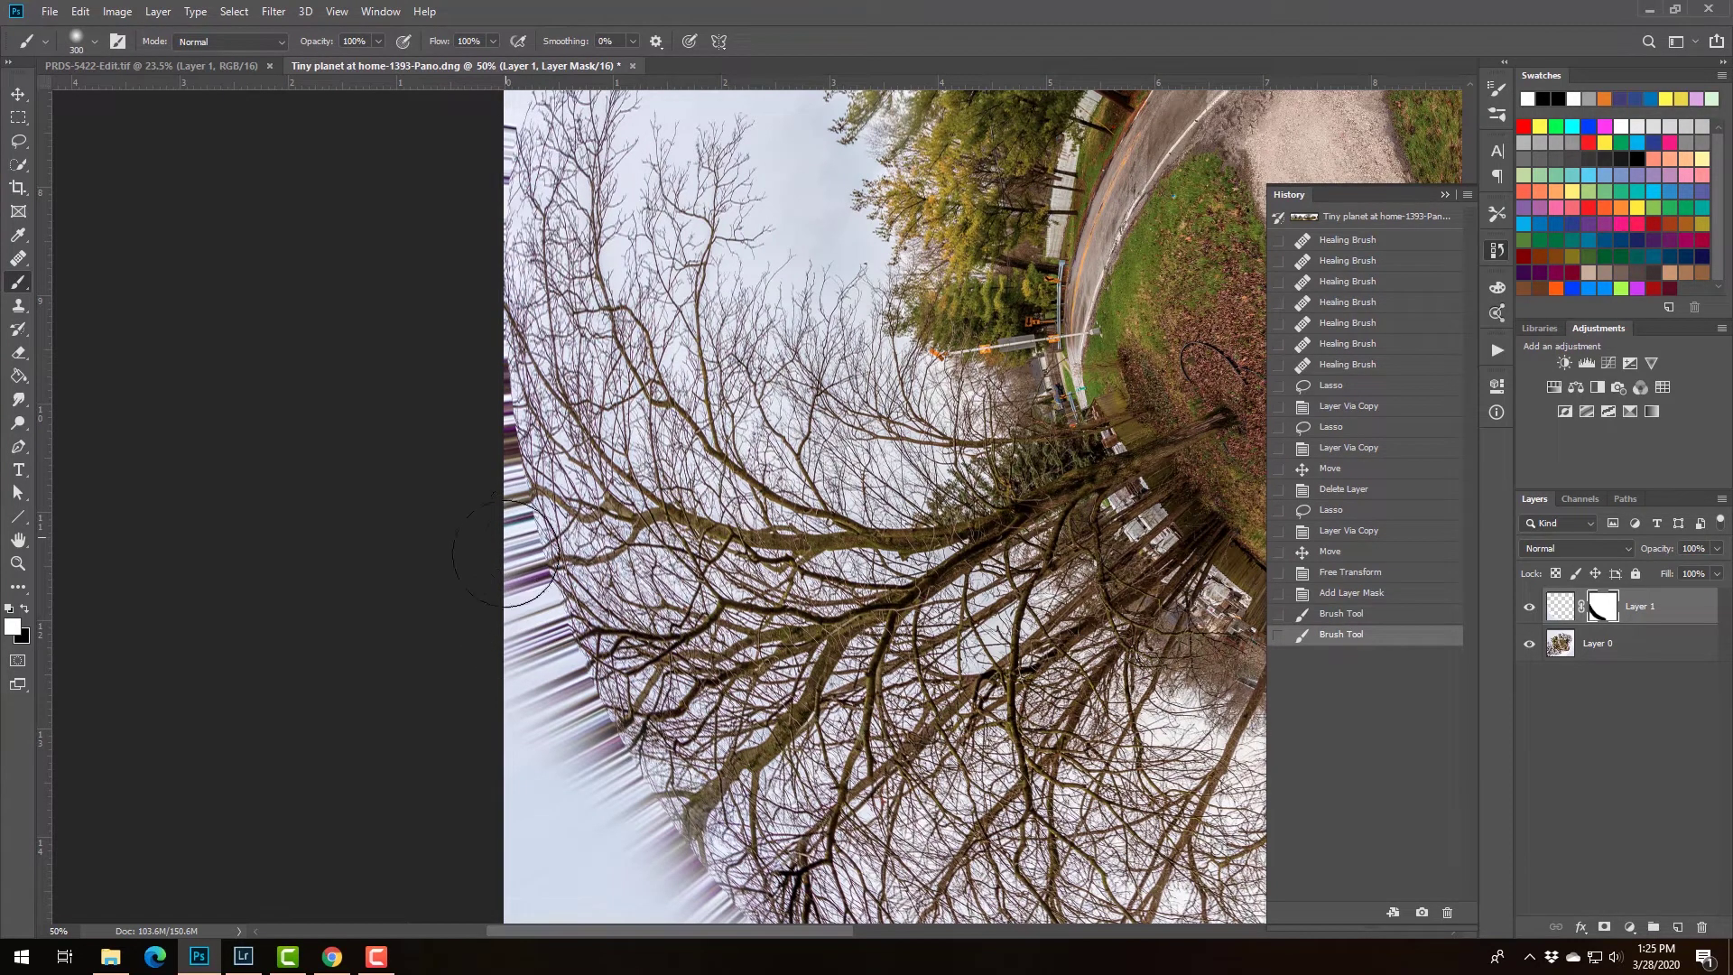
key("bracketleft")
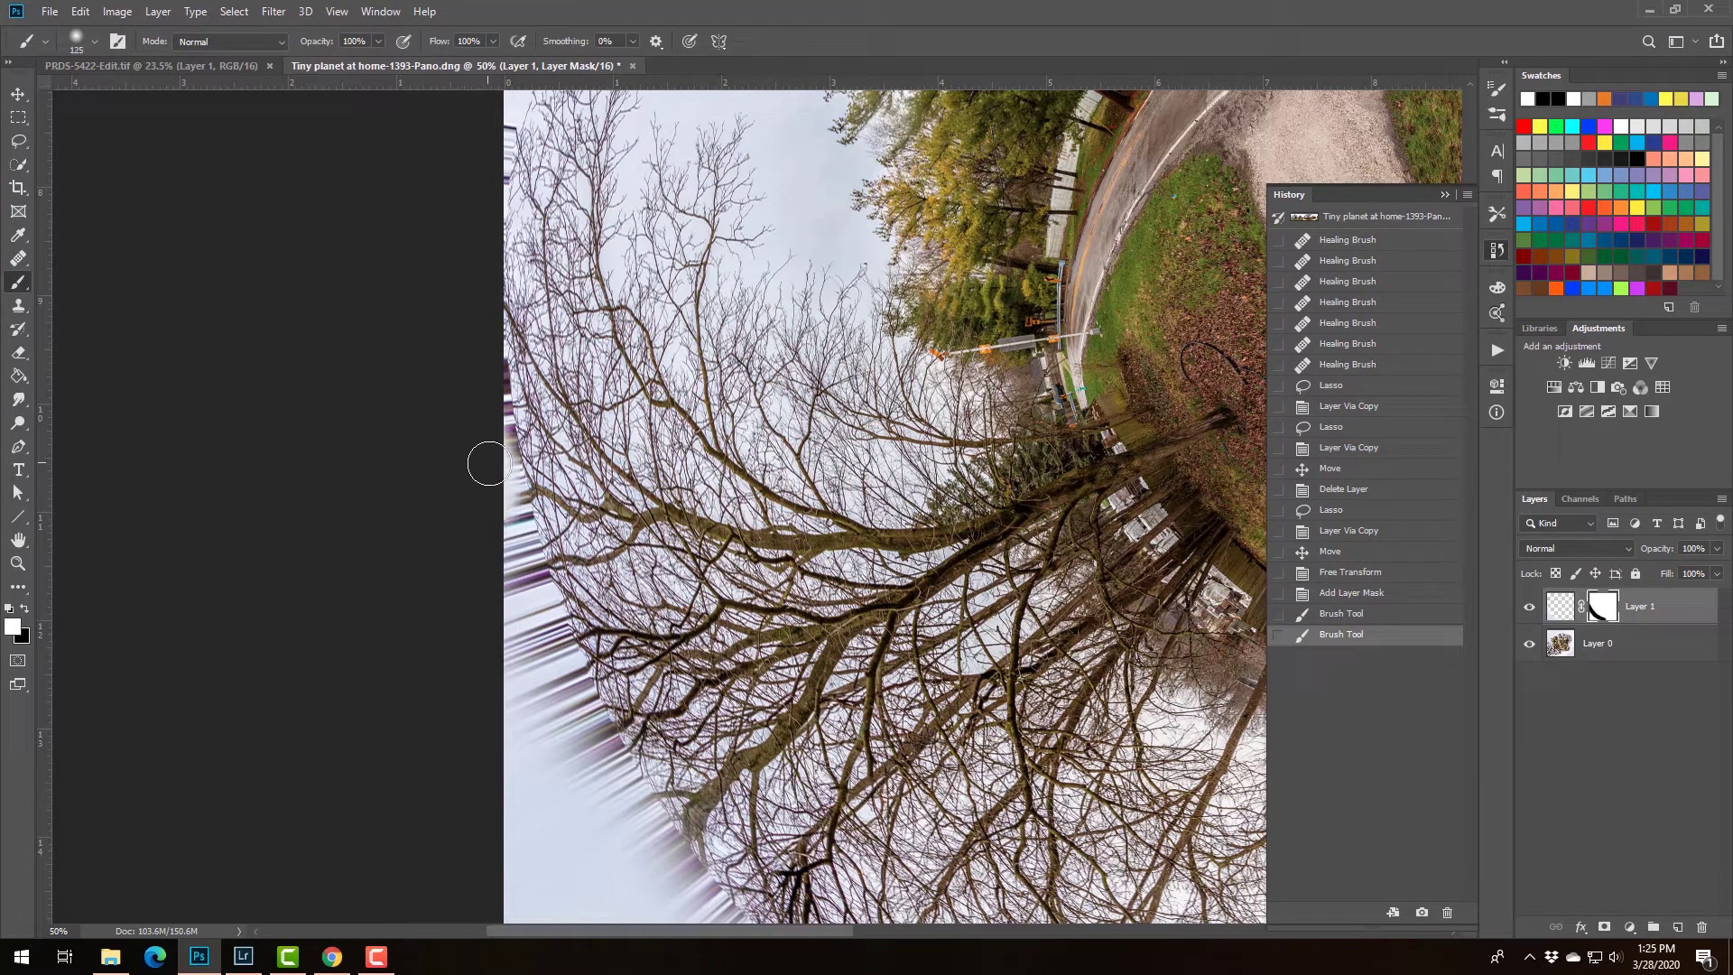
mouse_move(483, 394)
left_mouse_down()
mouse_move(546, 617)
mouse_move(525, 595)
mouse_move(544, 719)
left_mouse_up()
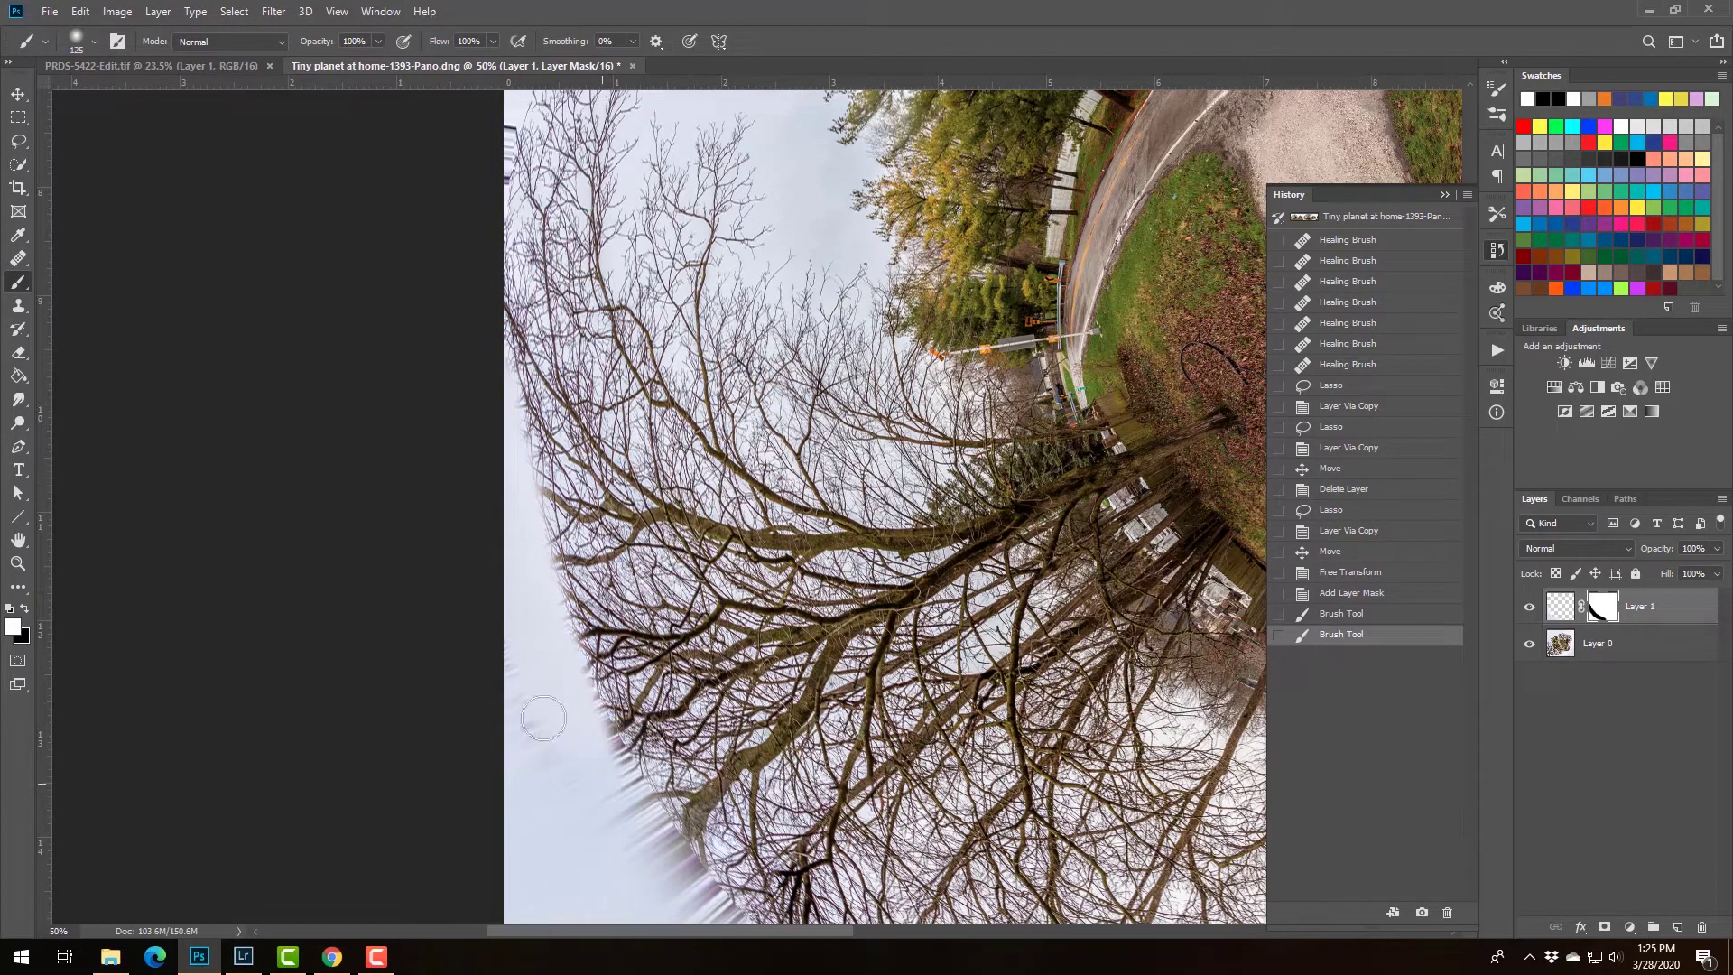
left_click_drag(611, 830, 556, 706)
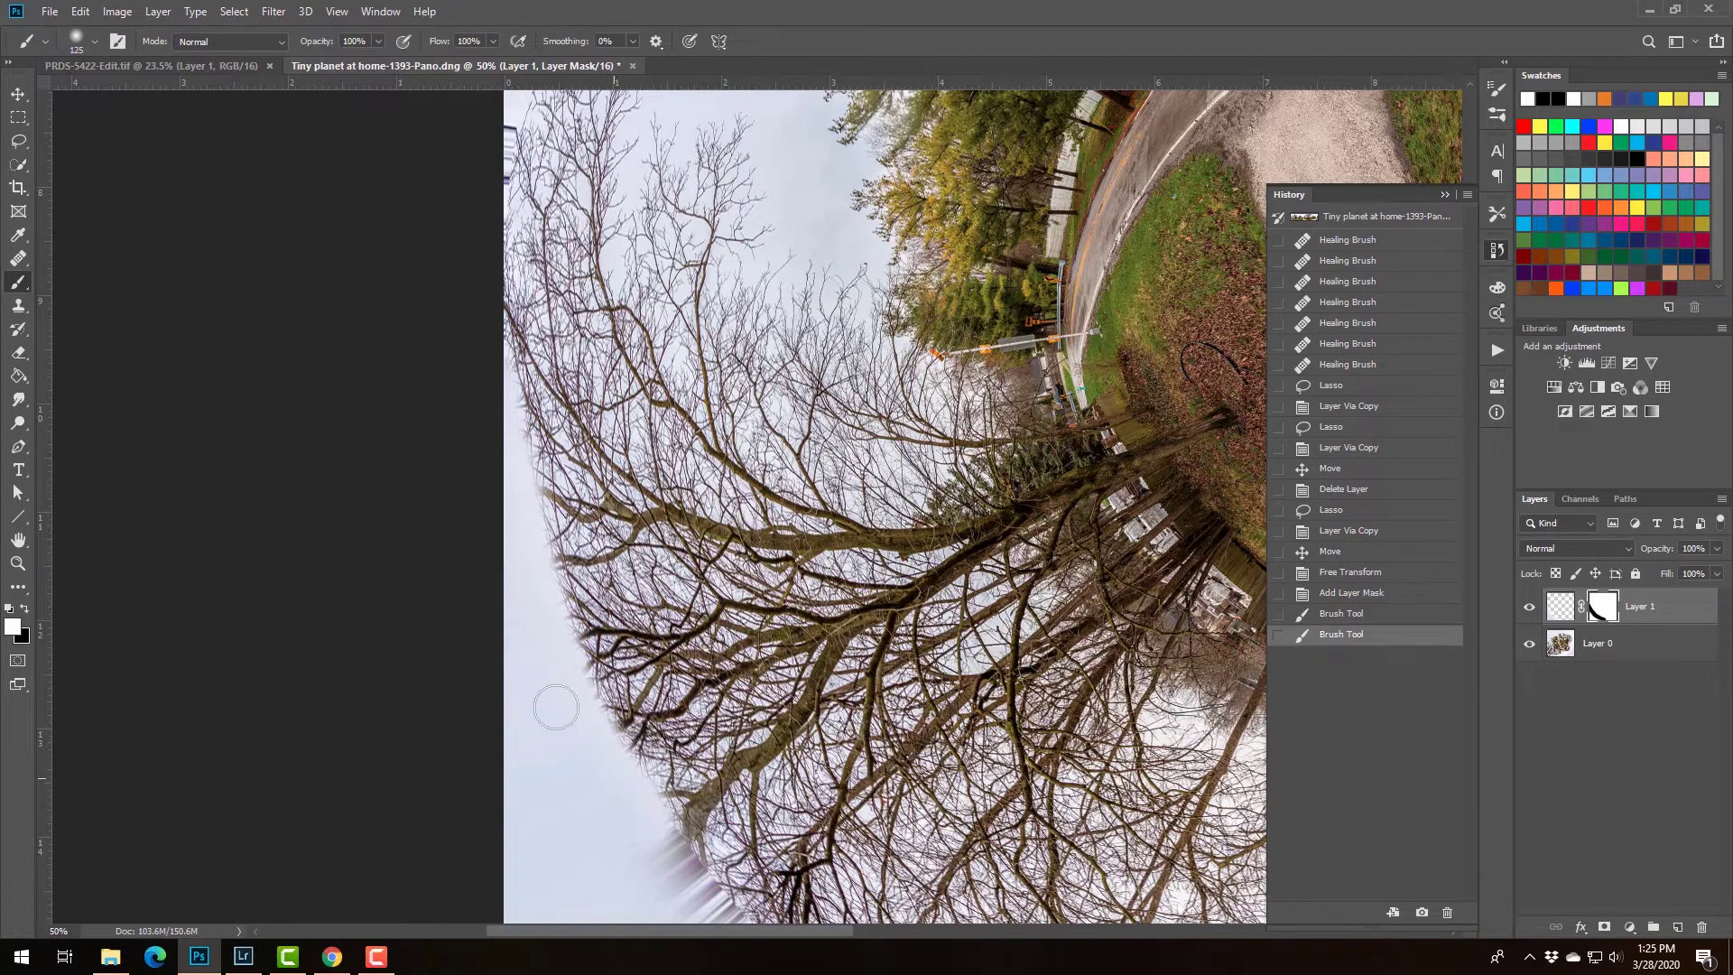
mouse_move(587, 843)
left_mouse_down()
mouse_move(439, 502)
mouse_move(667, 727)
mouse_move(608, 707)
mouse_move(591, 674)
mouse_move(680, 707)
mouse_move(664, 714)
mouse_move(739, 776)
mouse_move(701, 816)
mouse_move(766, 800)
mouse_move(783, 762)
left_mouse_up()
Paint black on the mask, enlarging the brush to 600, to remove smudged branches along the lower tree edge.
key("x")
key("x")
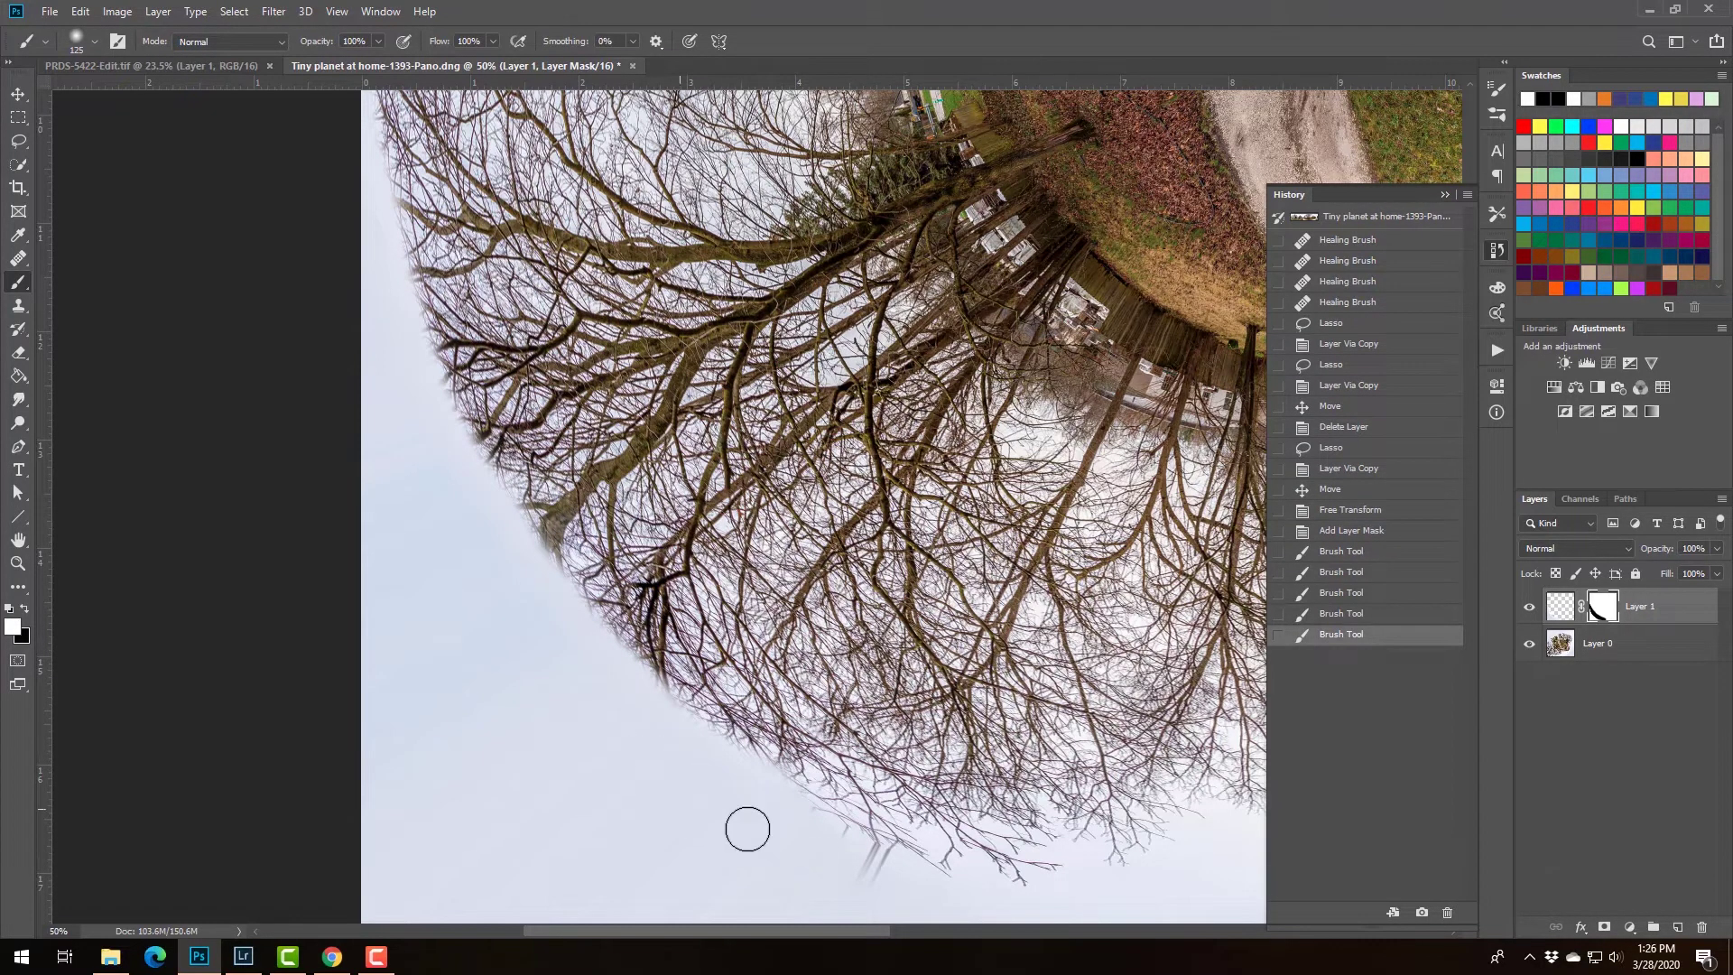
mouse_move(817, 843)
left_mouse_down()
mouse_move(920, 886)
mouse_move(922, 860)
mouse_move(727, 591)
left_mouse_up()
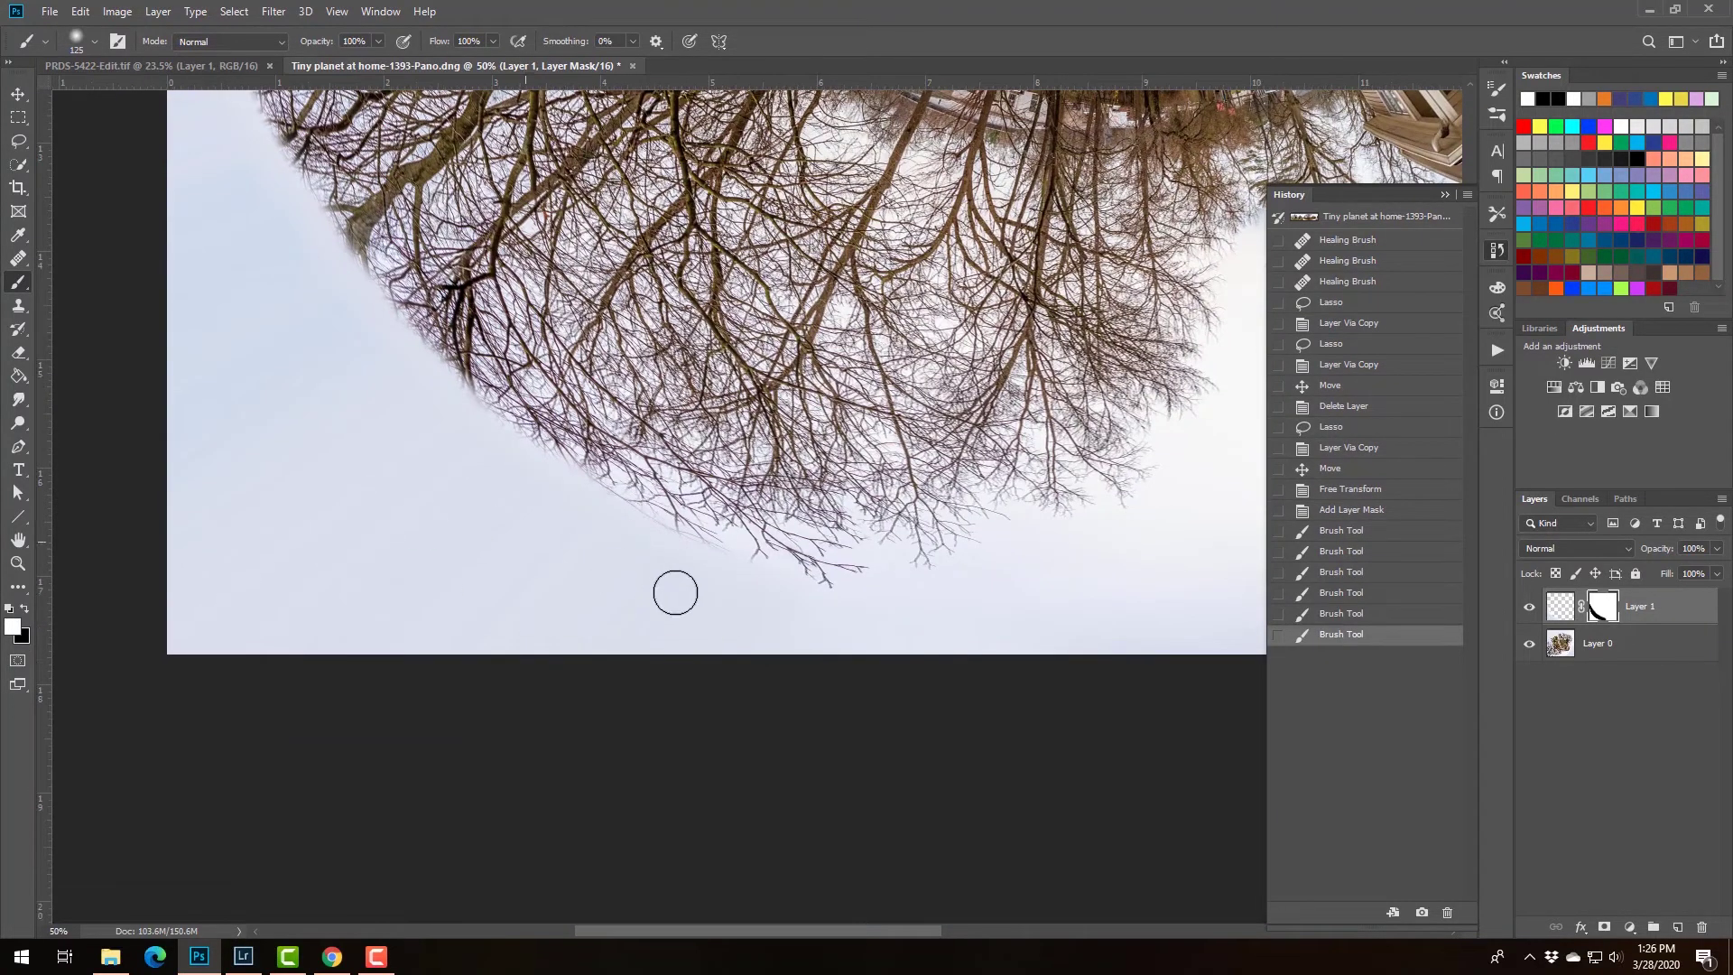
left_click_drag(473, 550, 460, 649)
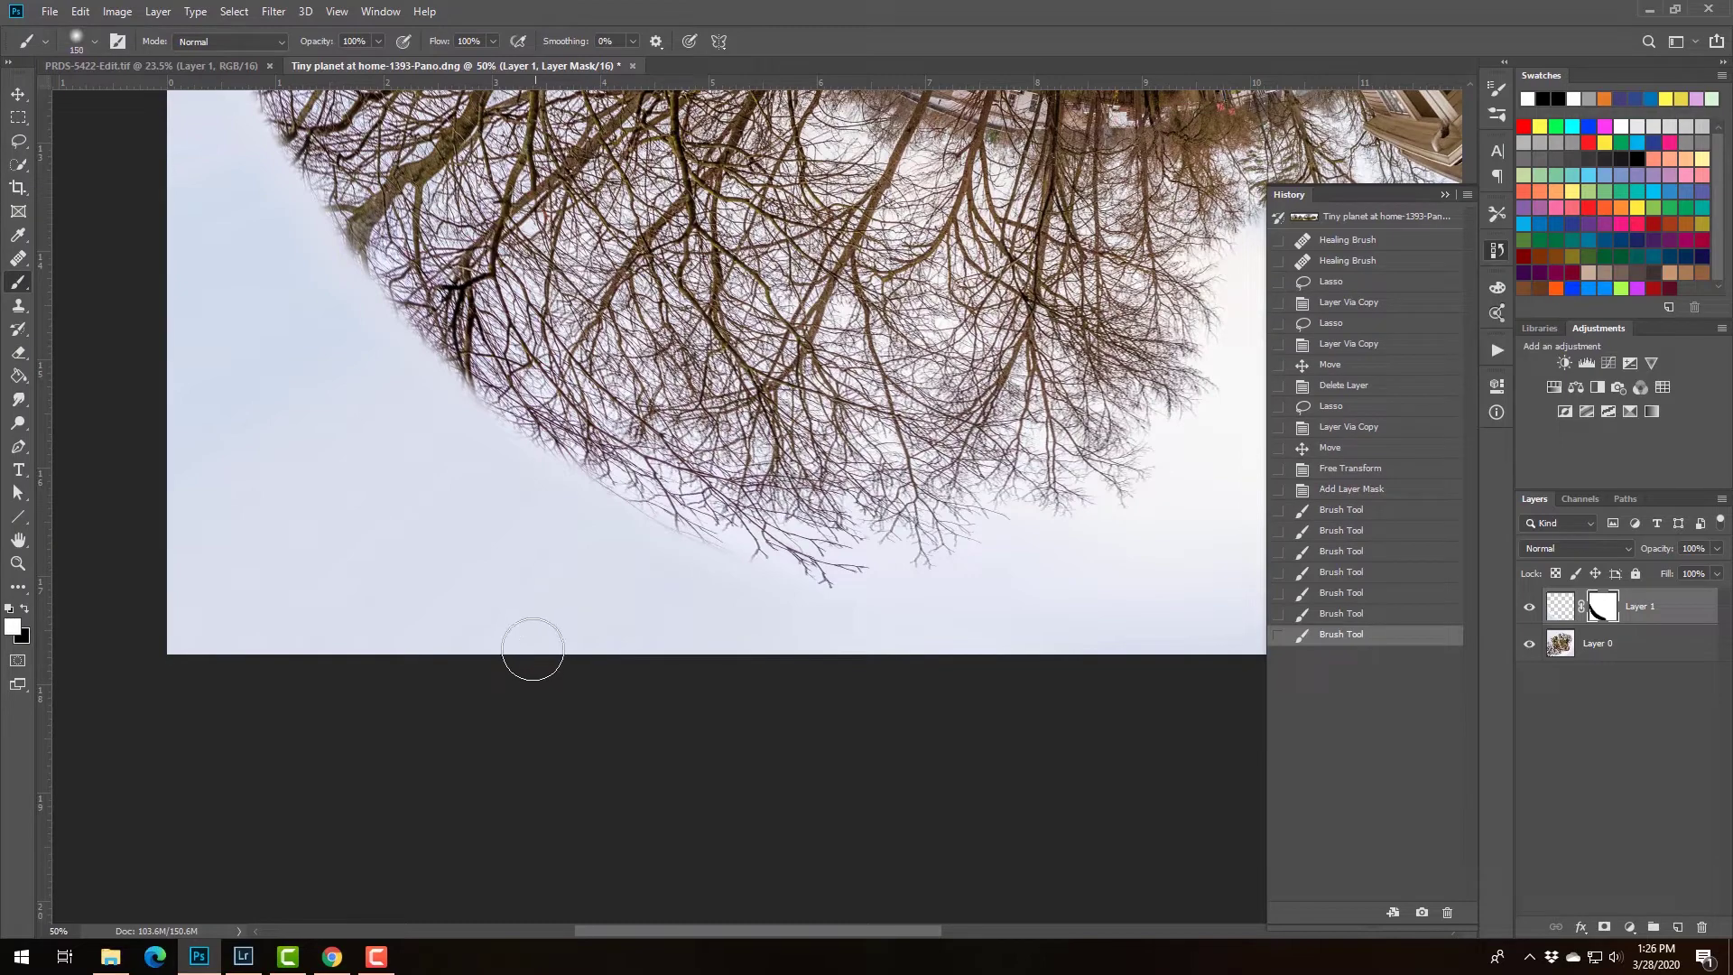
key("bracketright")
key("bracketright")
key("bracketright")
left_click_drag(286, 584, 194, 689)
mouse_move(262, 429)
left_mouse_down()
mouse_move(418, 736)
mouse_move(477, 720)
left_mouse_up()
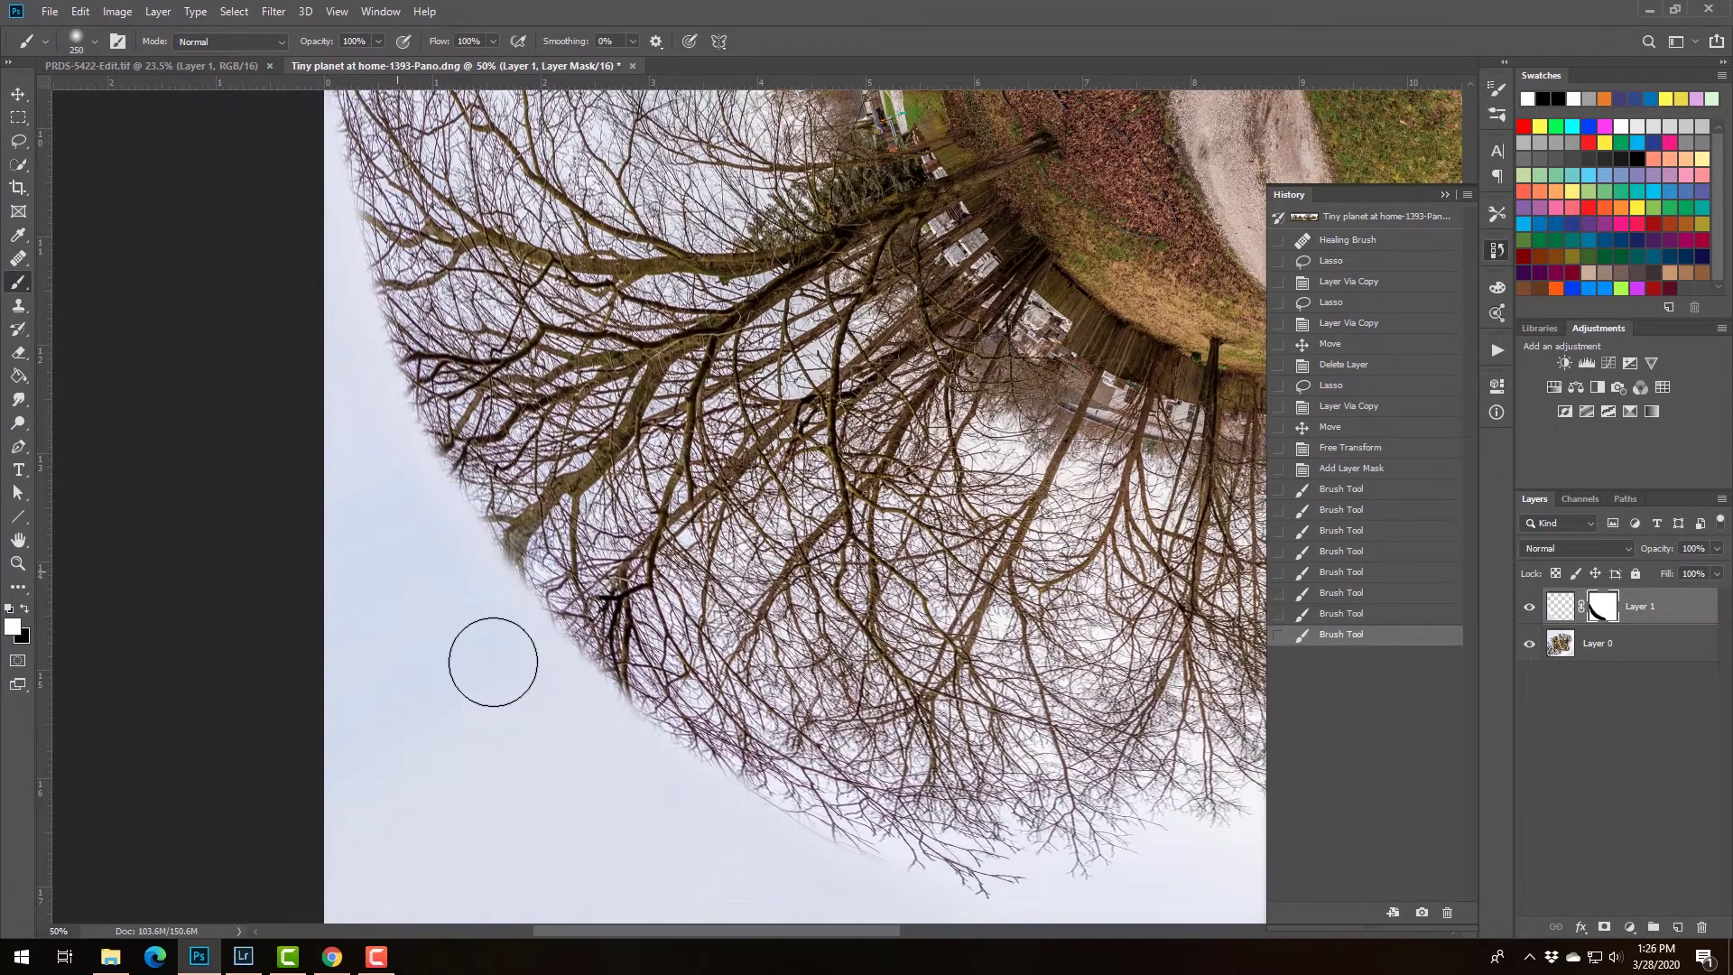
left_click_drag(445, 592, 406, 696)
key("bracketright")
key("bracketright")
key("bracketright")
key("bracketright")
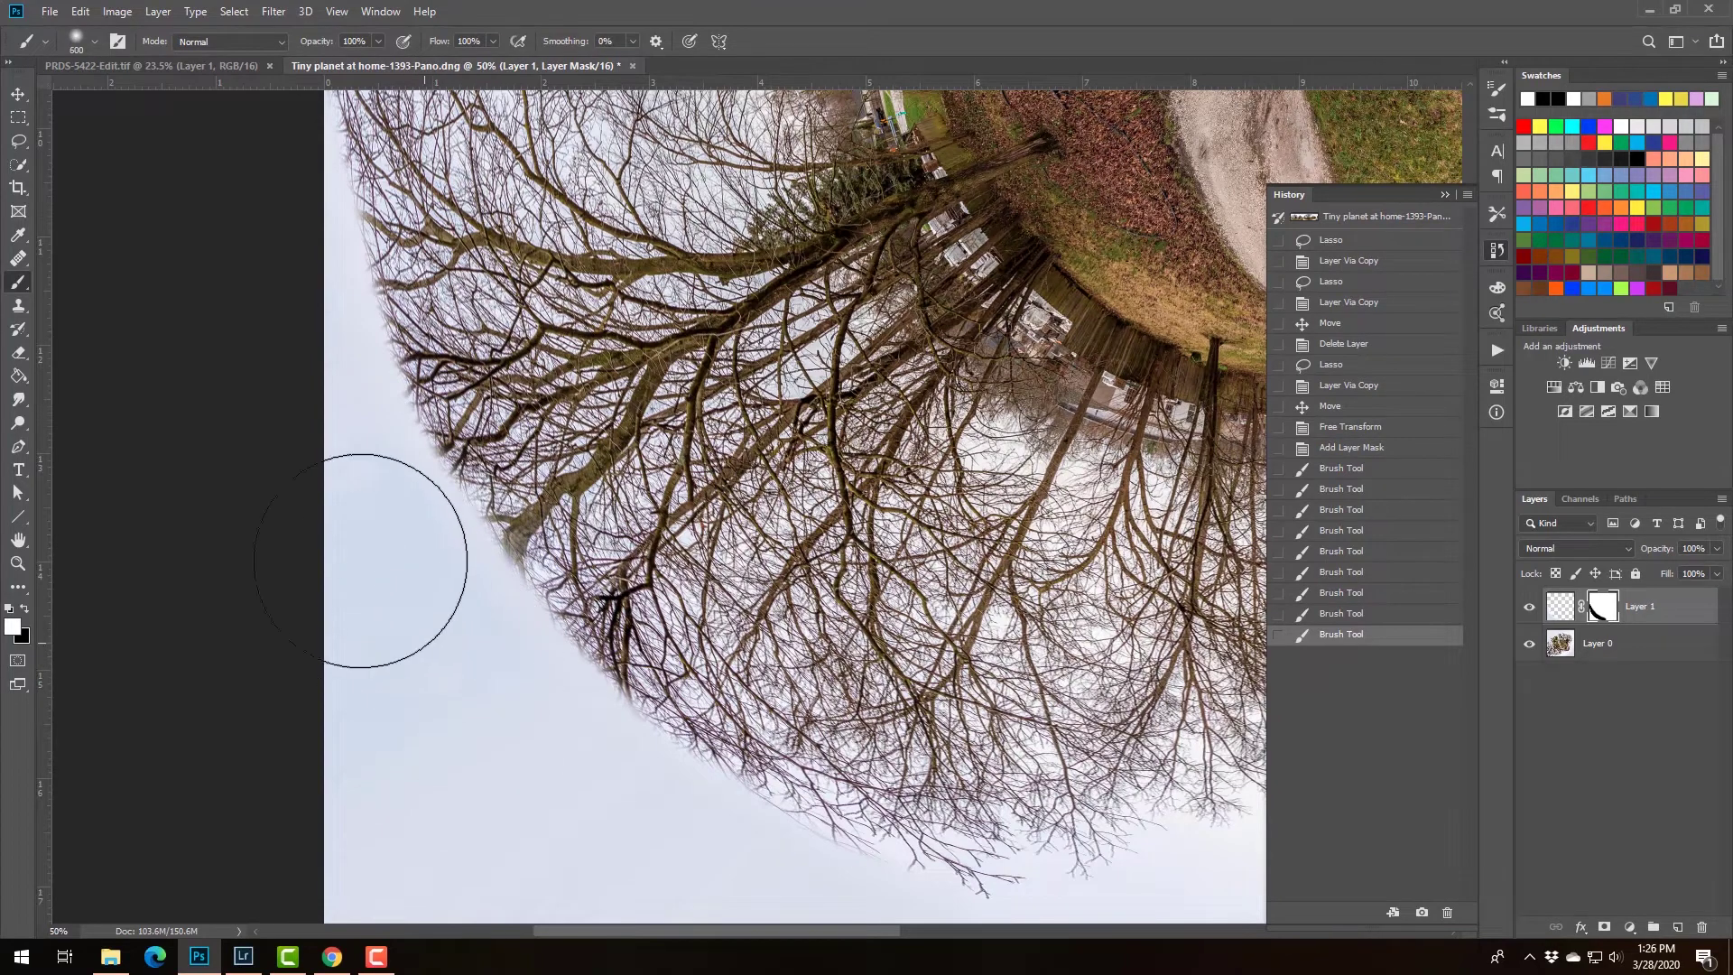
mouse_move(360, 560)
left_mouse_down()
mouse_move(307, 479)
mouse_move(488, 754)
mouse_move(573, 824)
left_mouse_up()
Keep softening the tree edges, fading branches up the planet's left side into the sky.
left_click(402, 690)
left_click_drag(445, 720, 234, 530)
mouse_move(364, 599)
left_mouse_down()
mouse_move(425, 658)
mouse_move(599, 708)
mouse_move(663, 761)
mouse_move(634, 735)
left_mouse_up()
left_click_drag(328, 650, 410, 743)
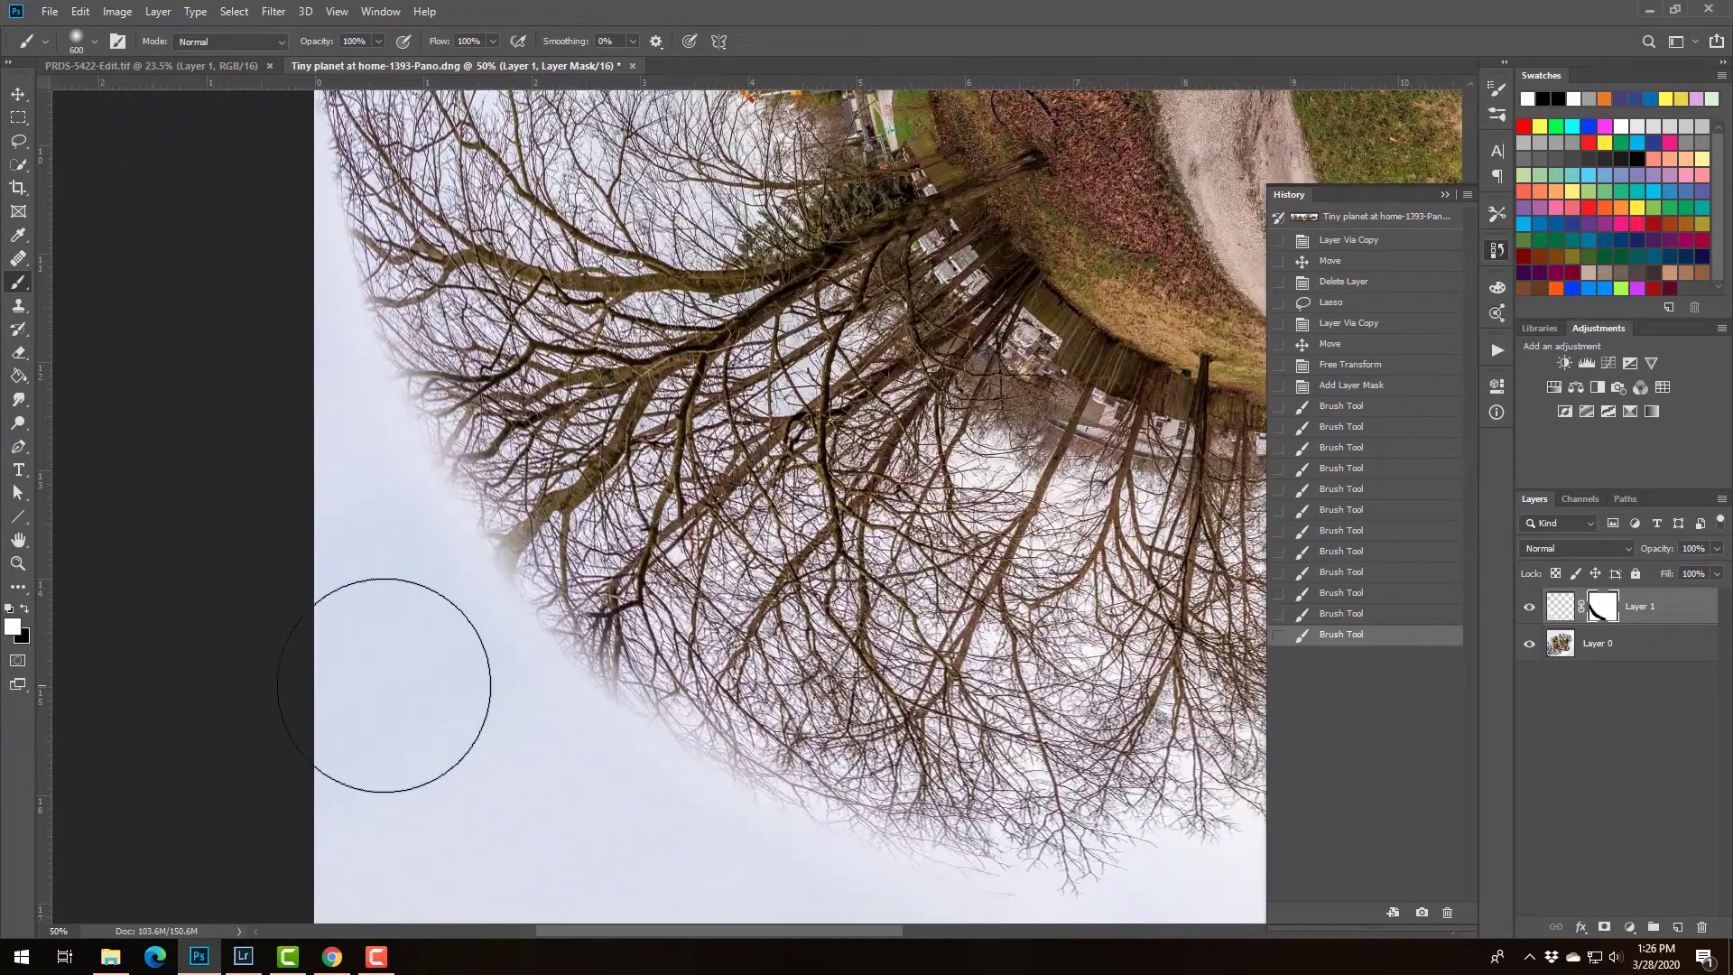
mouse_move(384, 686)
left_mouse_down()
mouse_move(310, 581)
mouse_move(240, 360)
mouse_move(193, 298)
mouse_move(310, 457)
left_mouse_up()
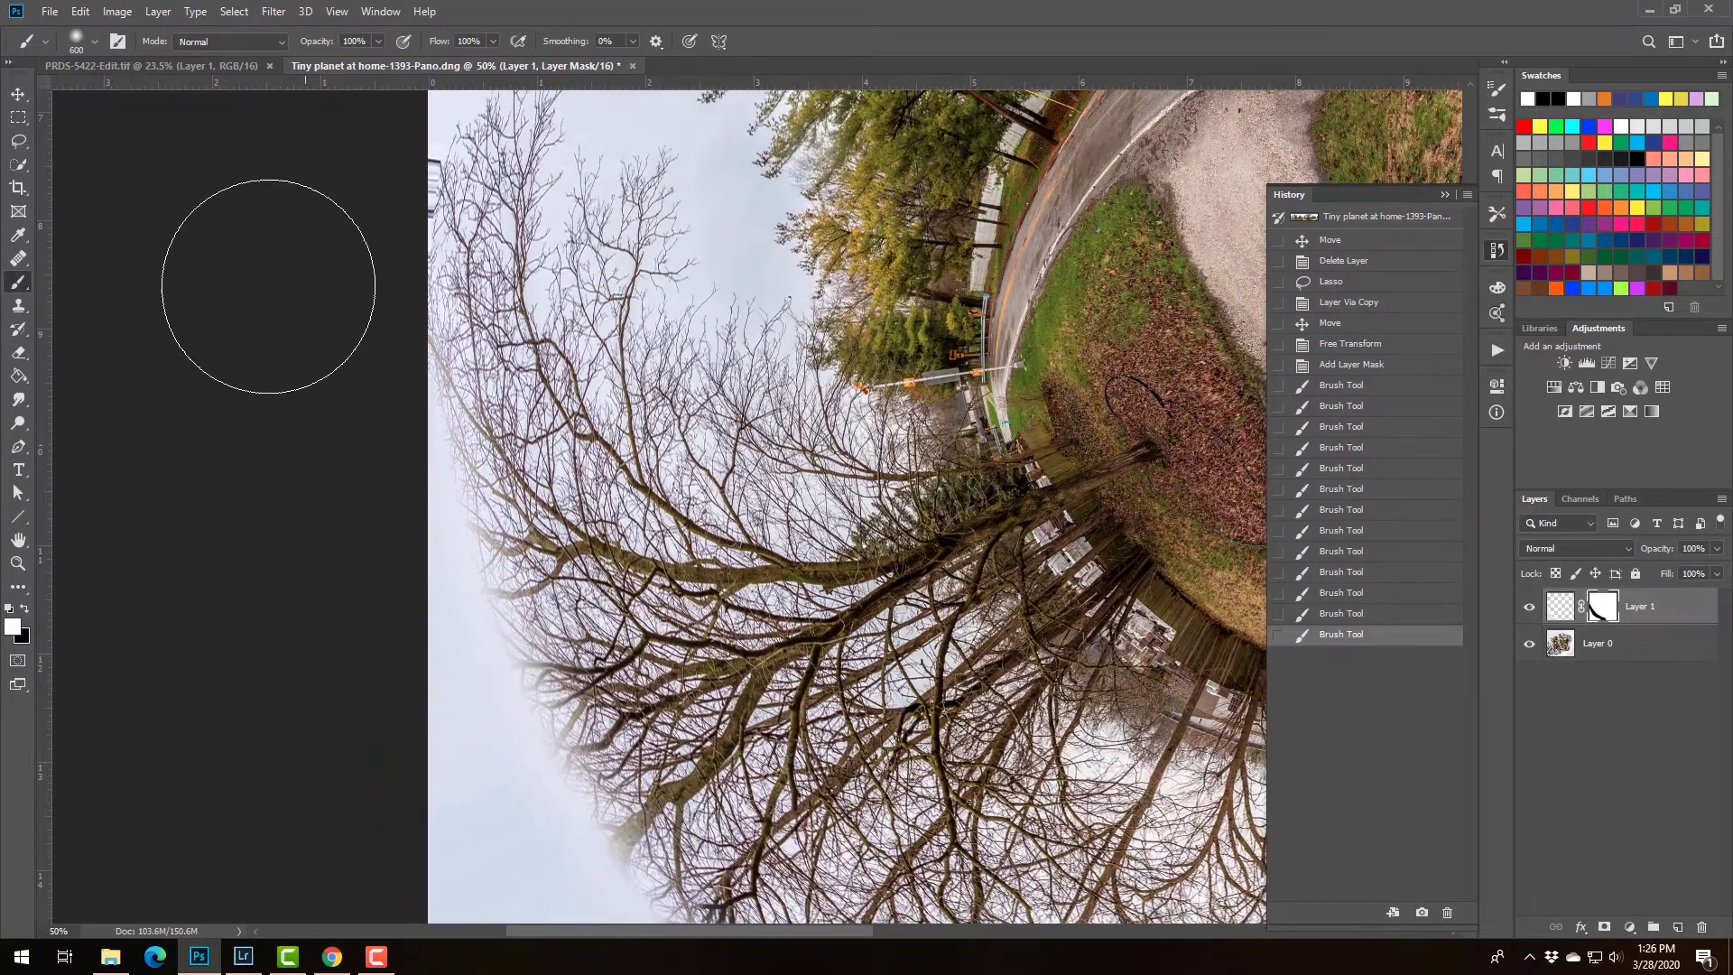
mouse_move(268, 286)
left_mouse_down()
mouse_move(334, 553)
mouse_move(445, 855)
mouse_move(244, 437)
left_mouse_up()
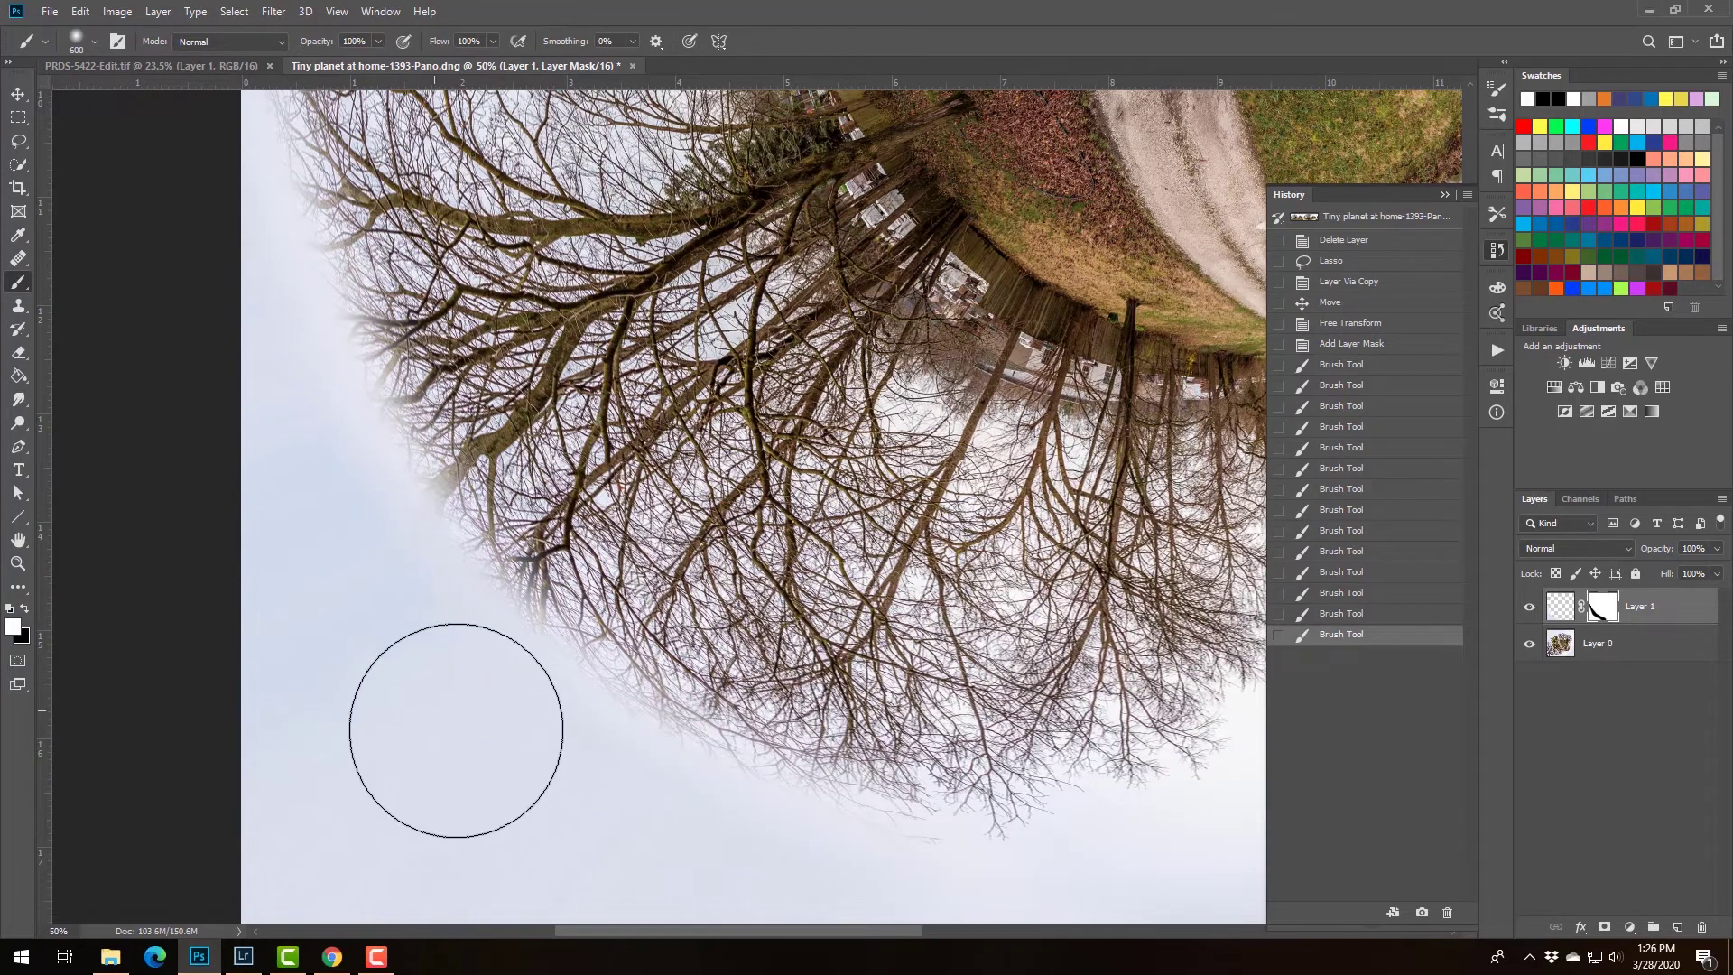
mouse_move(456, 729)
left_mouse_down()
mouse_move(340, 599)
mouse_move(526, 774)
mouse_move(587, 780)
left_mouse_up()
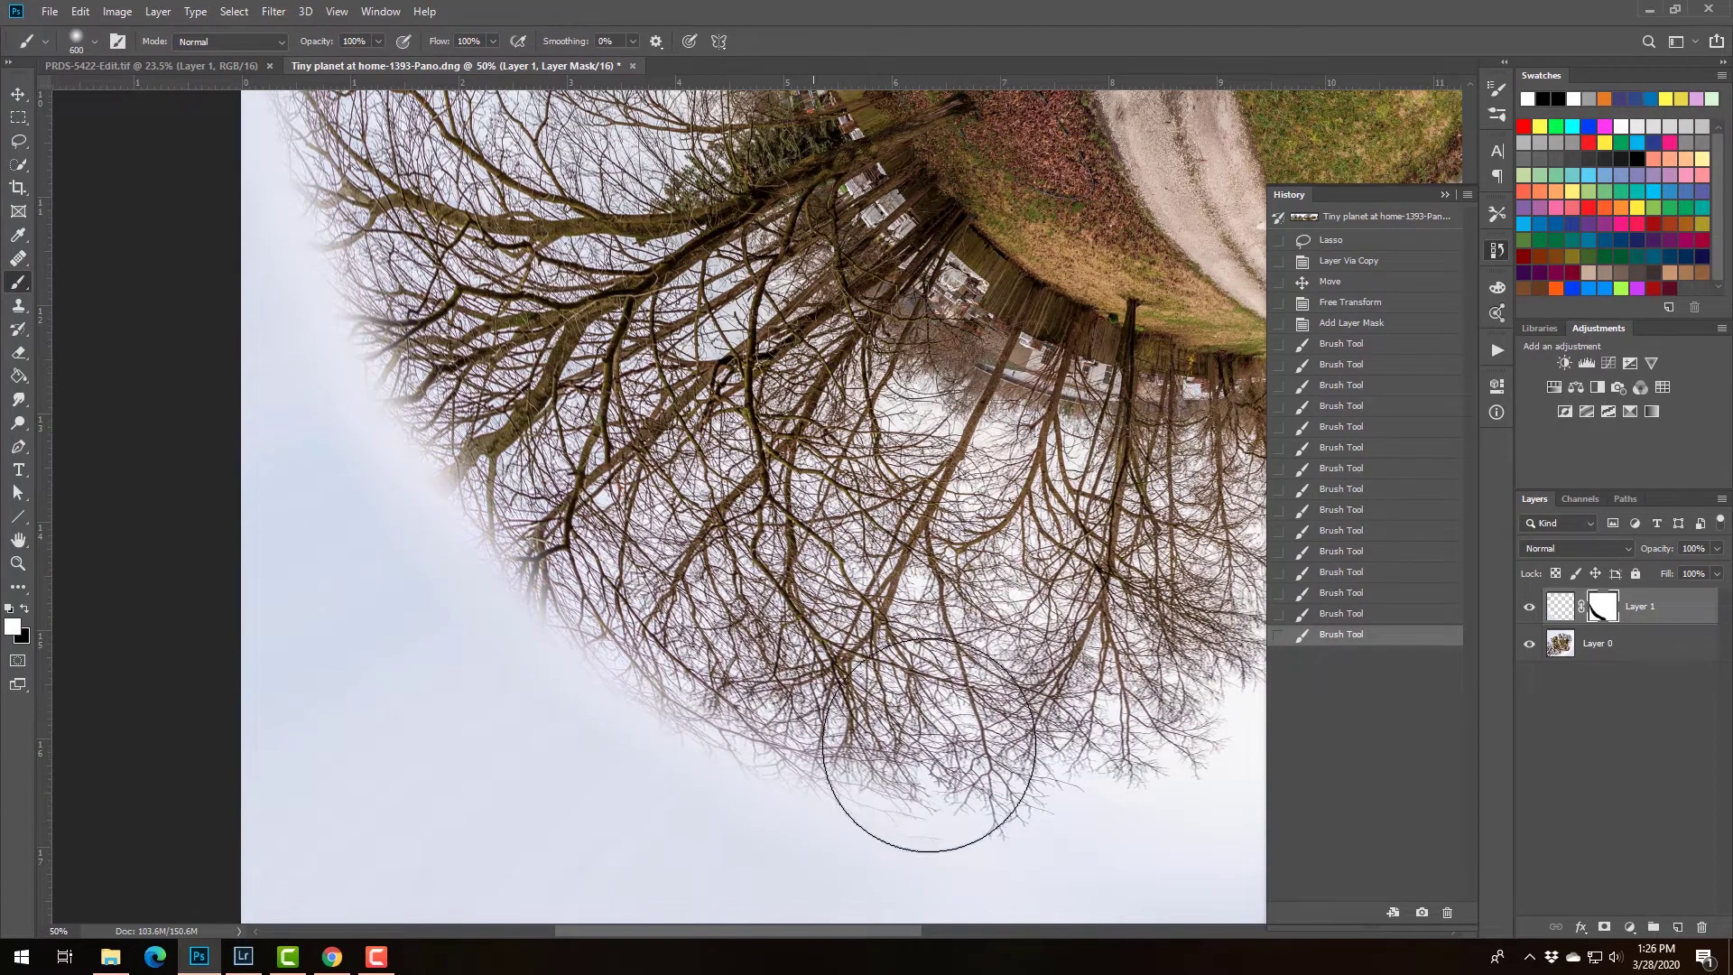
Close the History panel, lighten the path, and zoom in on the planet's pinched centre.
left_click(1444, 194)
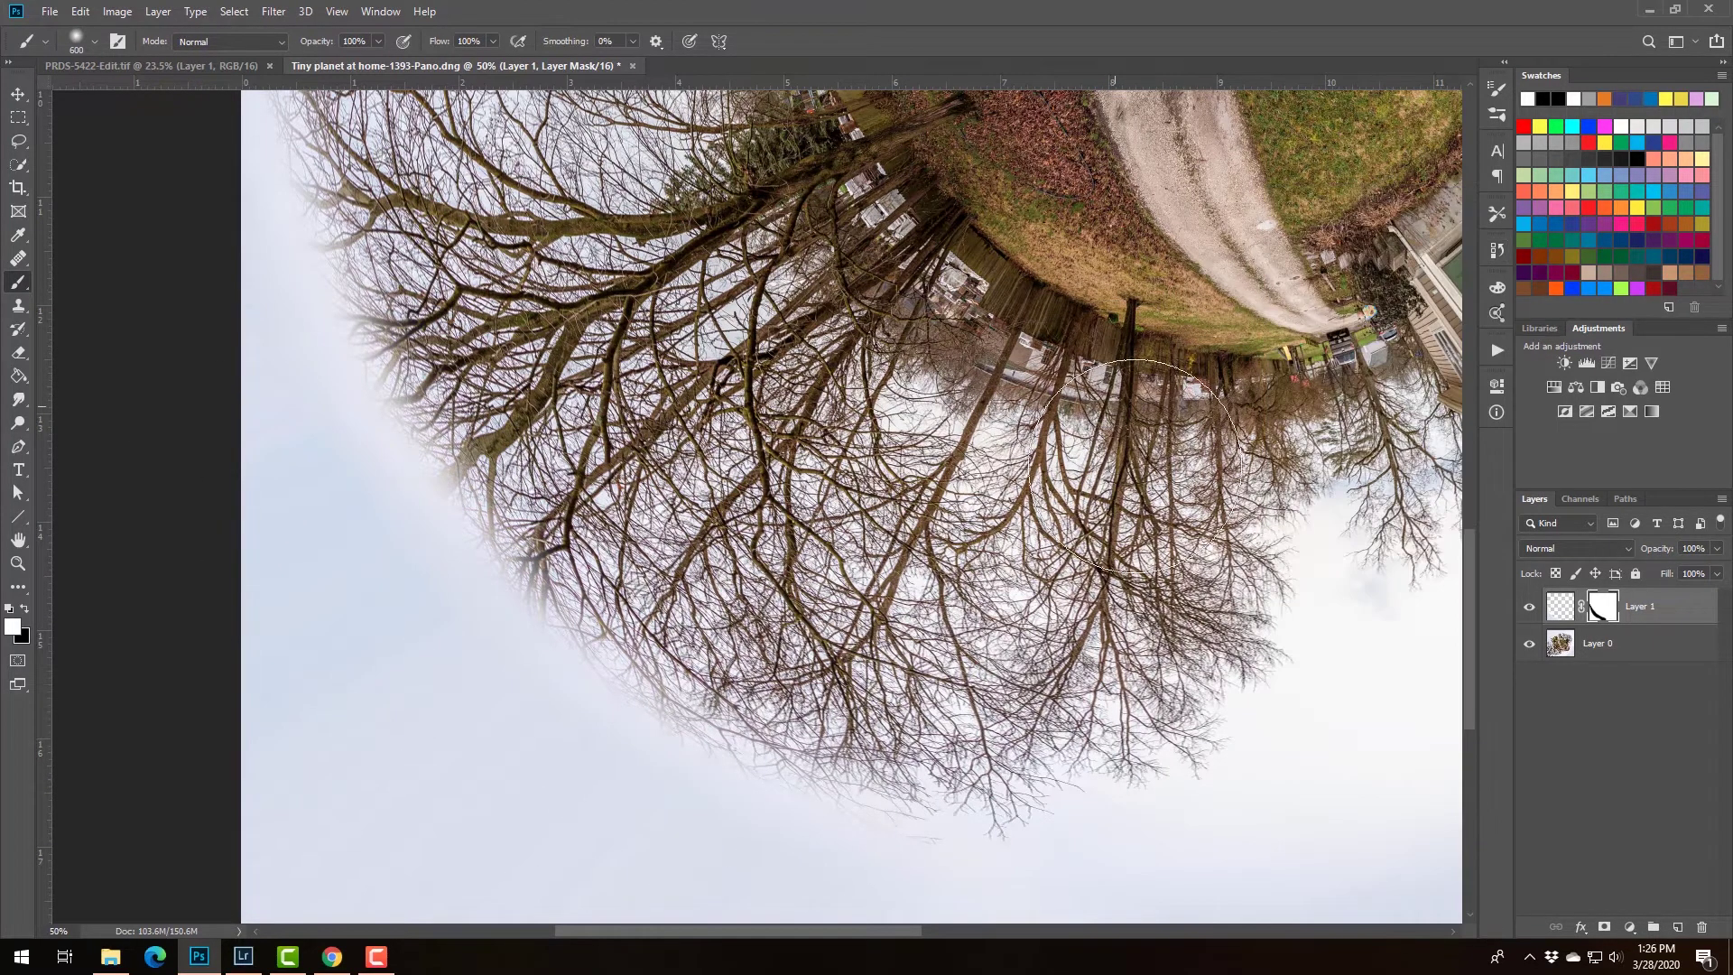
key("ctrl+0")
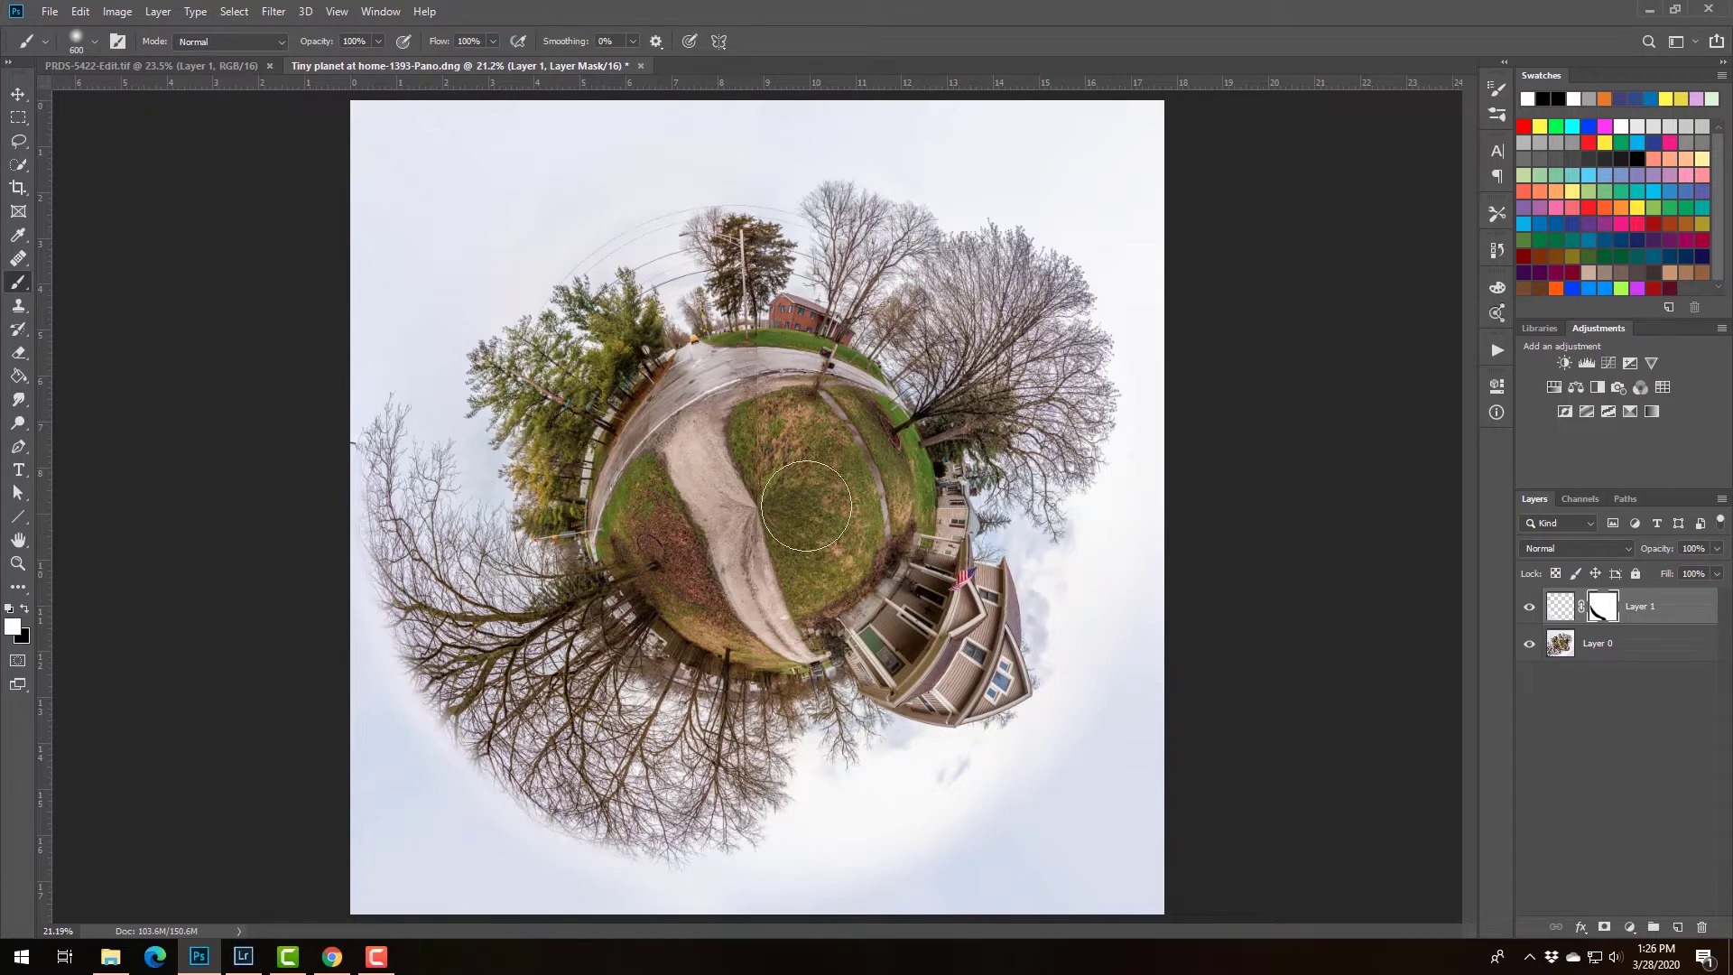
left_click_drag(772, 610, 763, 585)
left_click(18, 563)
left_click_drag(776, 506, 774, 505)
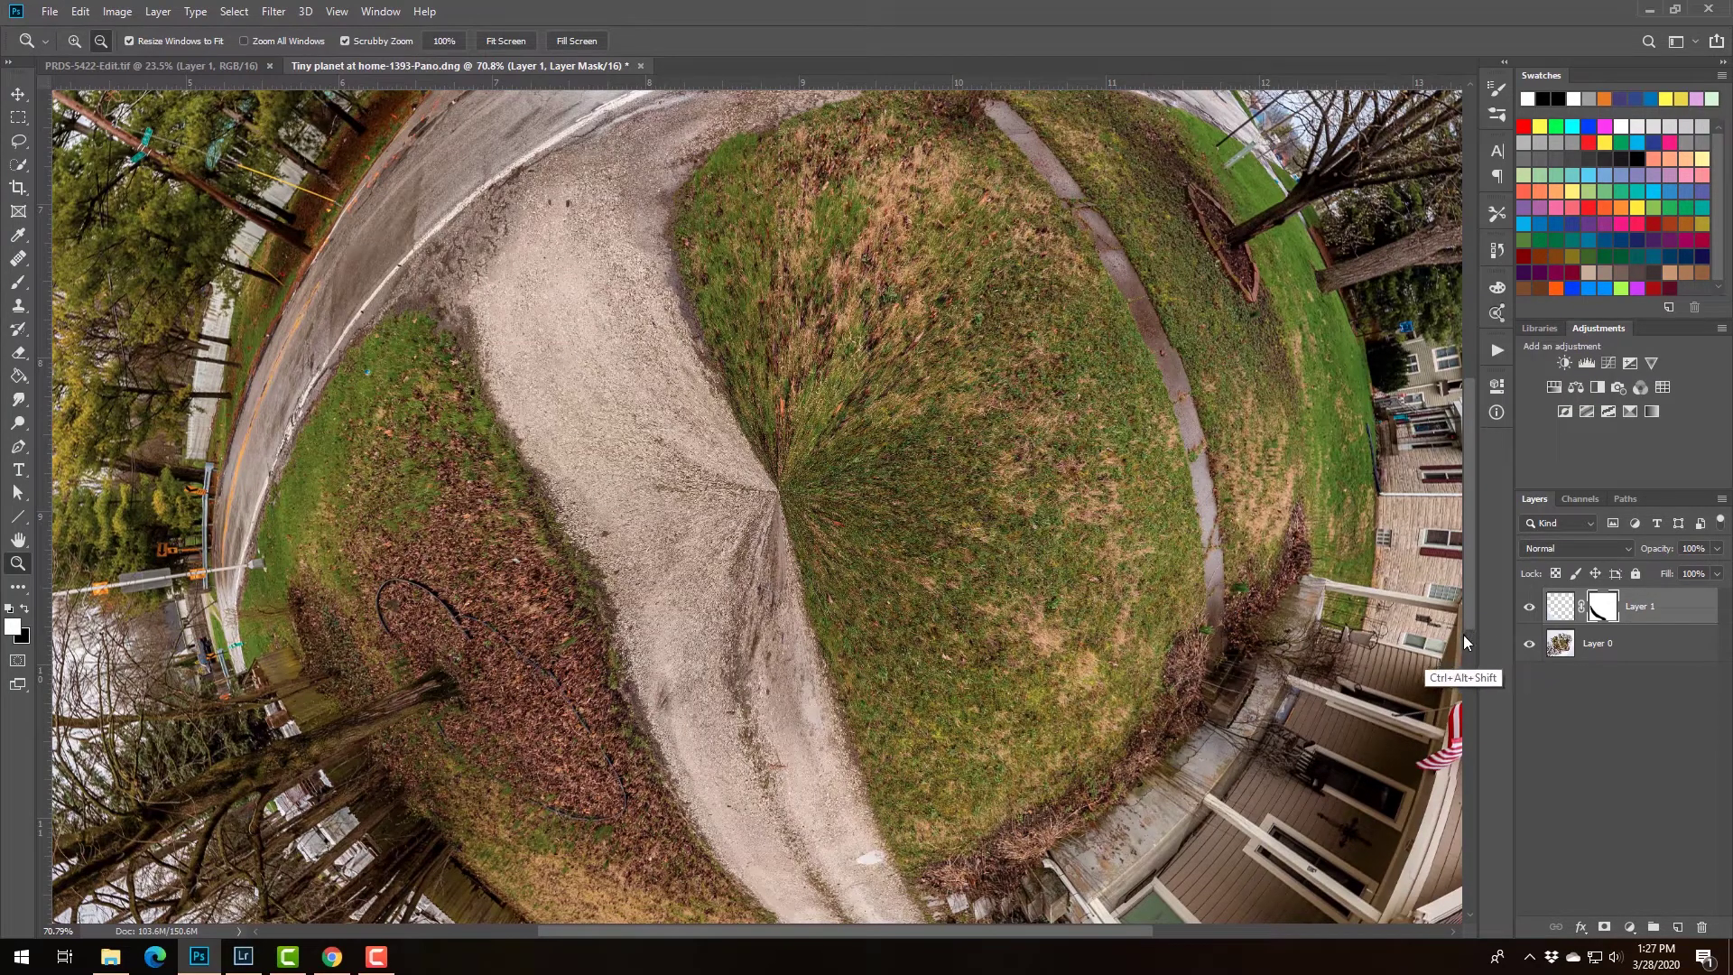
Stamp the visible layers into a new Layer 2 and bring up Liquify.
key("ctrl+shift+alt+e")
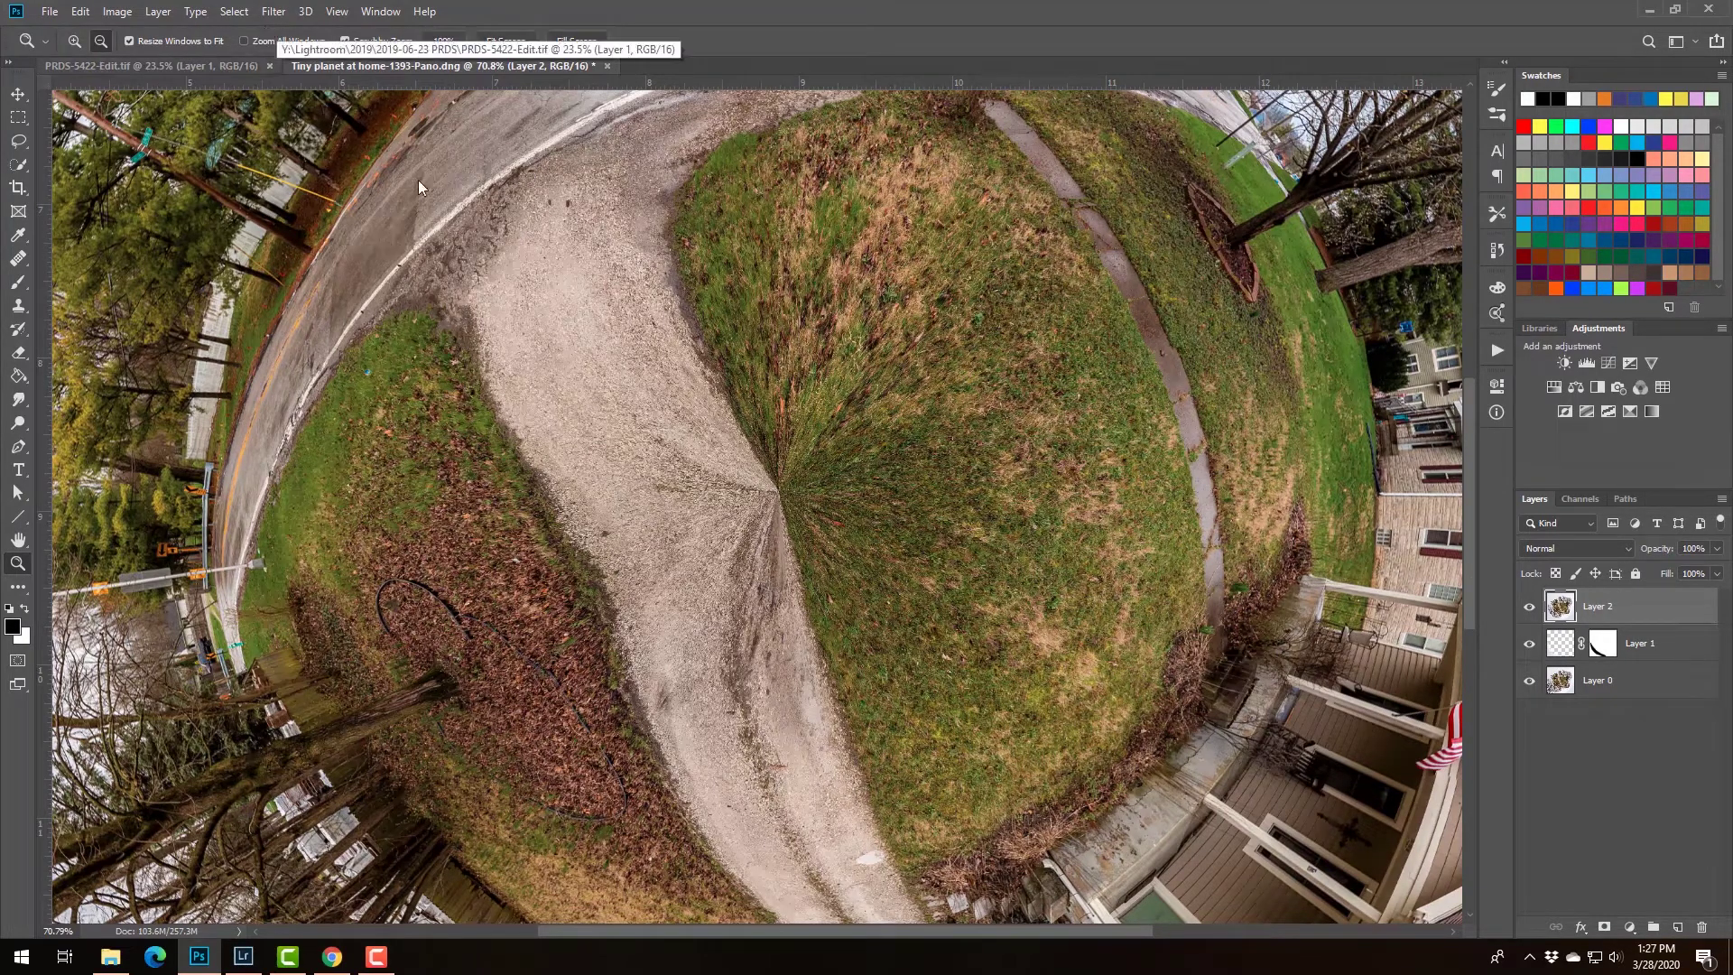
left_click(273, 12)
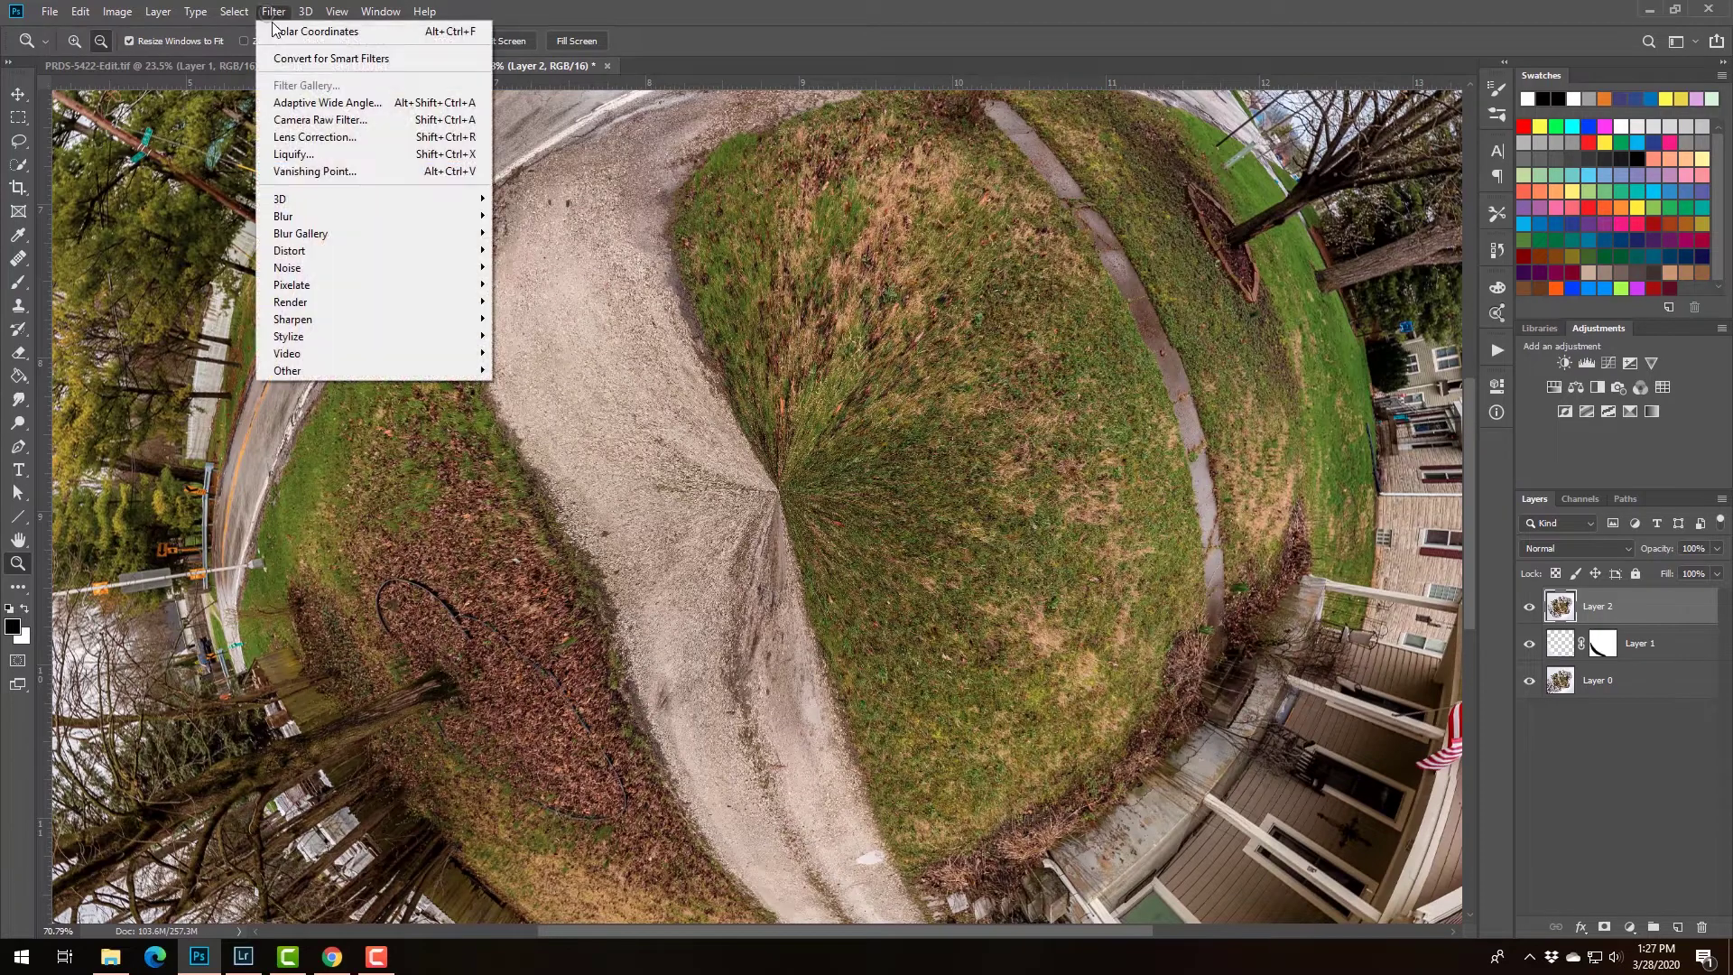
left_click(294, 155)
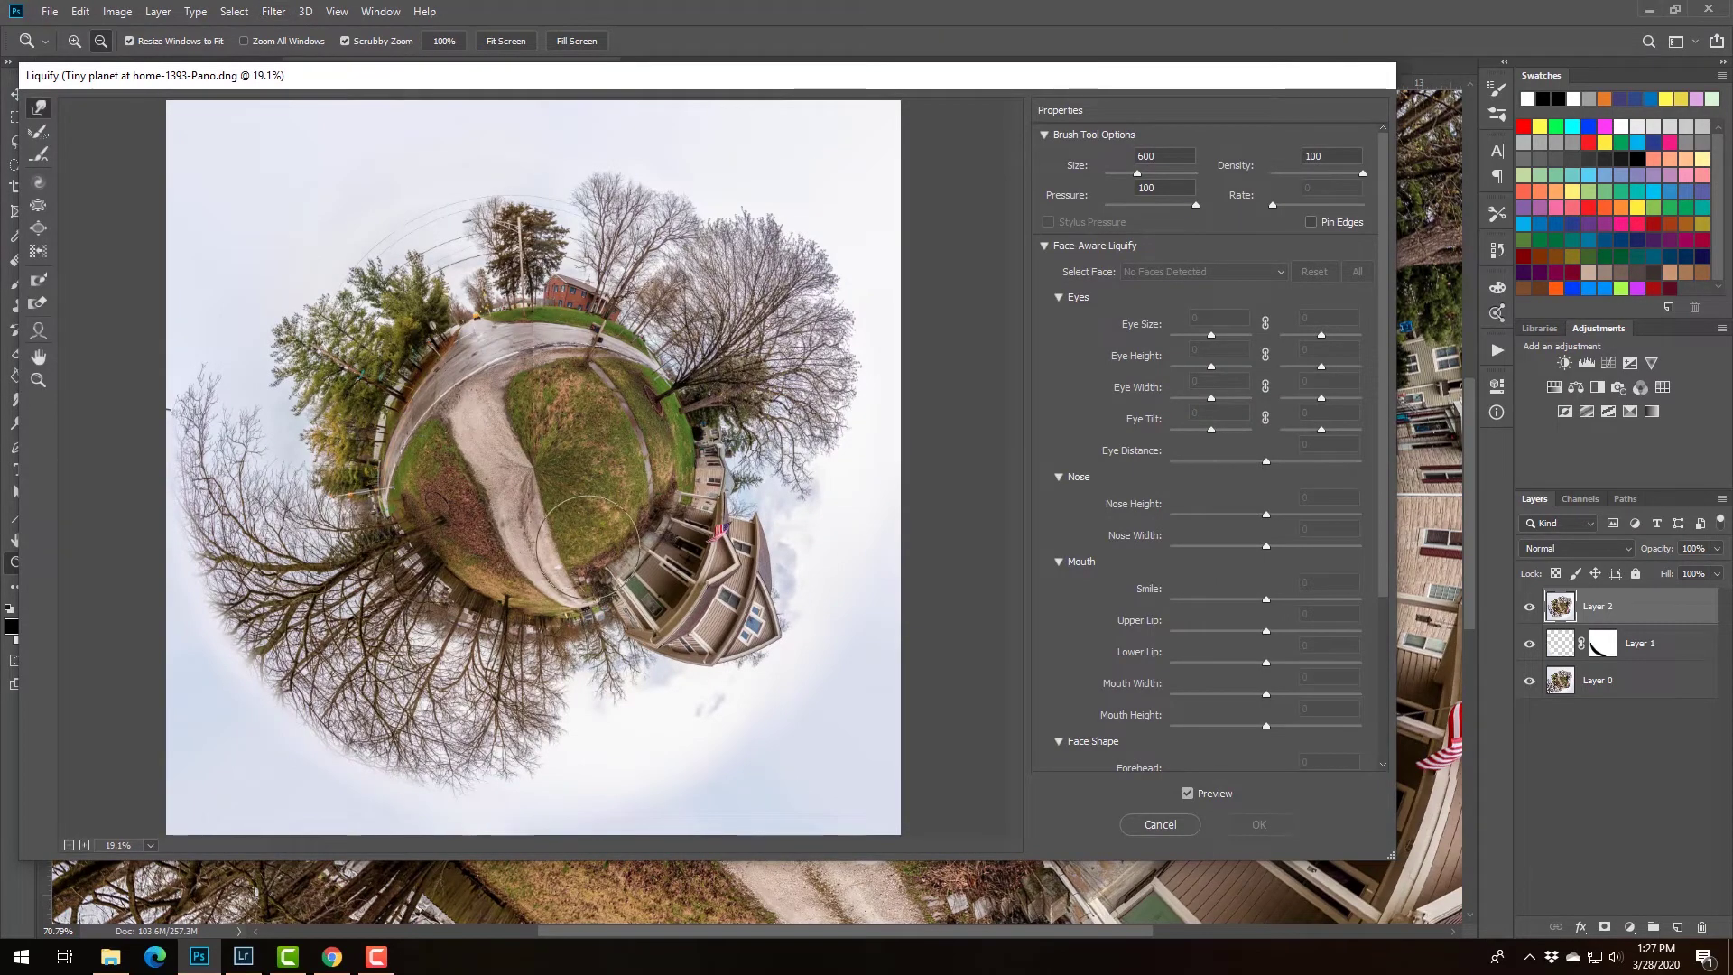
key("alt")
scroll(532, 465, "up", 4)
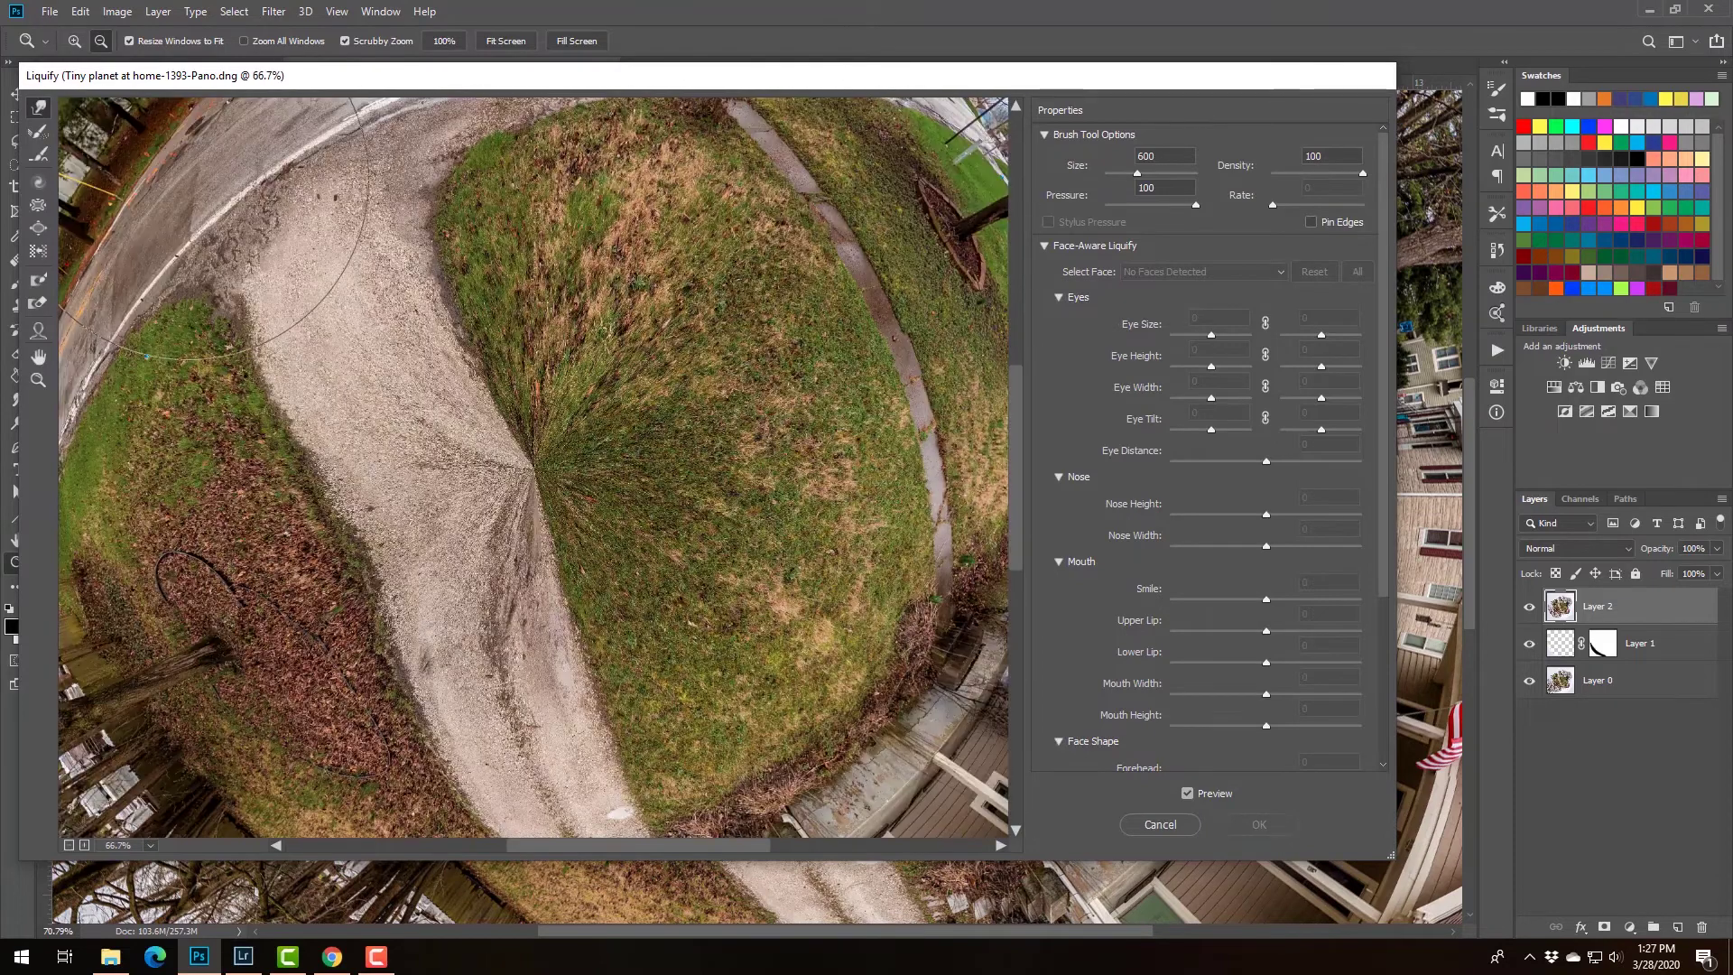
Forward-warp the pinched road-and-grass apex with 200–600 brush sizes and apply Liquify.
key("bracketleft")
key("bracketleft")
key("bracketleft")
key("bracketleft")
key("bracketleft")
key("bracketleft")
left_click_drag(514, 462, 536, 465)
key("bracketright")
key("bracketright")
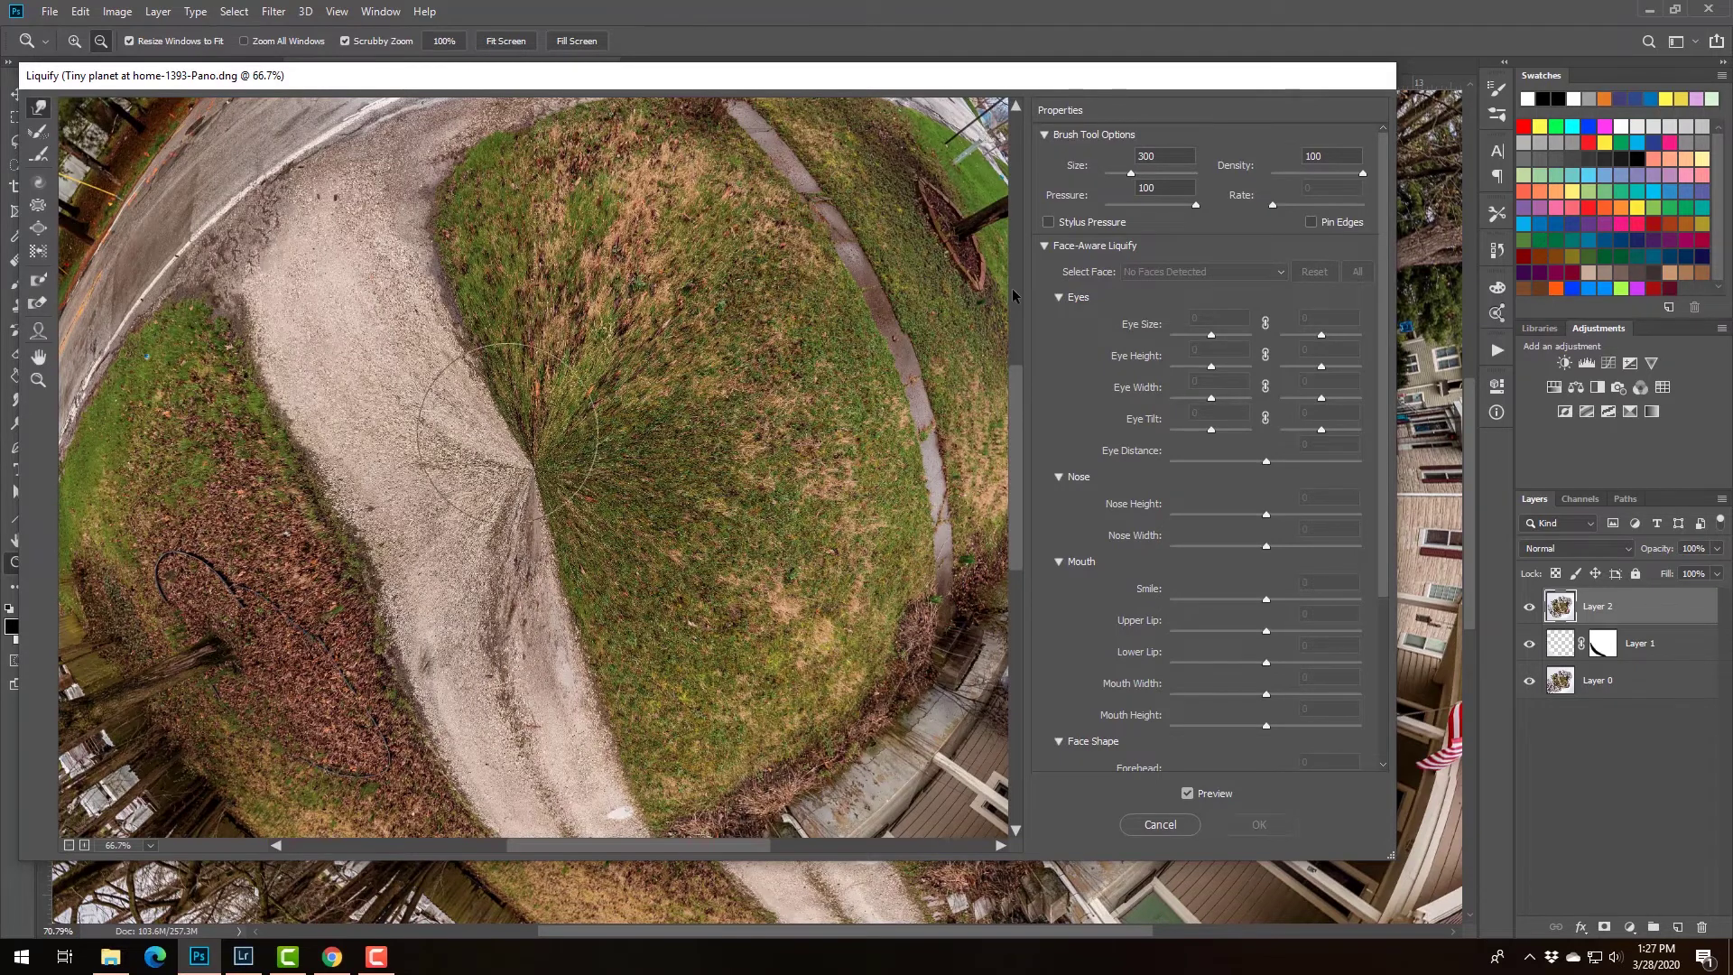
key("bracketright")
key("bracketright")
key("bracketright")
key("bracketright")
left_click_drag(537, 464, 526, 473)
key("bracketleft")
key("bracketleft")
key("bracketleft")
key("bracketleft")
key("bracketleft")
key("bracketleft")
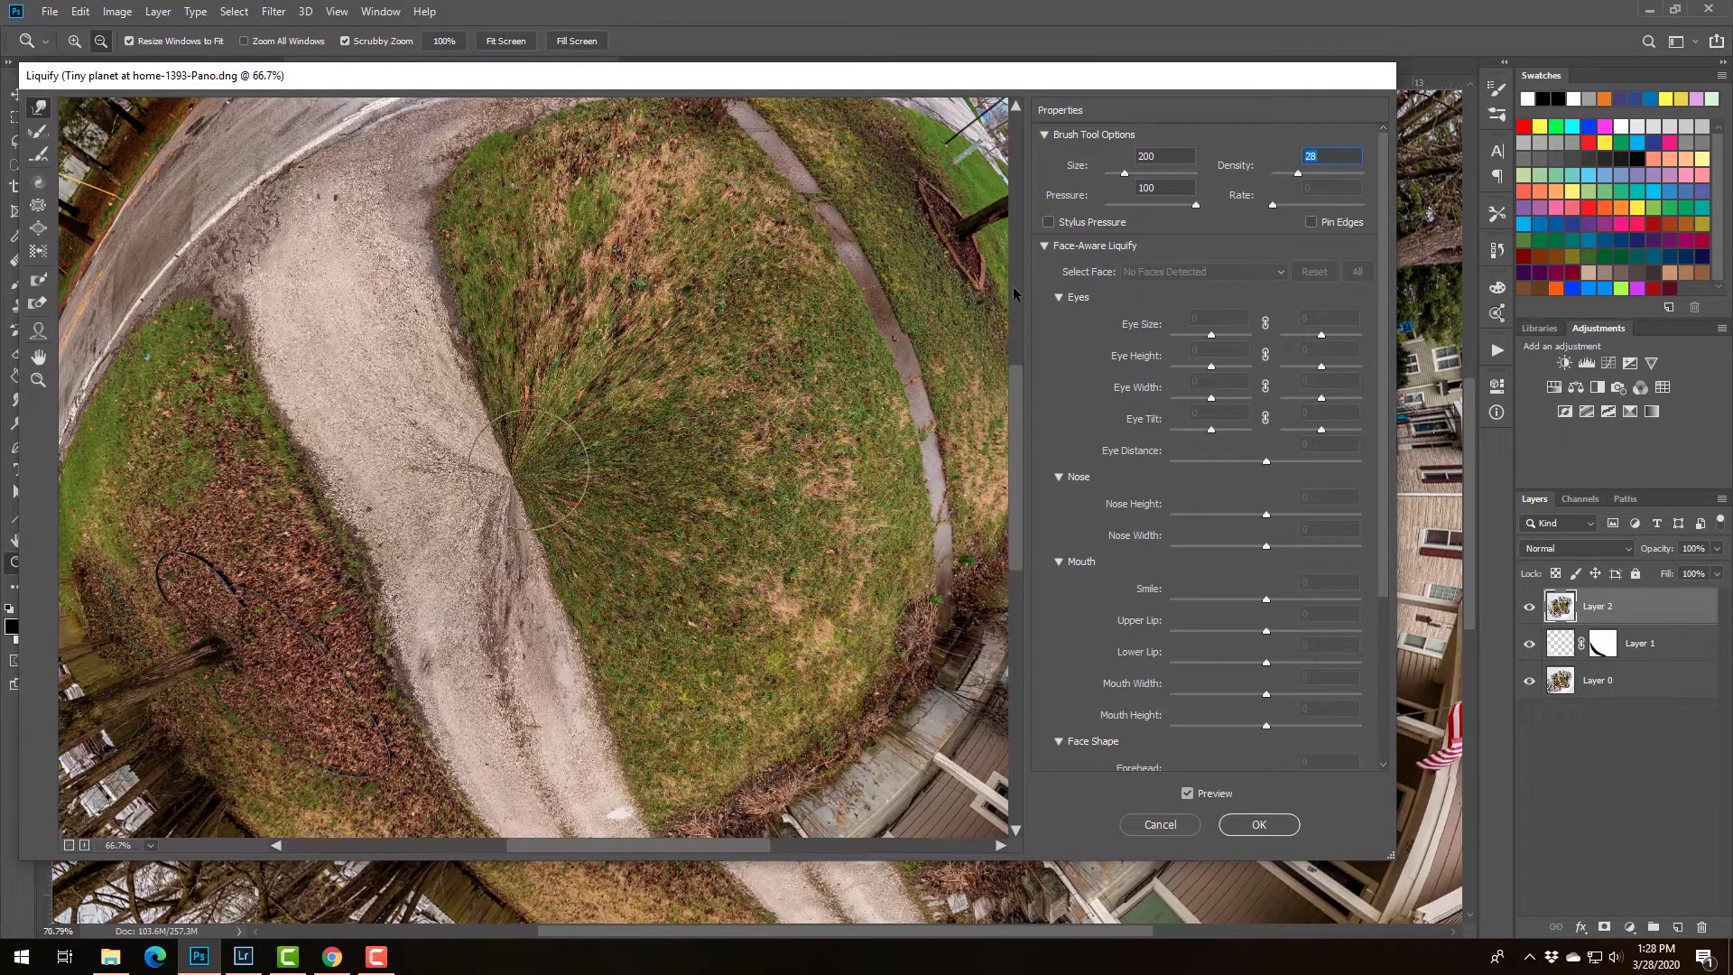
key("bracketright")
key("bracketright")
key("bracketright")
mouse_move(513, 476)
left_mouse_down()
mouse_move(484, 487)
mouse_move(519, 473)
left_mouse_up()
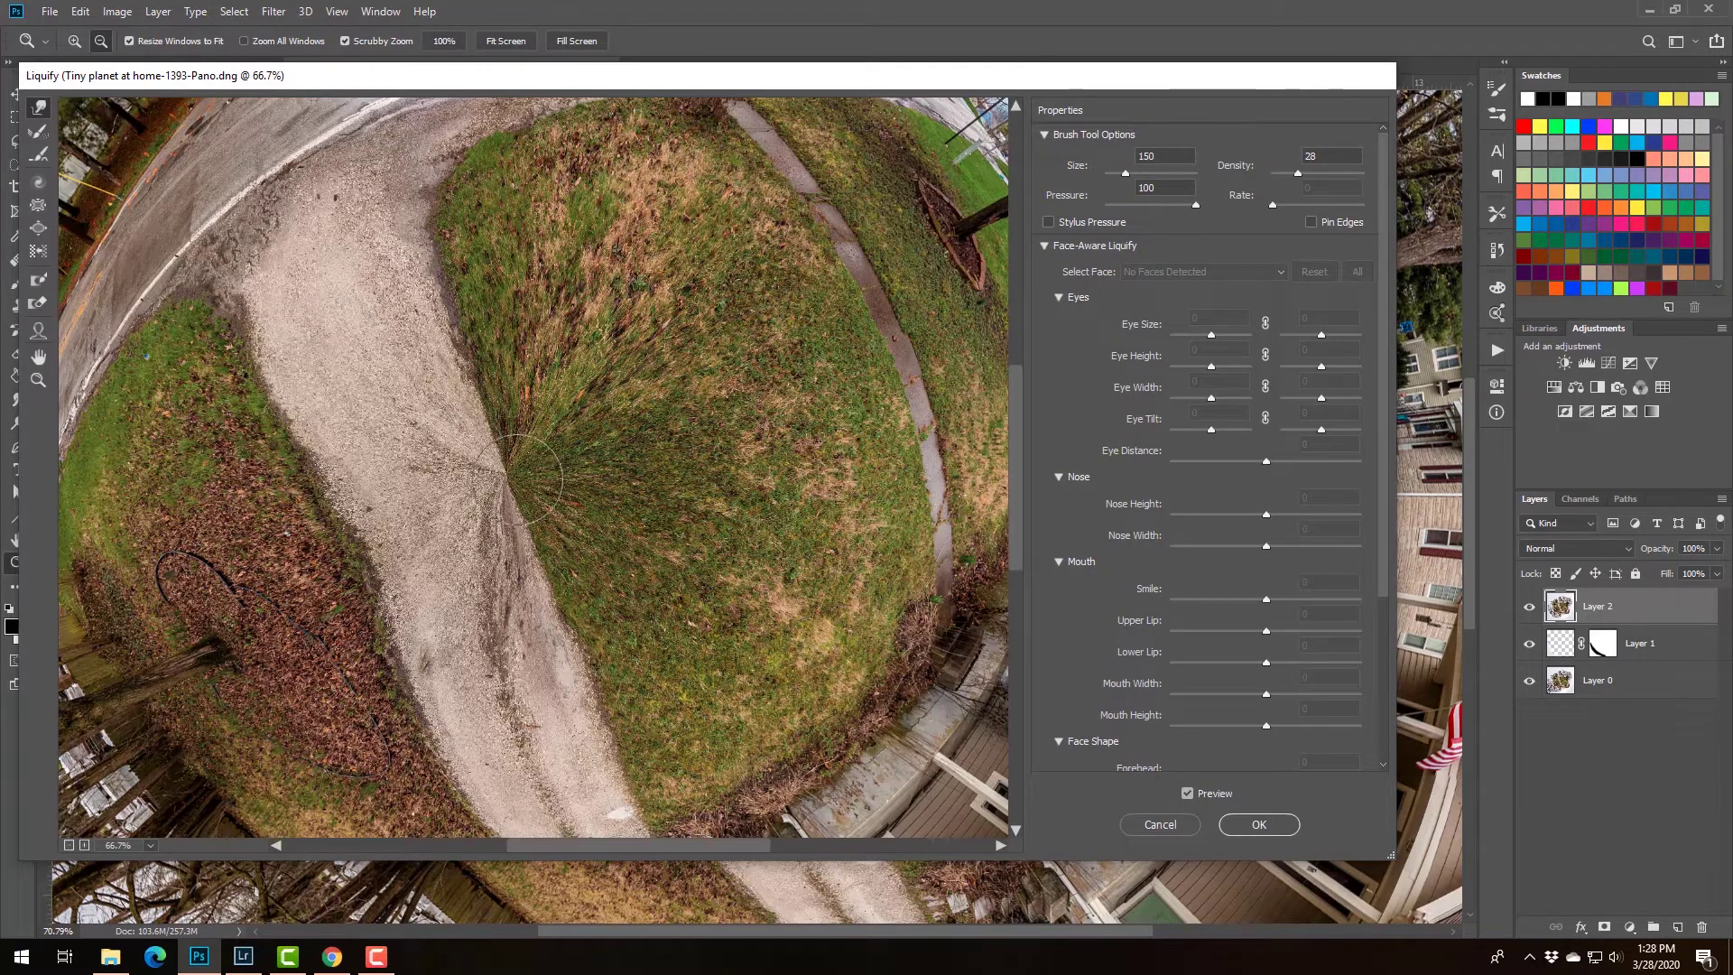
left_click(1258, 824)
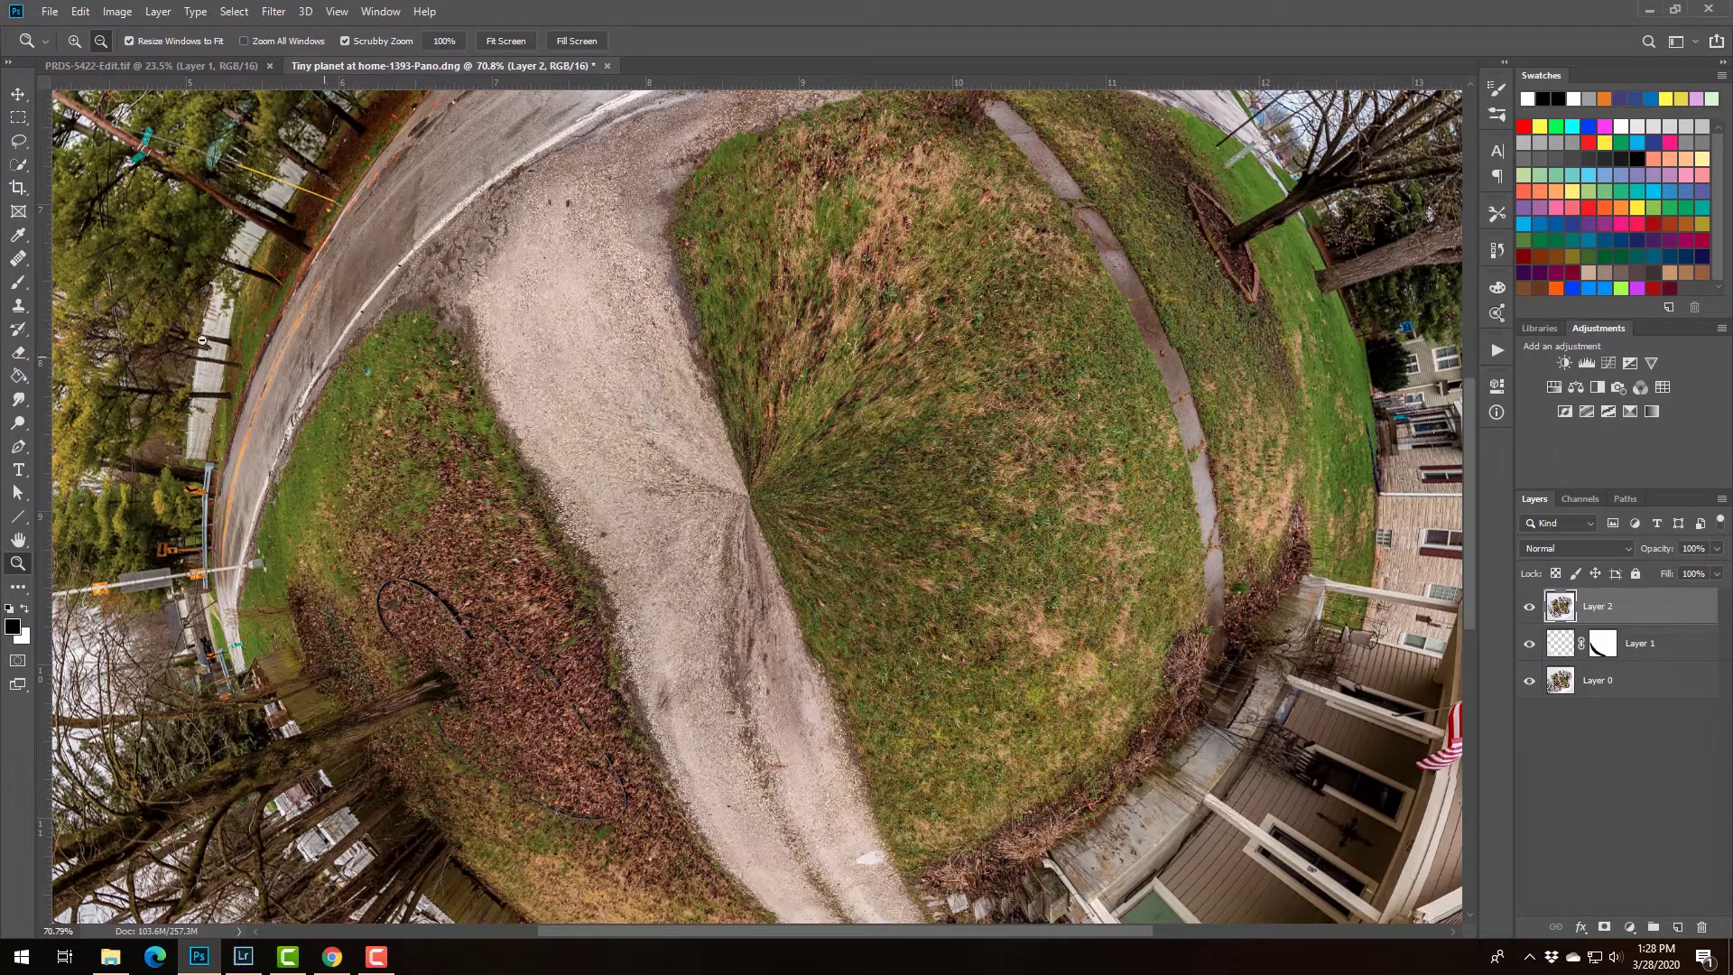
With an enlarged Healing Brush, remove the white blob and dark streaks on the gravel path.
left_click(19, 305)
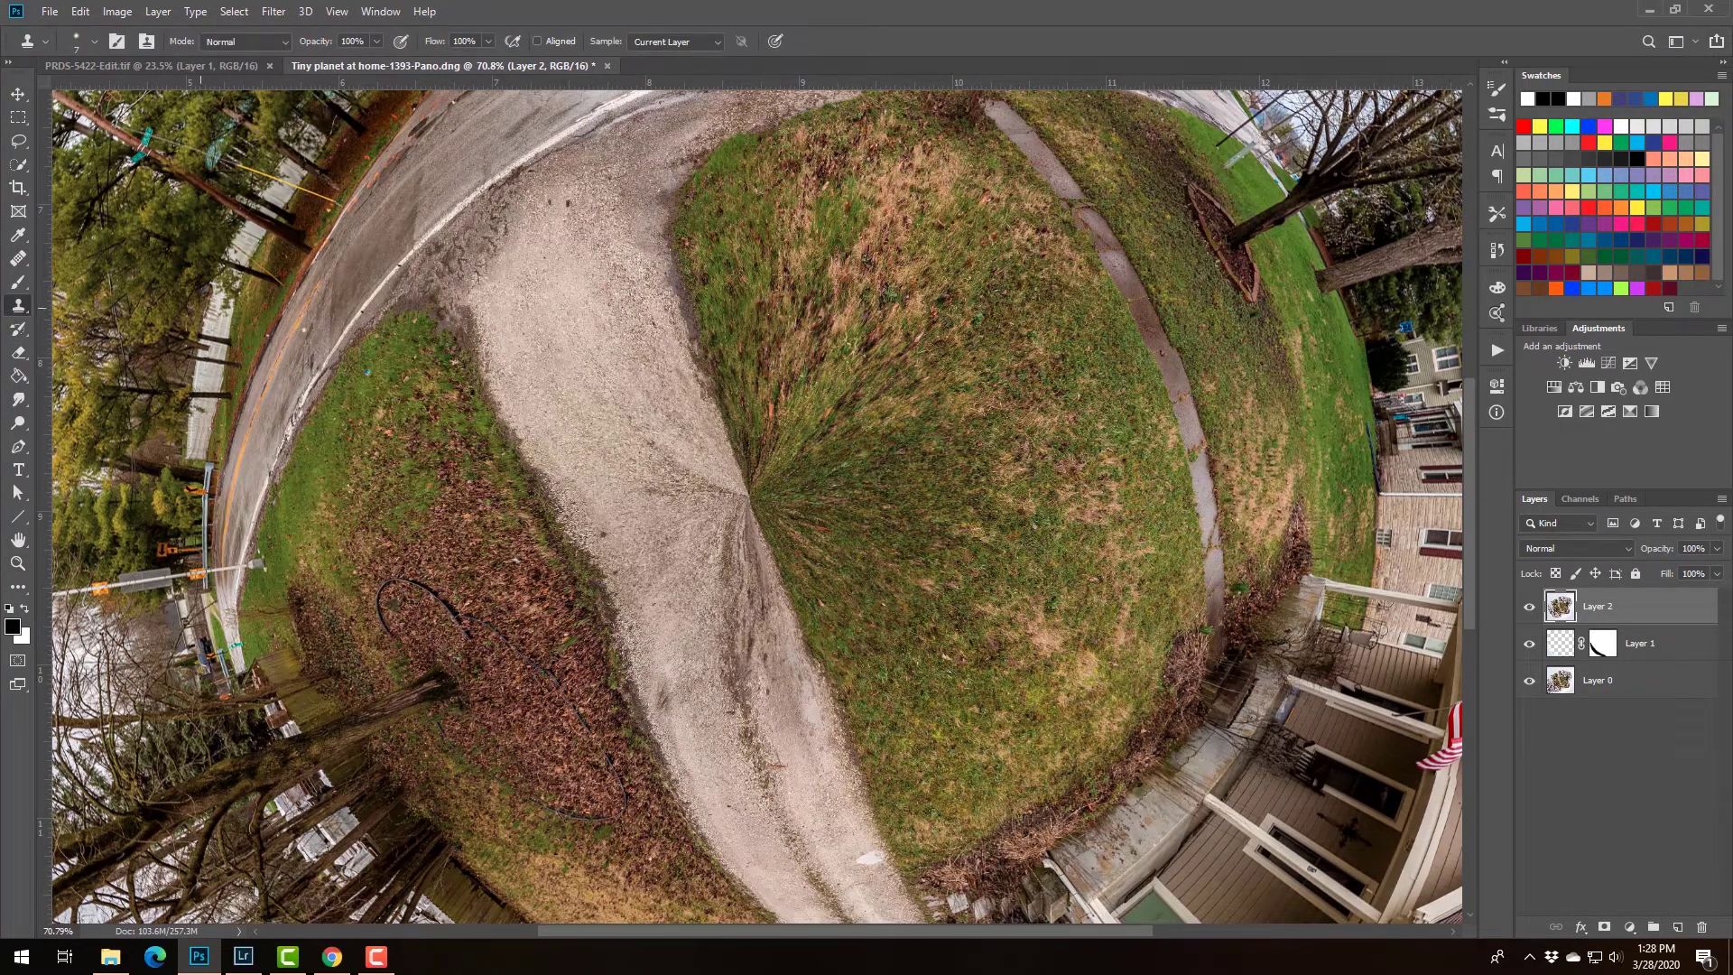
left_click(19, 258)
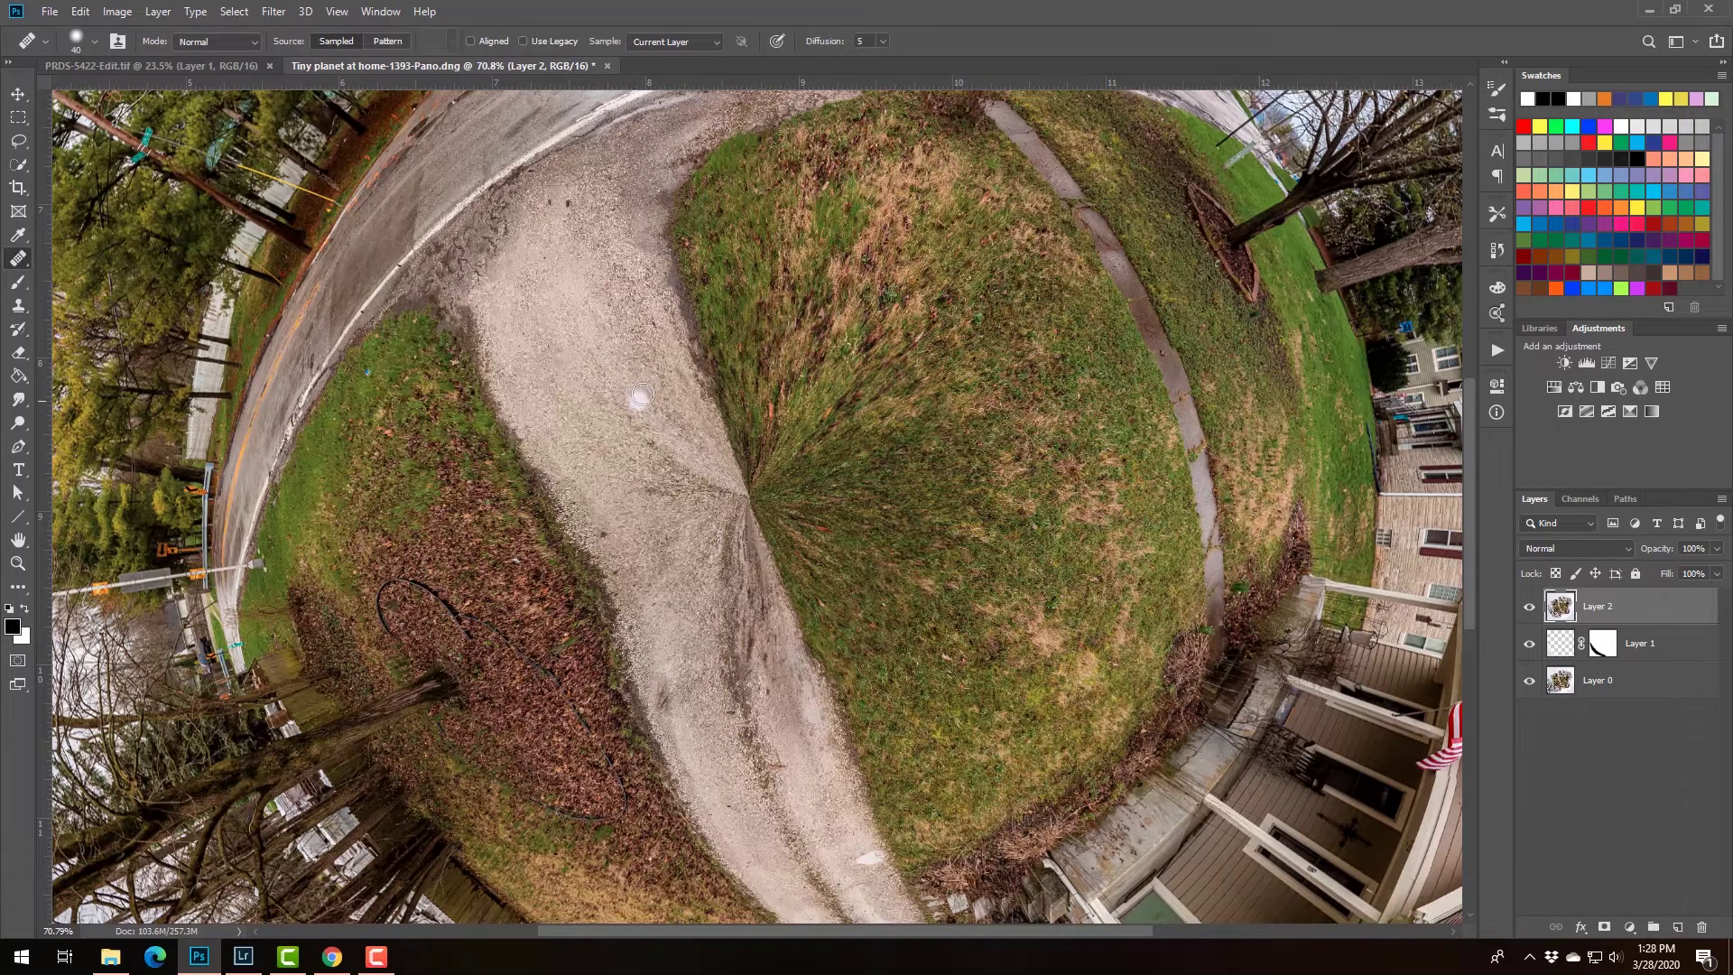
key("bracketright")
key("bracketright")
left_click(662, 355)
left_click_drag(695, 485, 718, 510)
left_click(812, 727, "alt")
left_click(762, 658)
mouse_move(762, 658)
left_mouse_down()
mouse_move(746, 595)
mouse_move(763, 676)
mouse_move(740, 632)
left_mouse_up()
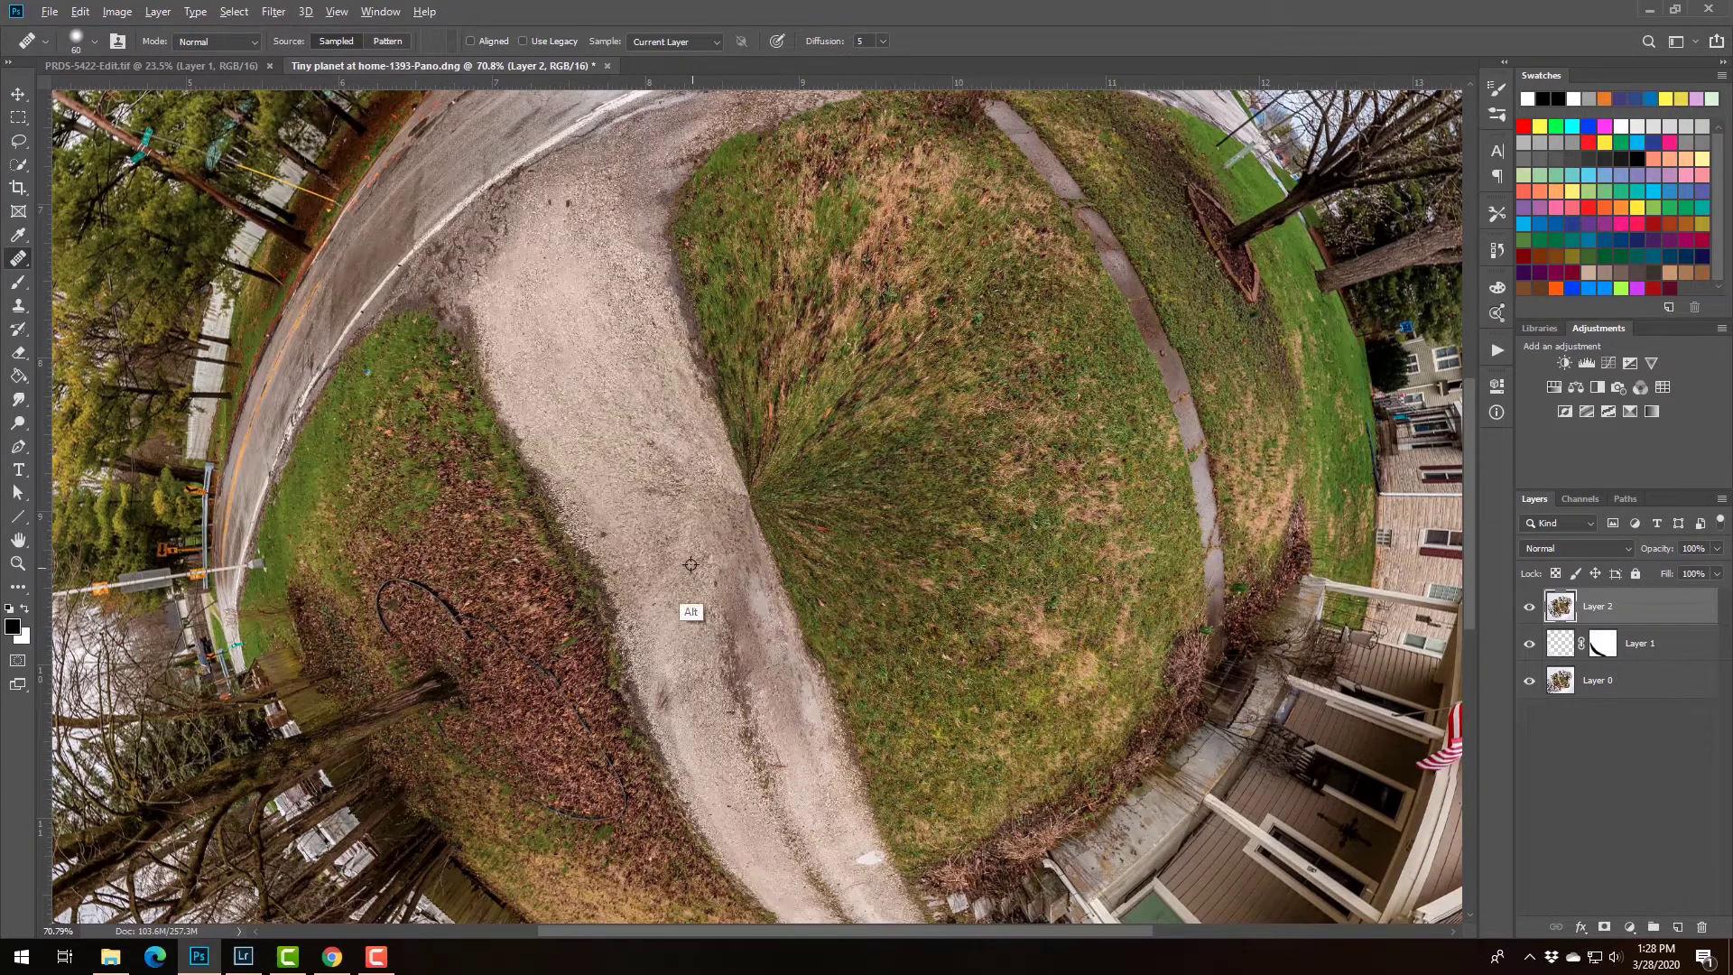
key("ctrl+z")
key("ctrl+z")
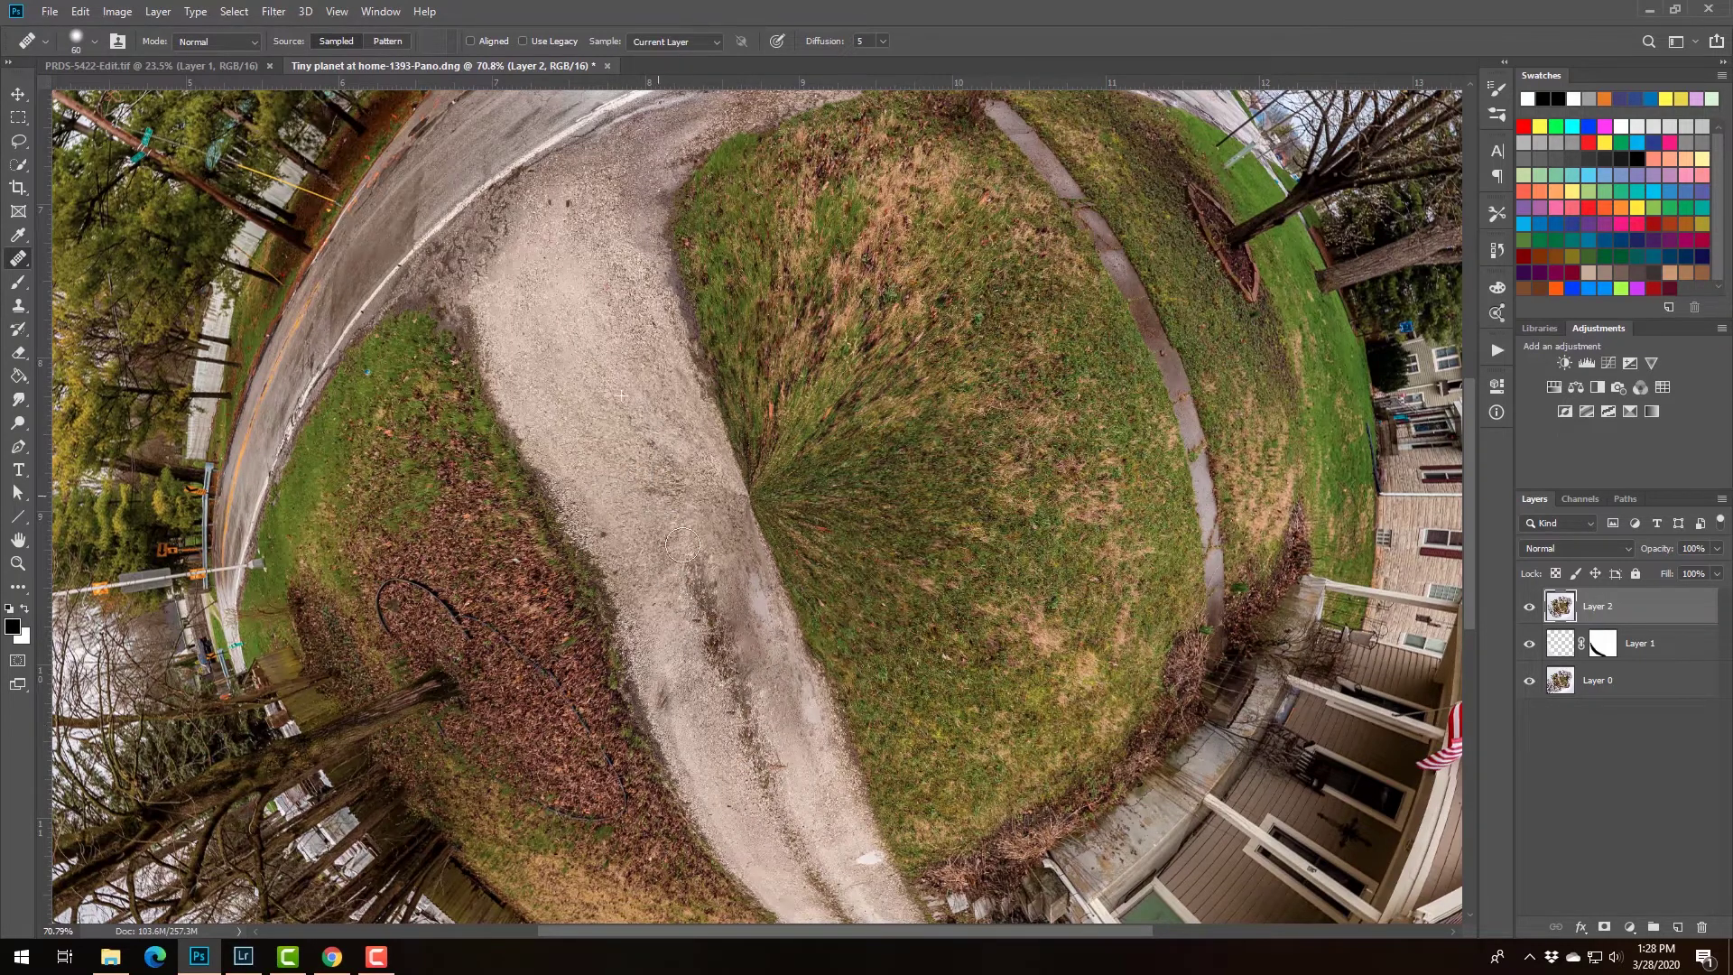
Sample clean grass and blend the converging grass streaks around the pinched centre.
left_click(772, 394, "alt")
mouse_move(822, 533)
left_mouse_down()
mouse_move(772, 434)
mouse_move(835, 501)
left_mouse_up()
left_click(773, 387, "alt")
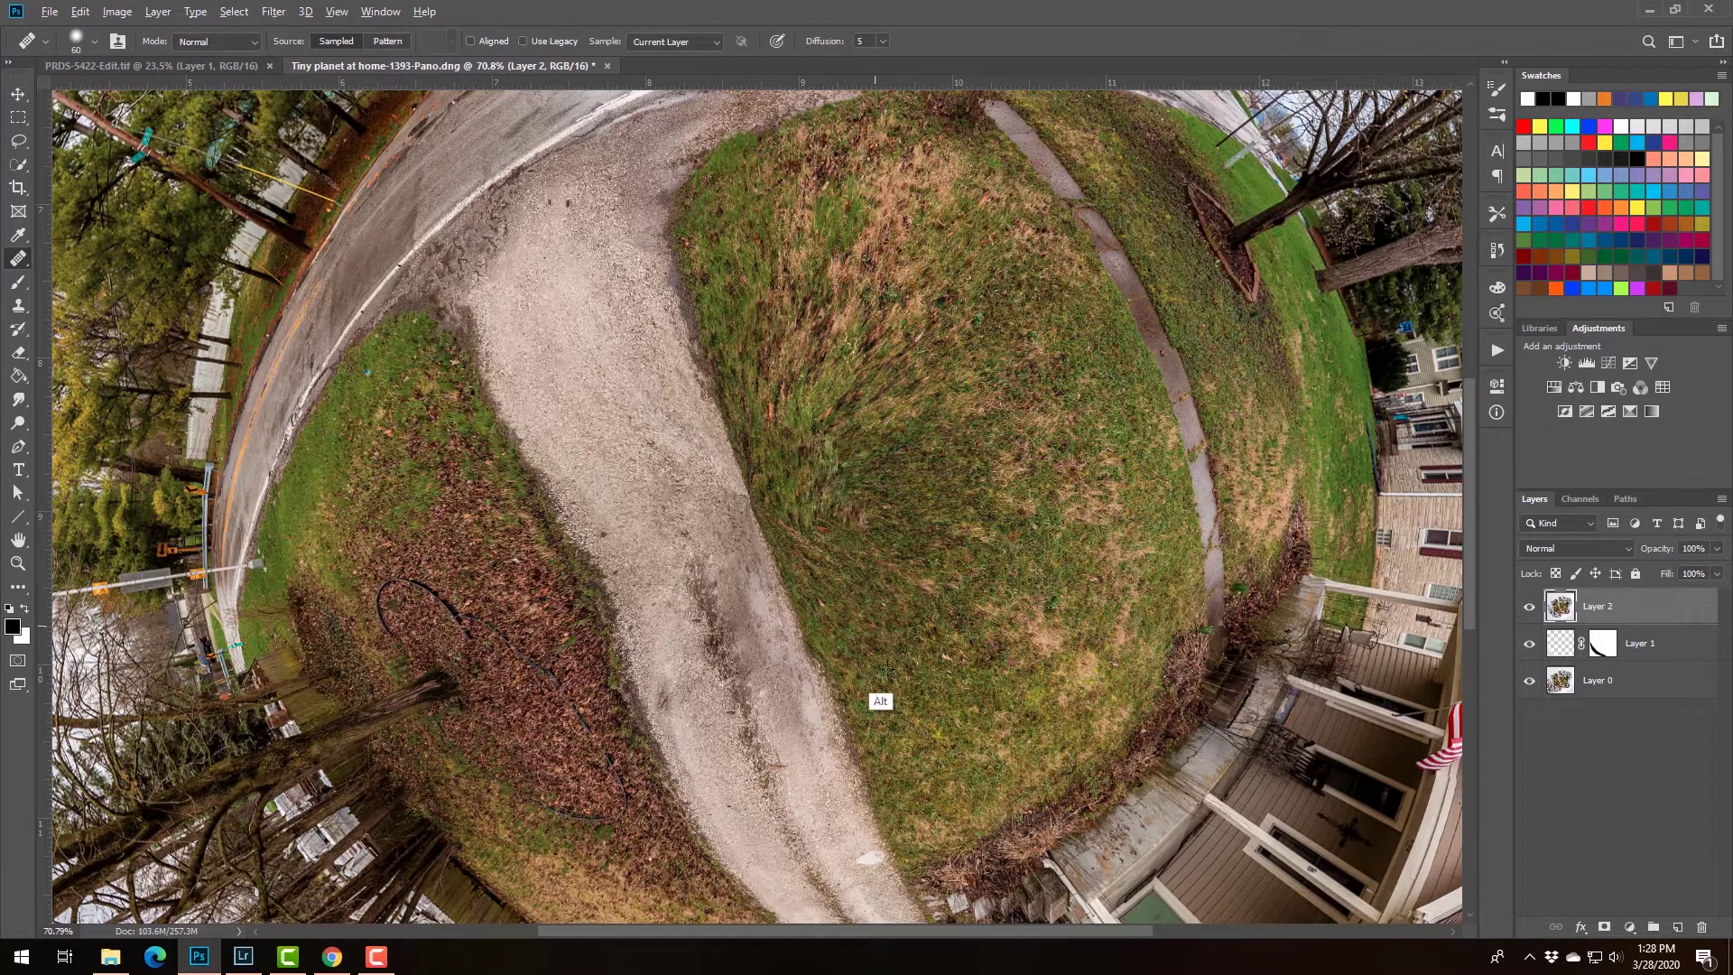
mouse_move(840, 588)
left_mouse_down()
mouse_move(799, 505)
mouse_move(824, 589)
left_mouse_up()
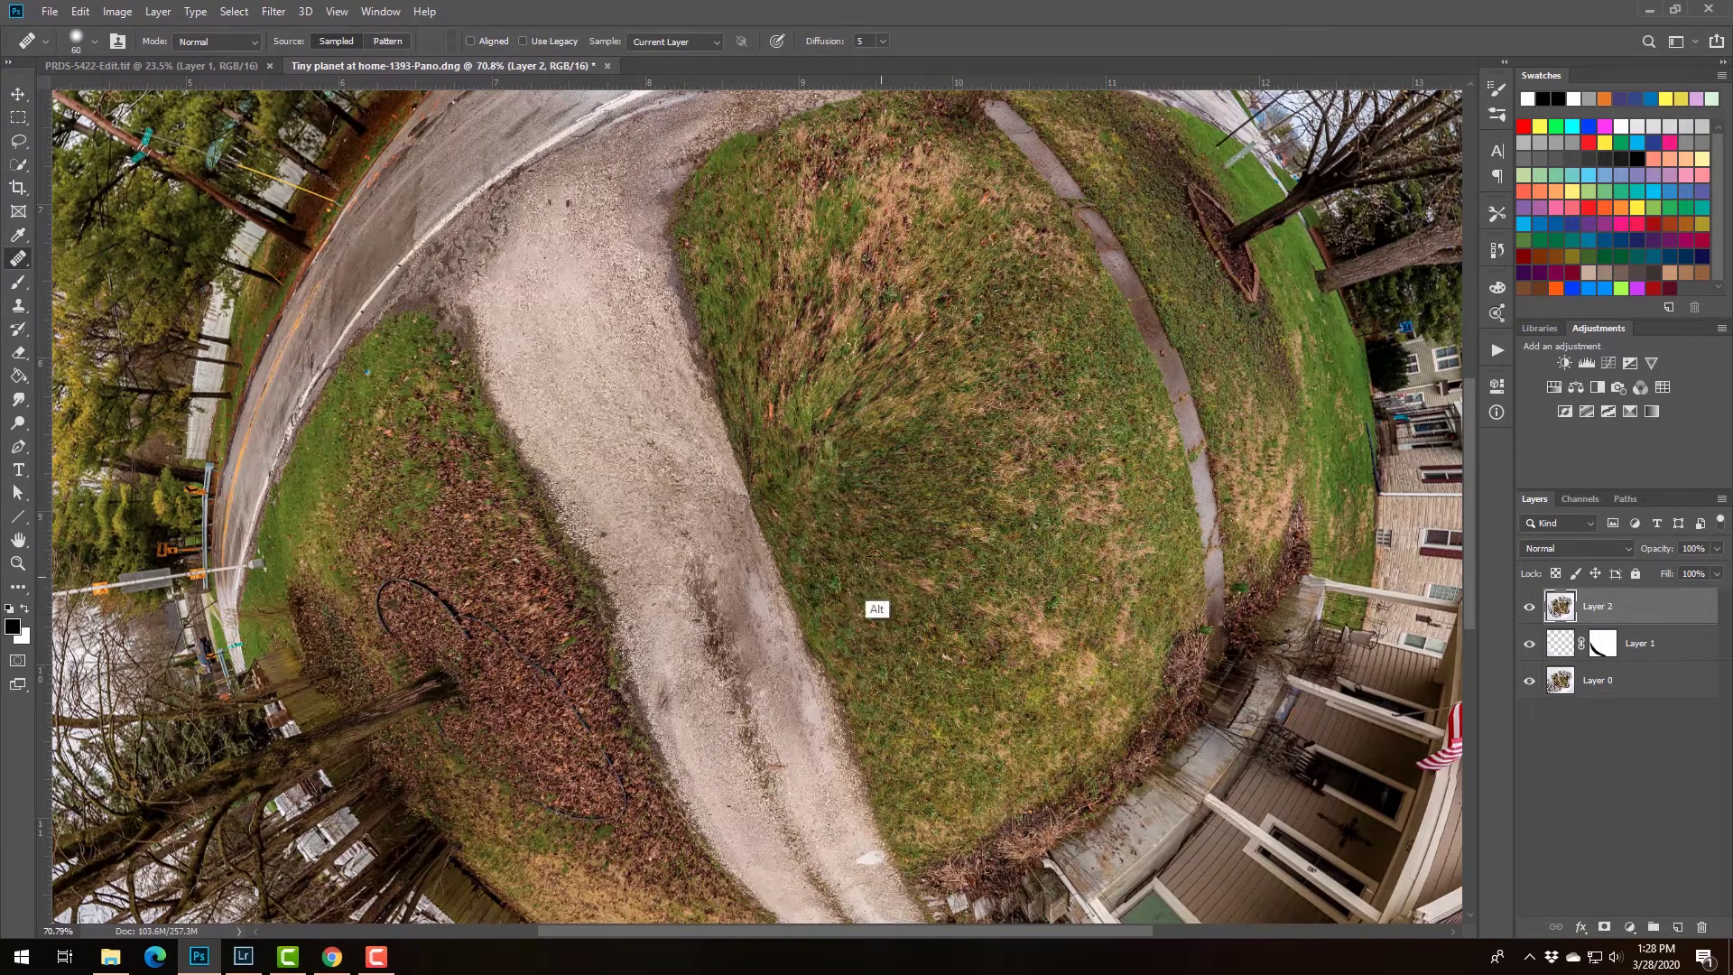
left_click(779, 323, "alt")
mouse_move(856, 434)
left_mouse_down()
mouse_move(889, 353)
mouse_move(929, 393)
mouse_move(862, 450)
mouse_move(879, 437)
mouse_move(948, 469)
mouse_move(1025, 428)
mouse_move(911, 402)
left_mouse_up()
left_click(917, 407, "alt")
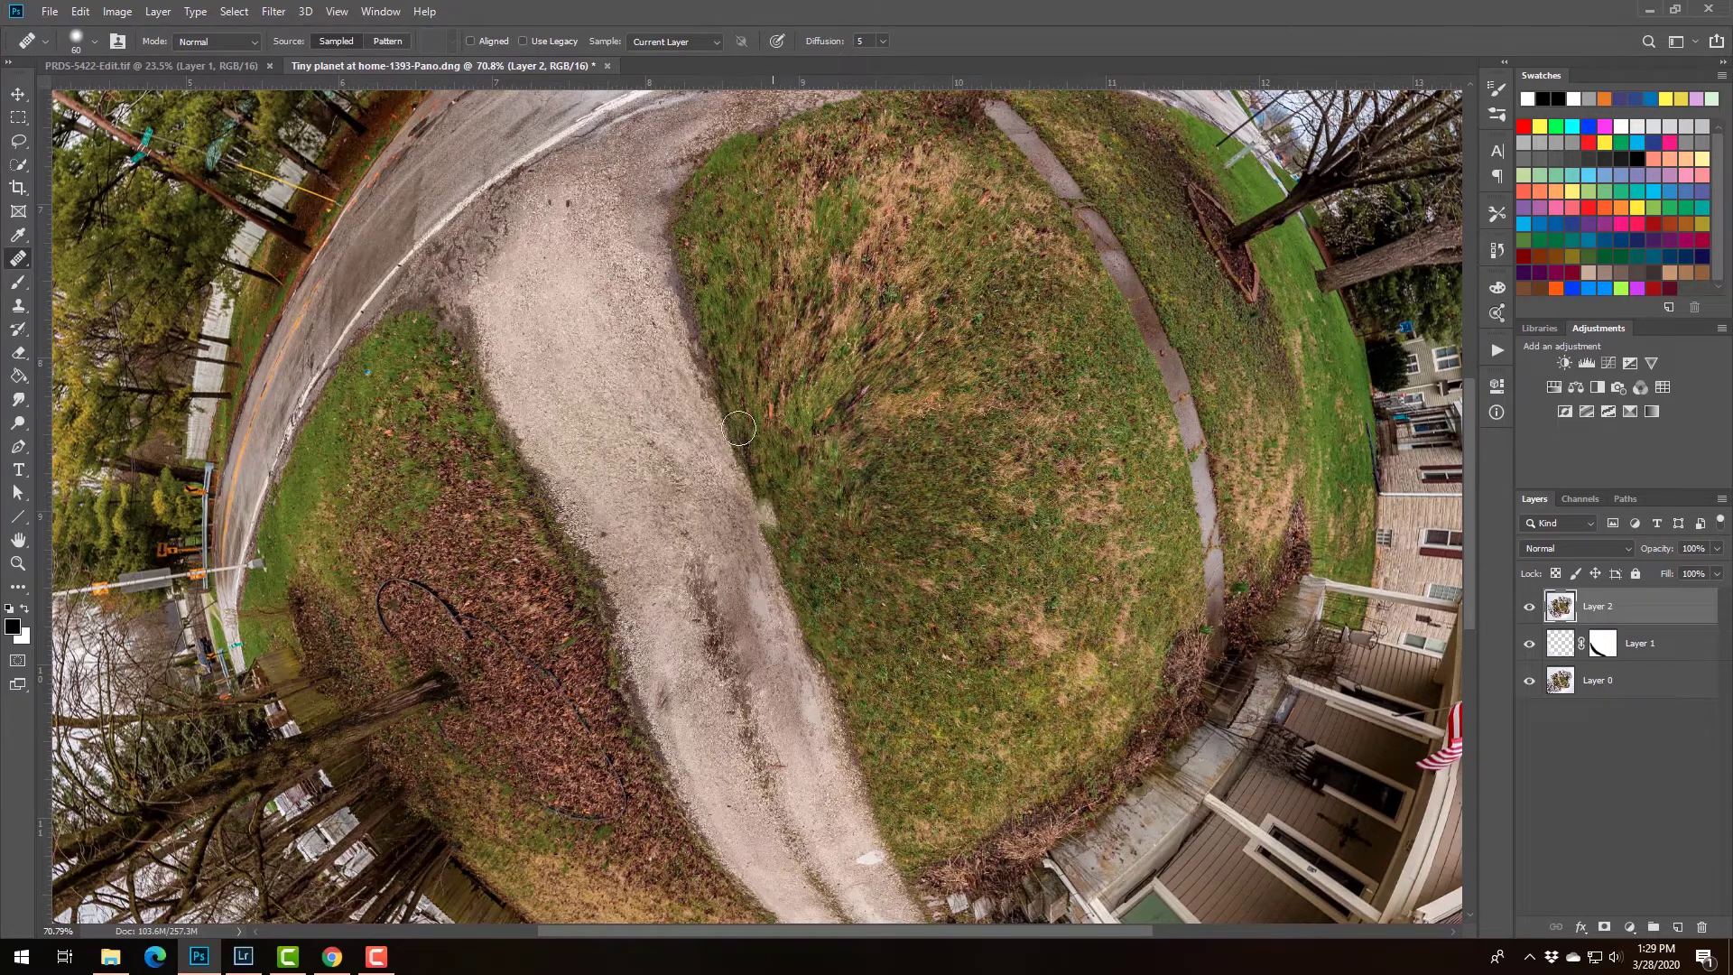
left_click(797, 677, "alt")
left_click_drag(772, 599, 816, 674)
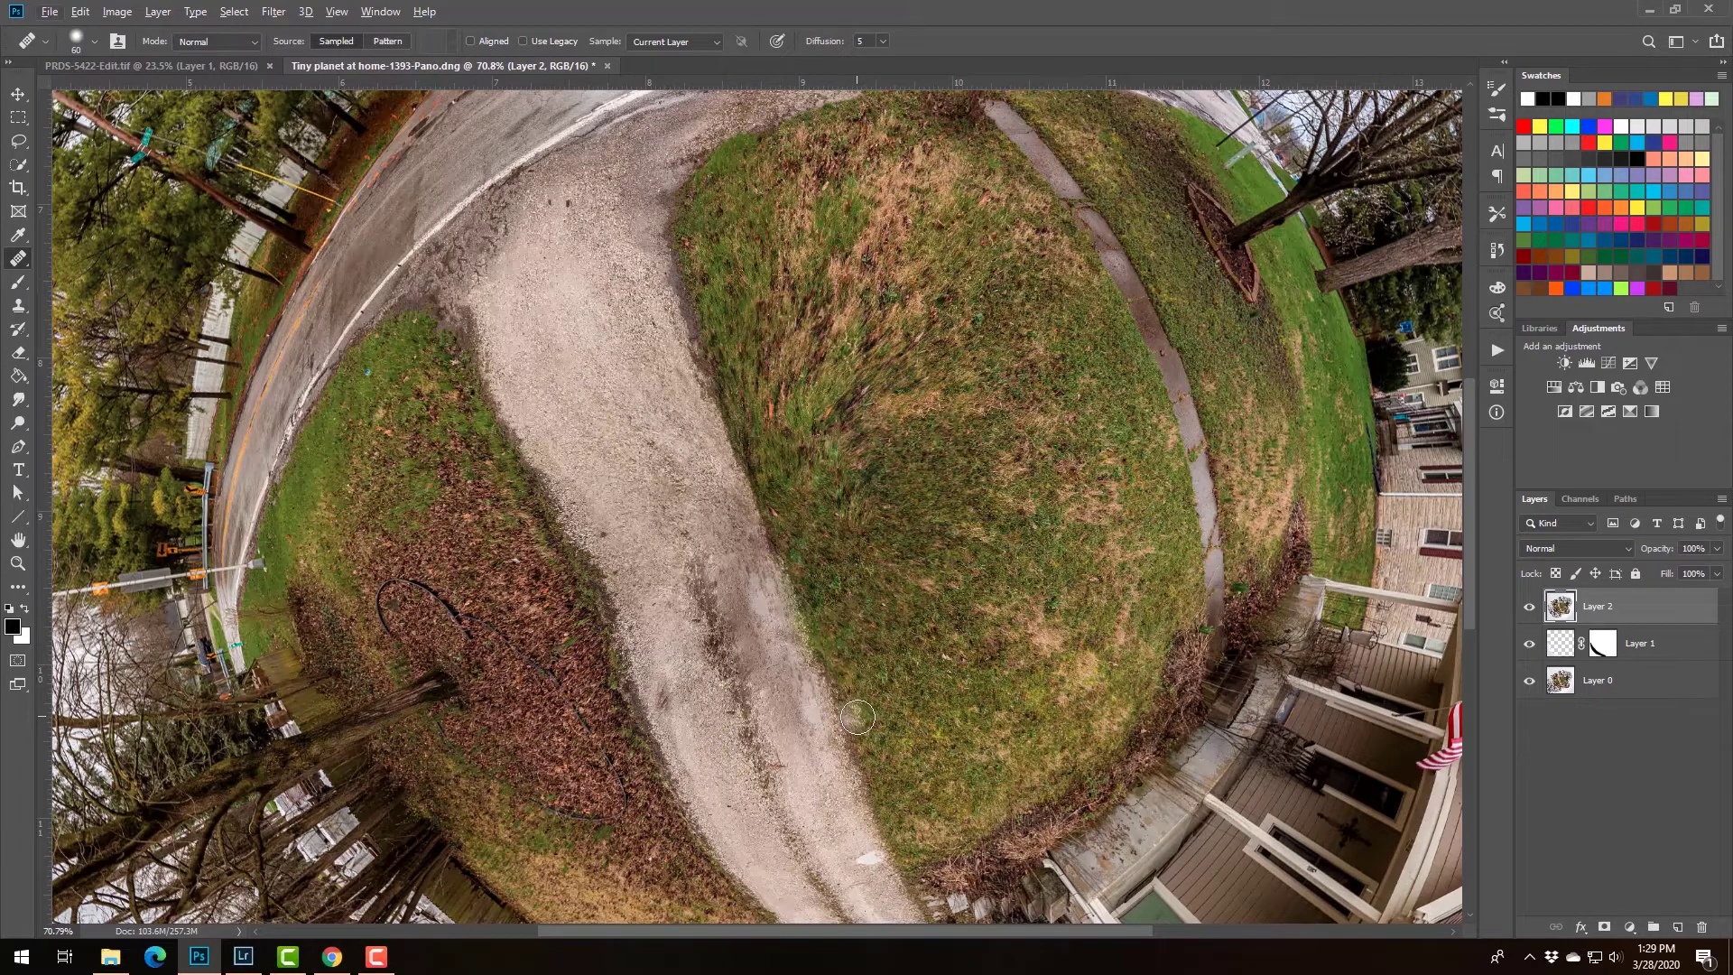
key("ctrl+z")
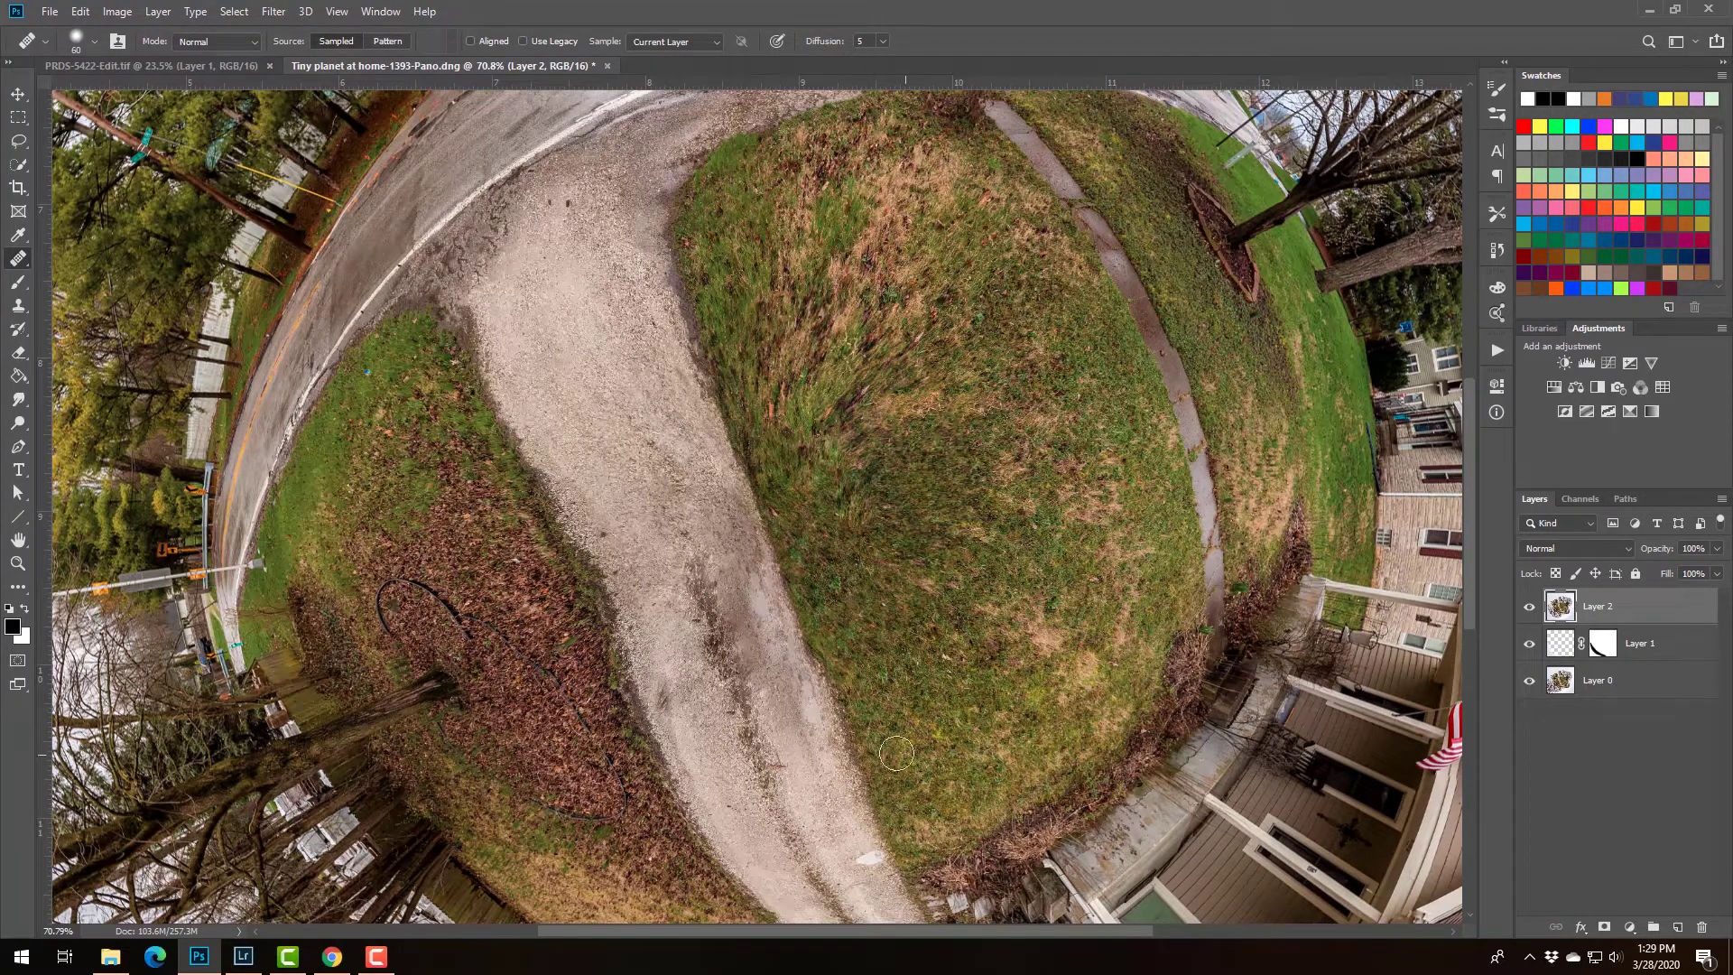
Heal small blemishes in the grass, then fit the whole tiny planet in view.
left_click(950, 563)
left_click(619, 664, "alt")
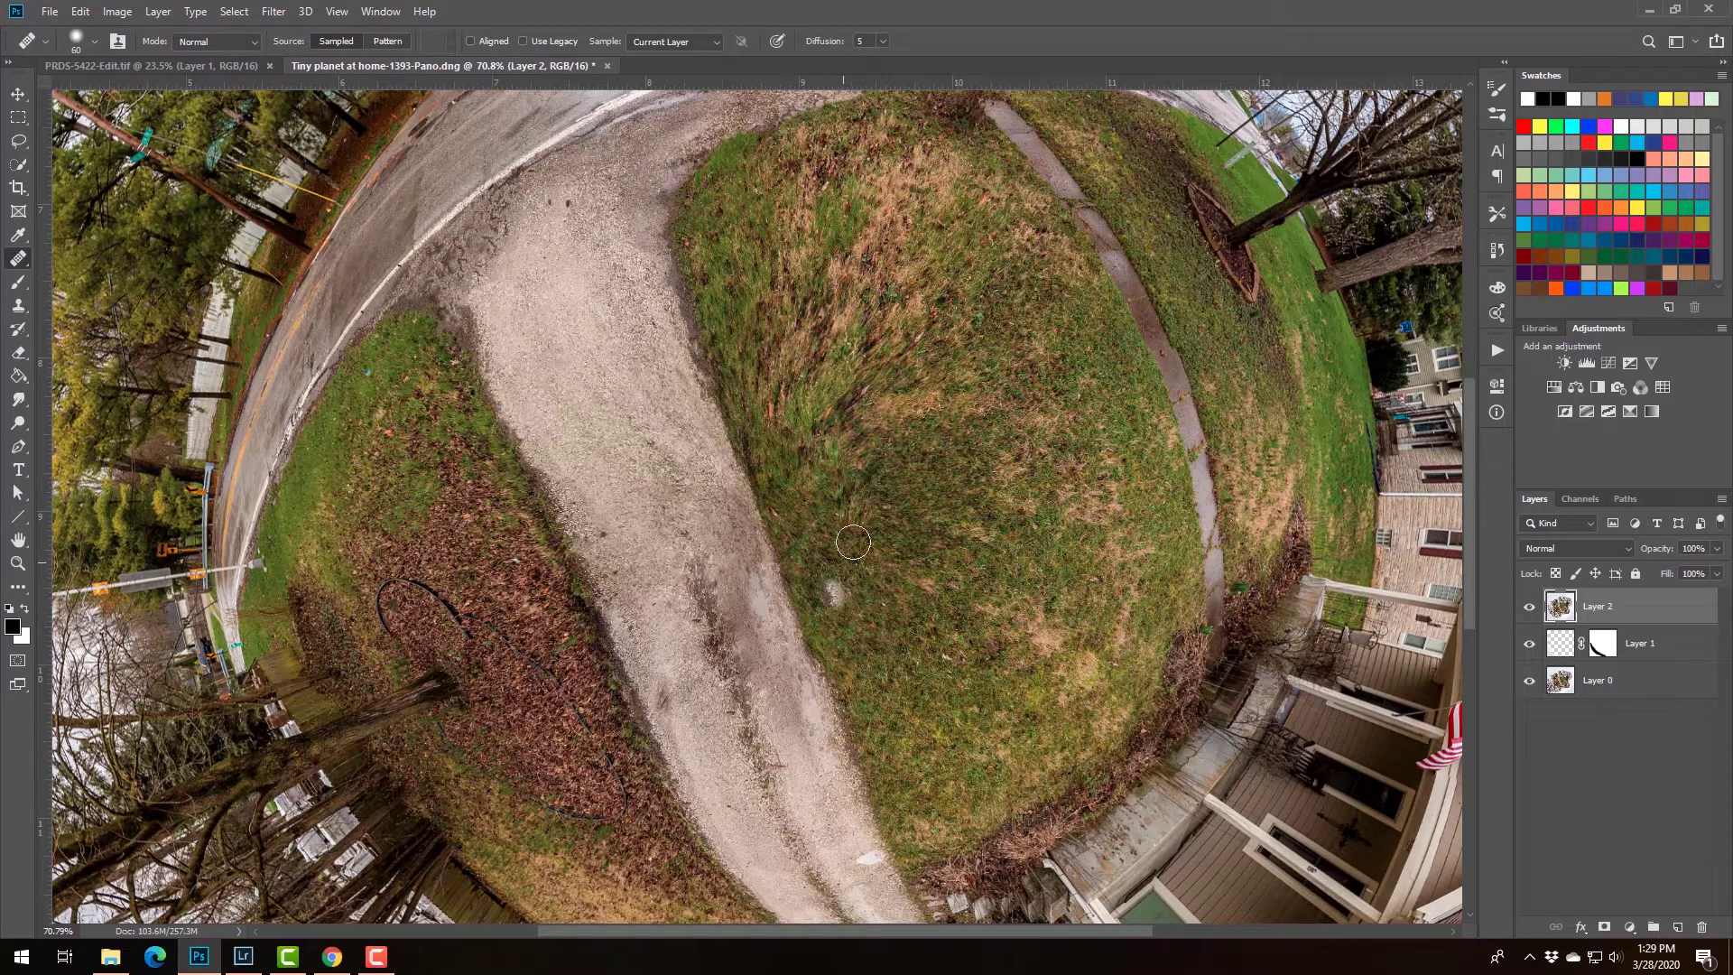
left_click(961, 641)
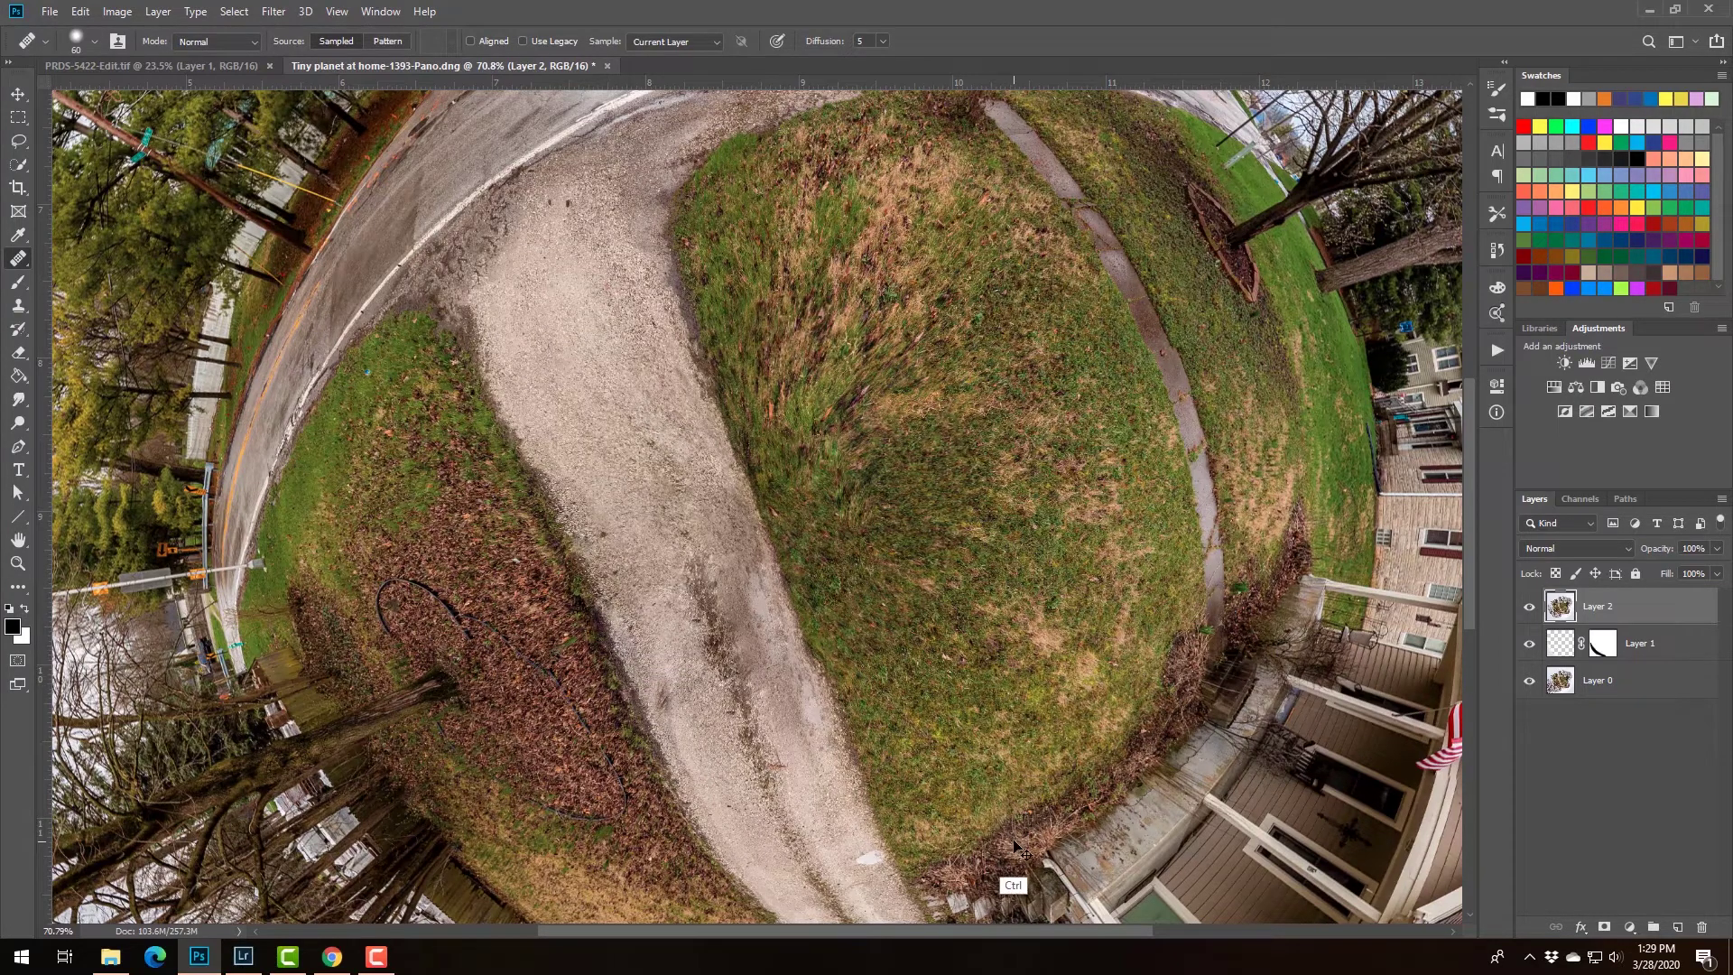
key("ctrl+0")
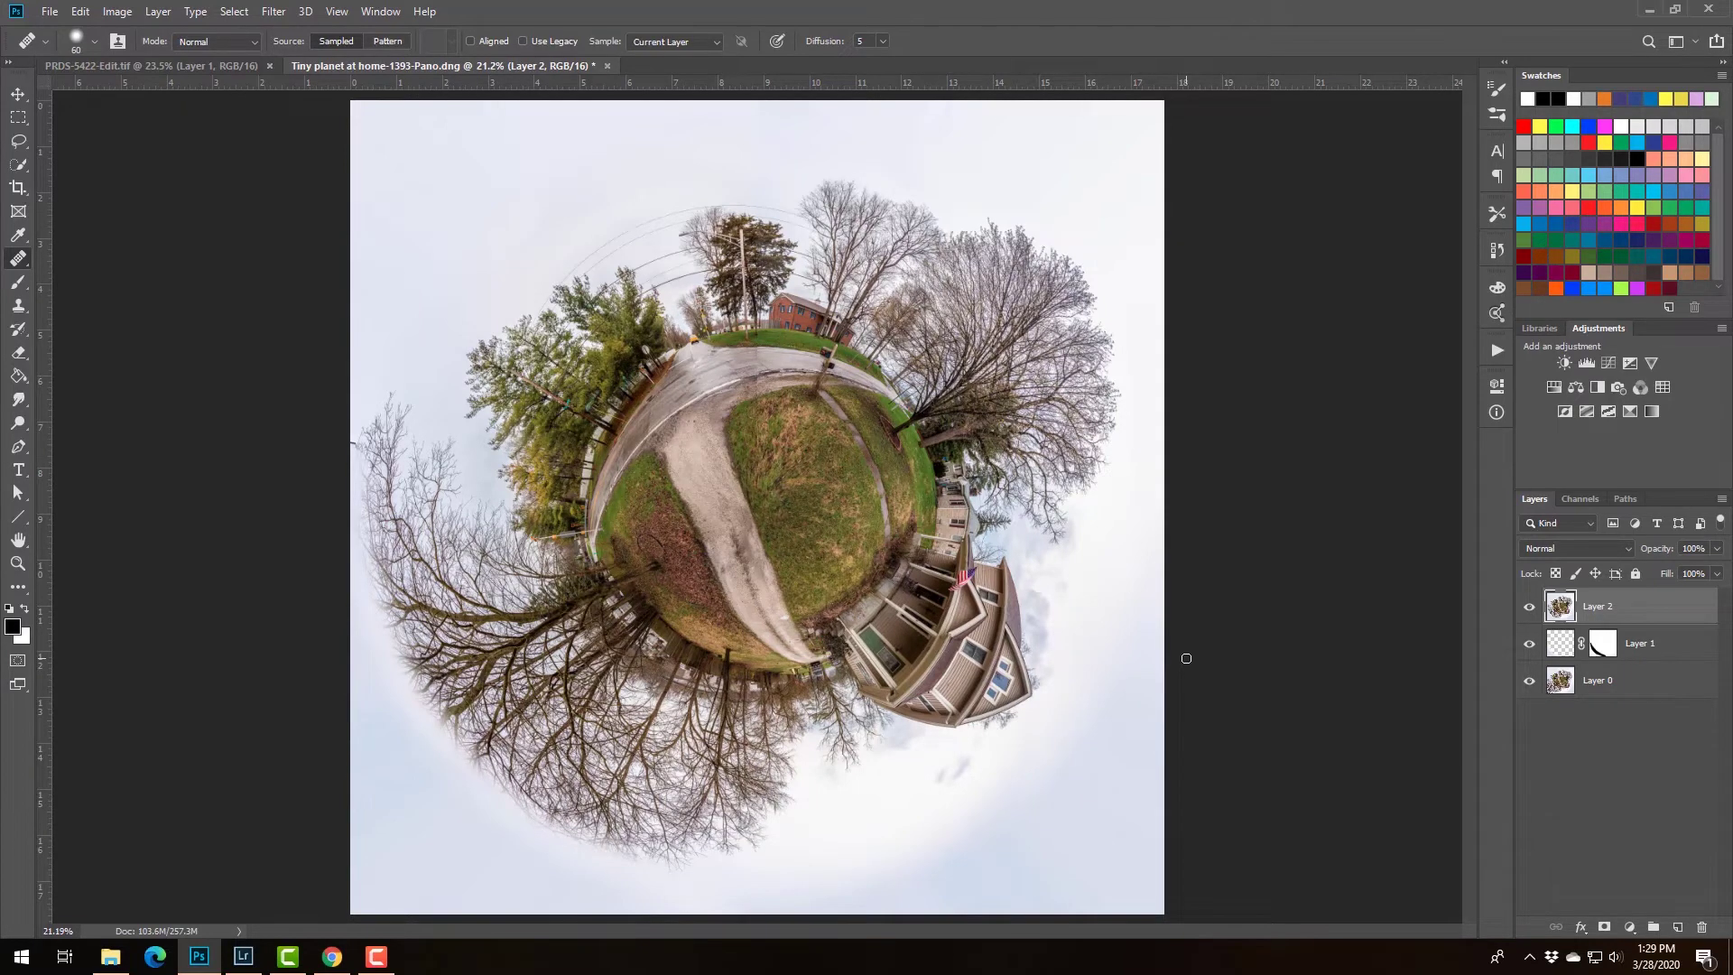
Rotate the retouched planet 90° counter-clockwise so the house is on top, and save the edited TIF.
key("ctrl+s")
key("ctrl+t")
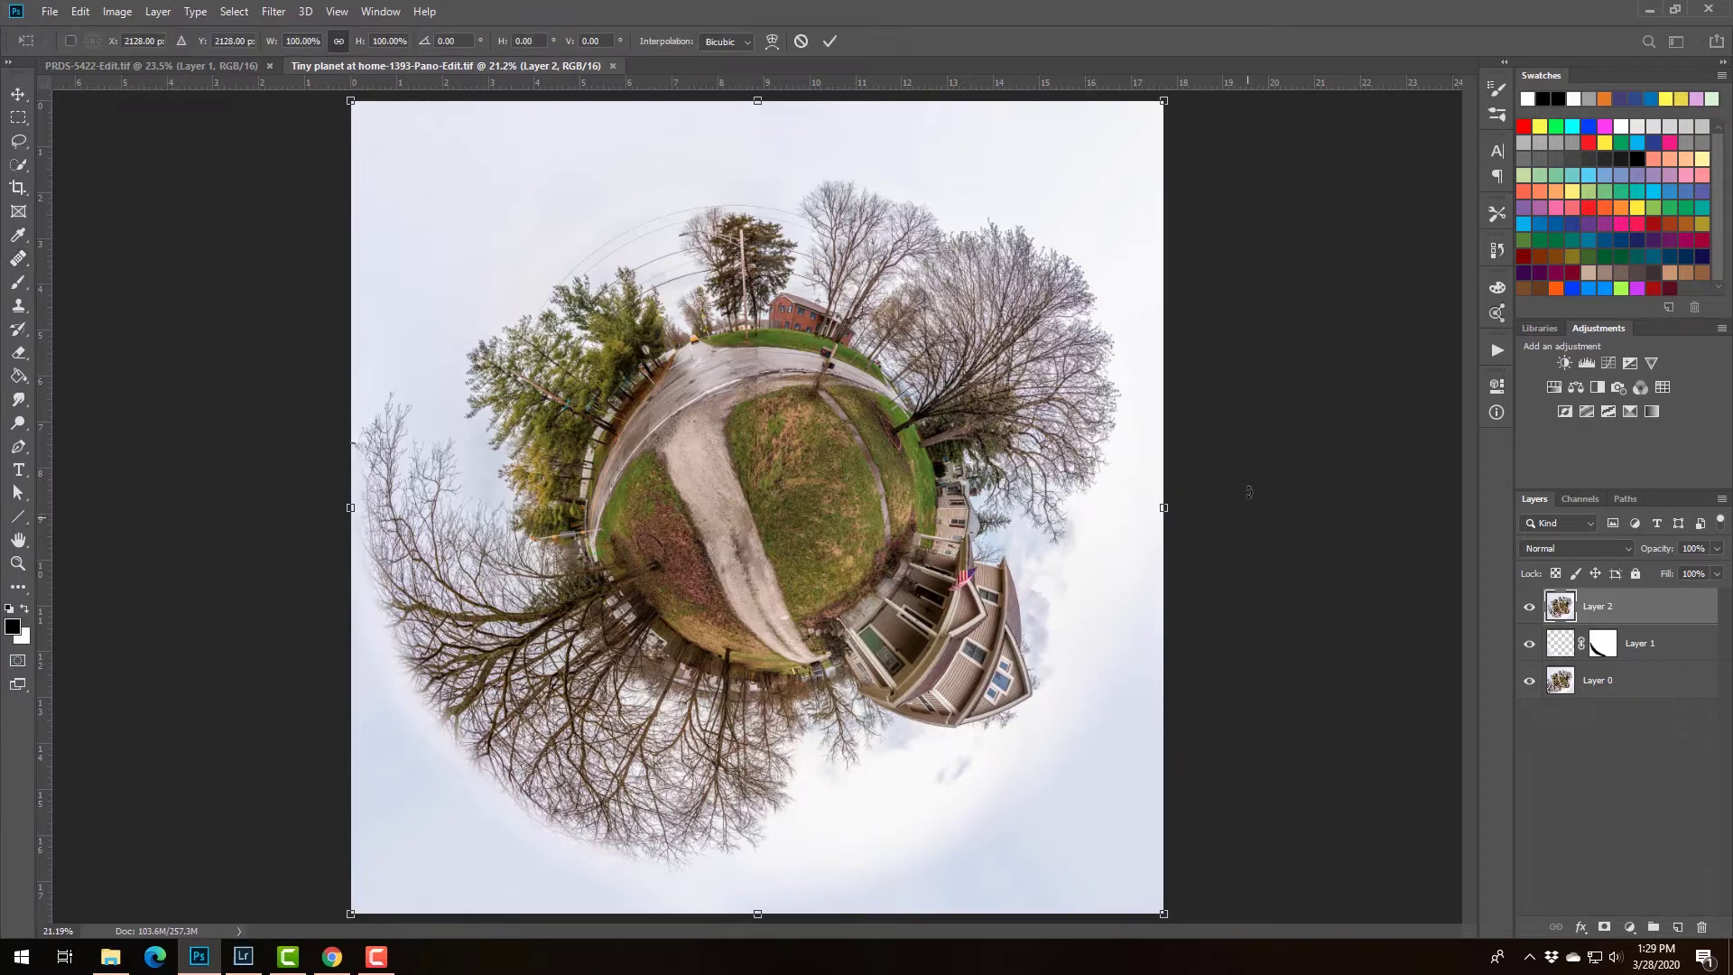
left_click_drag(1248, 492, 862, 45)
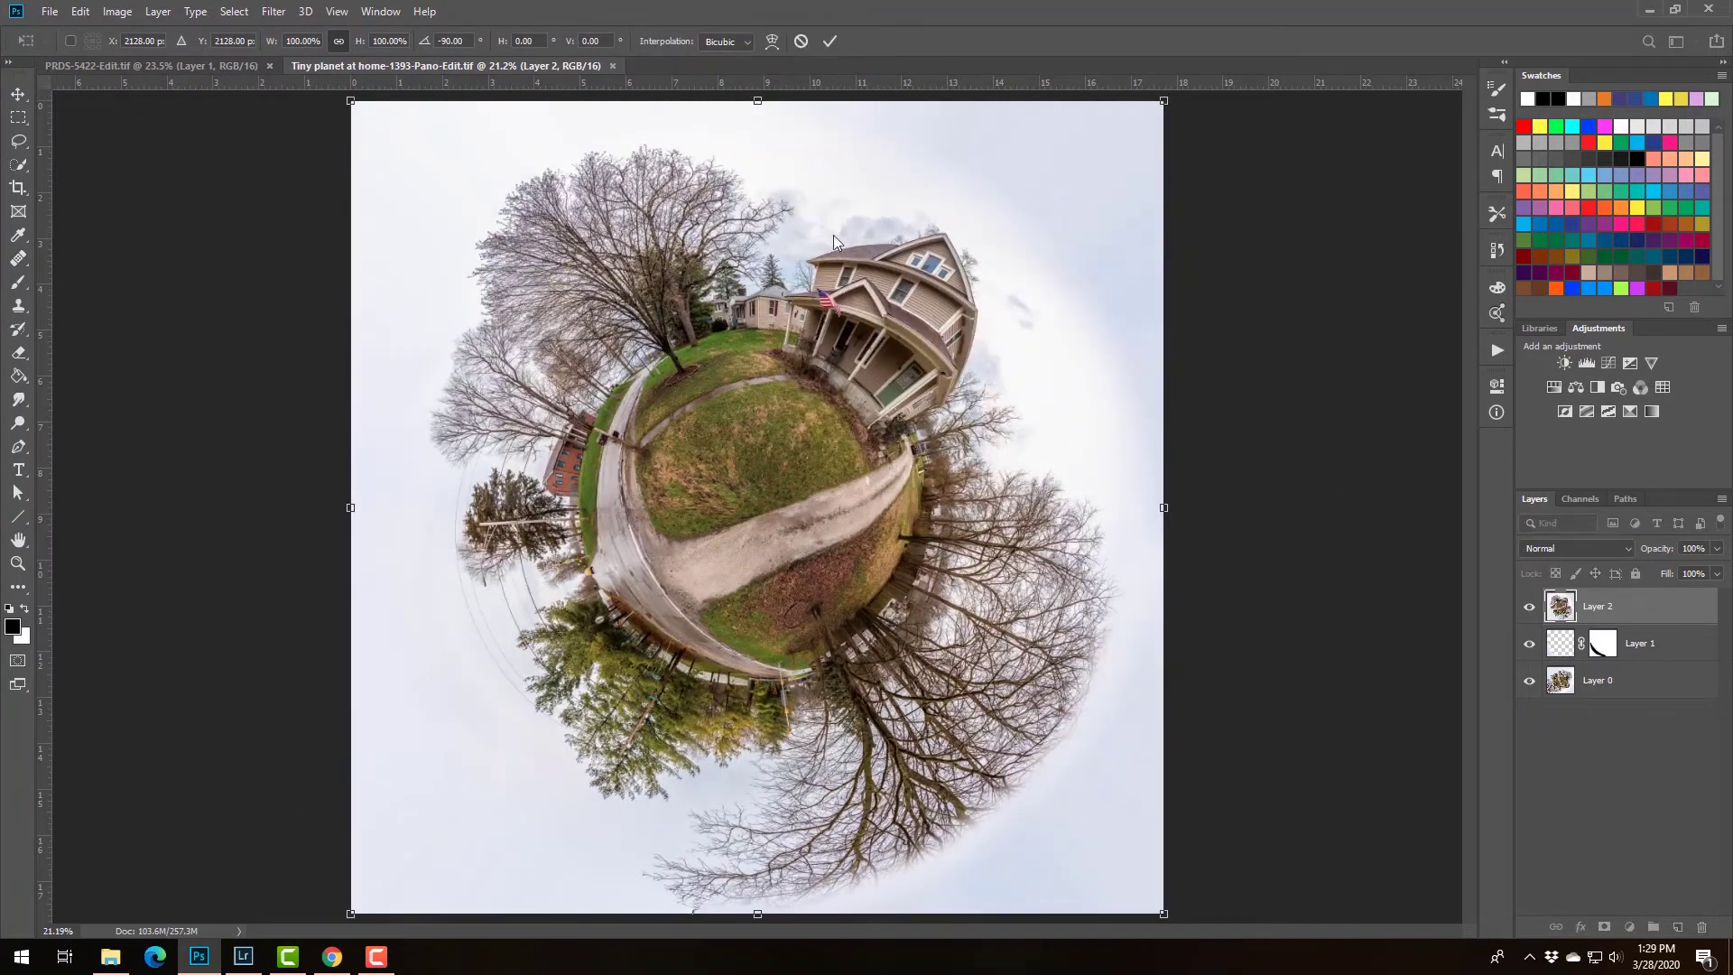
key("ctrl+s")
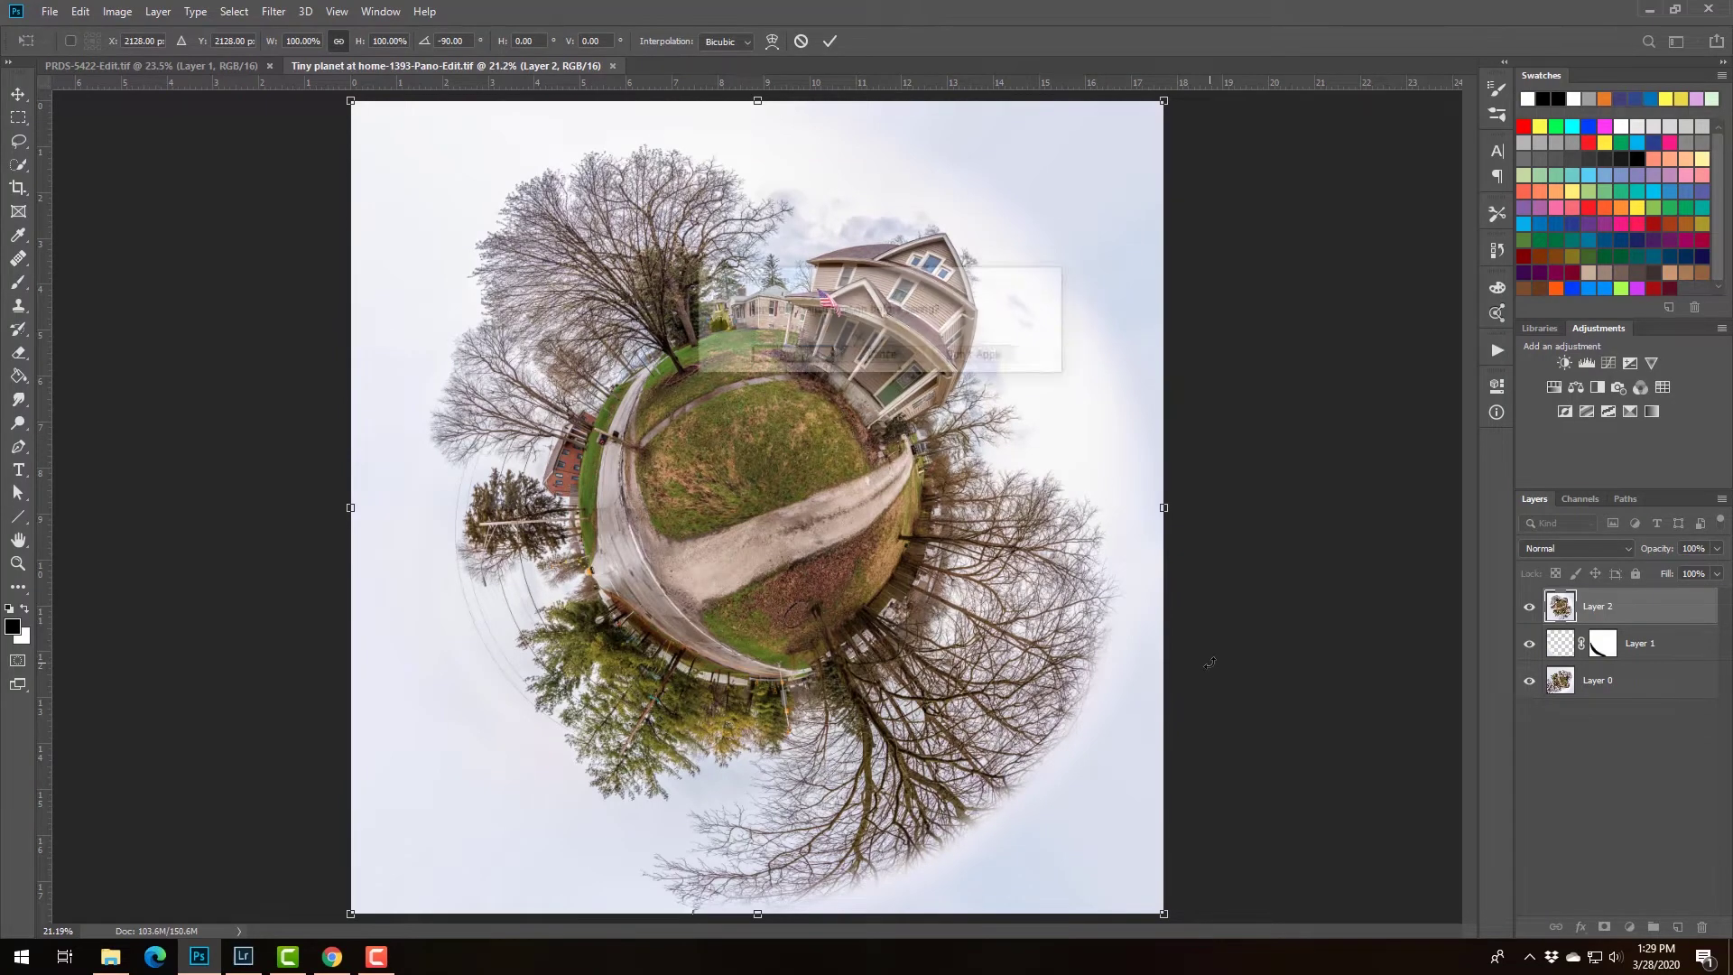
left_click(791, 357)
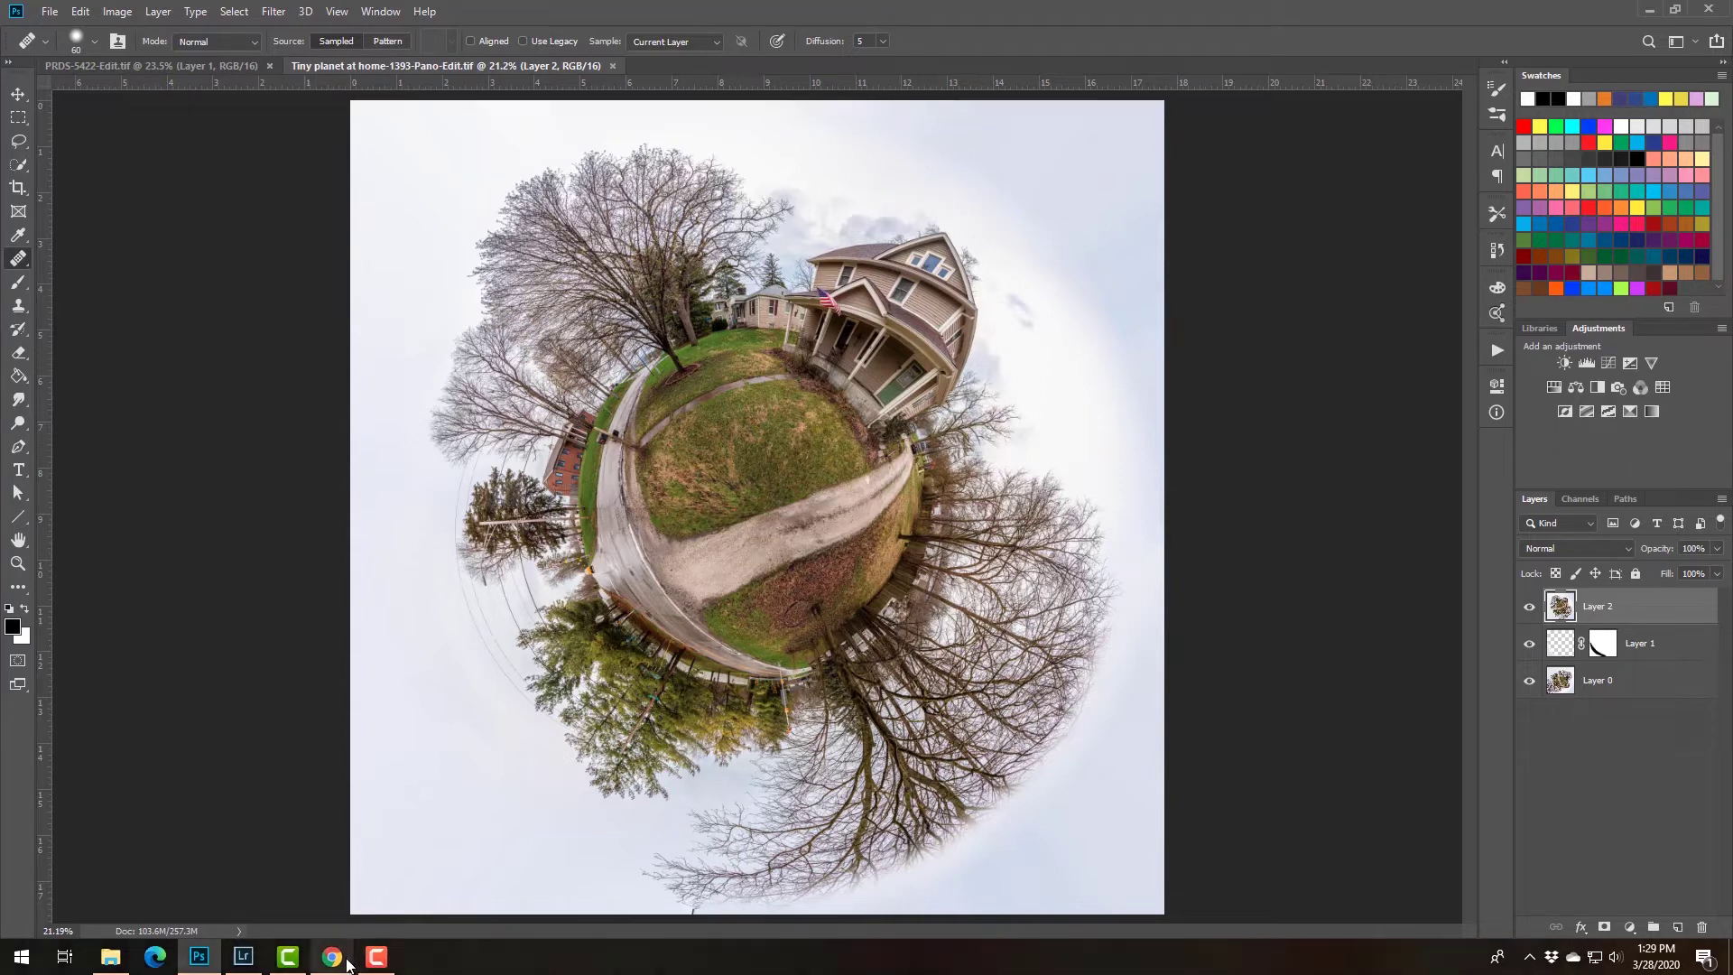
left_click(244, 956)
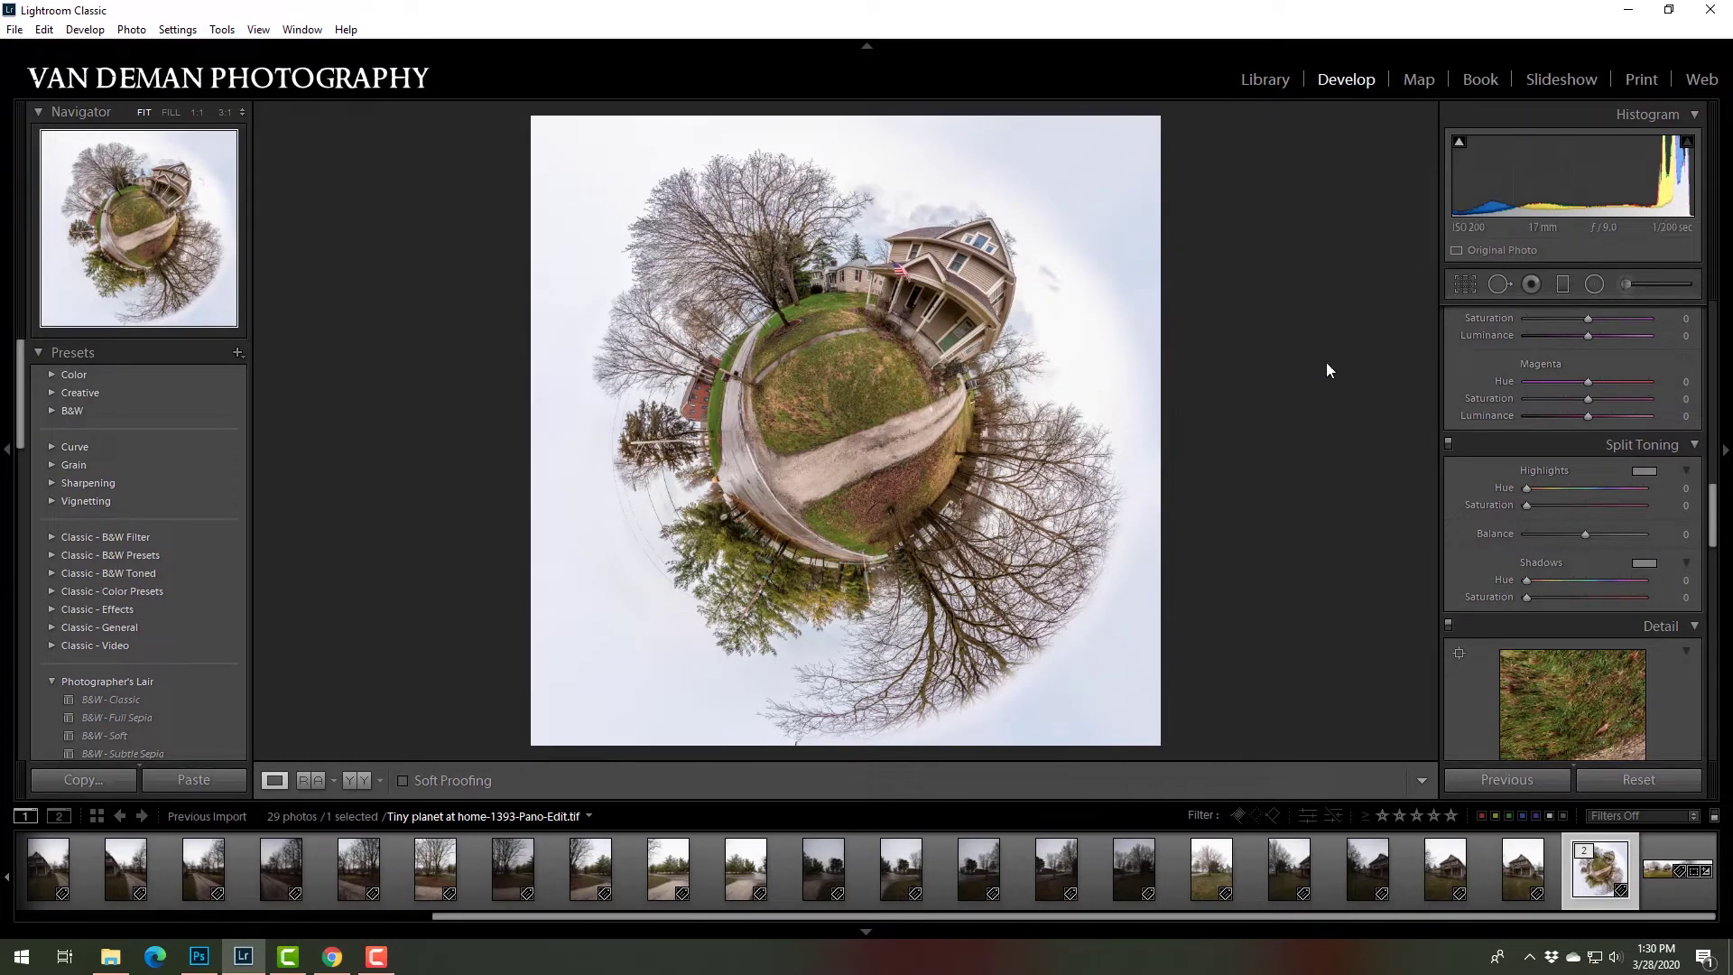
Draw a radial filter from the planet's centre with Exposure -1.71 affecting the outside.
left_click(1594, 284)
left_click_drag(889, 433, 1074, 664)
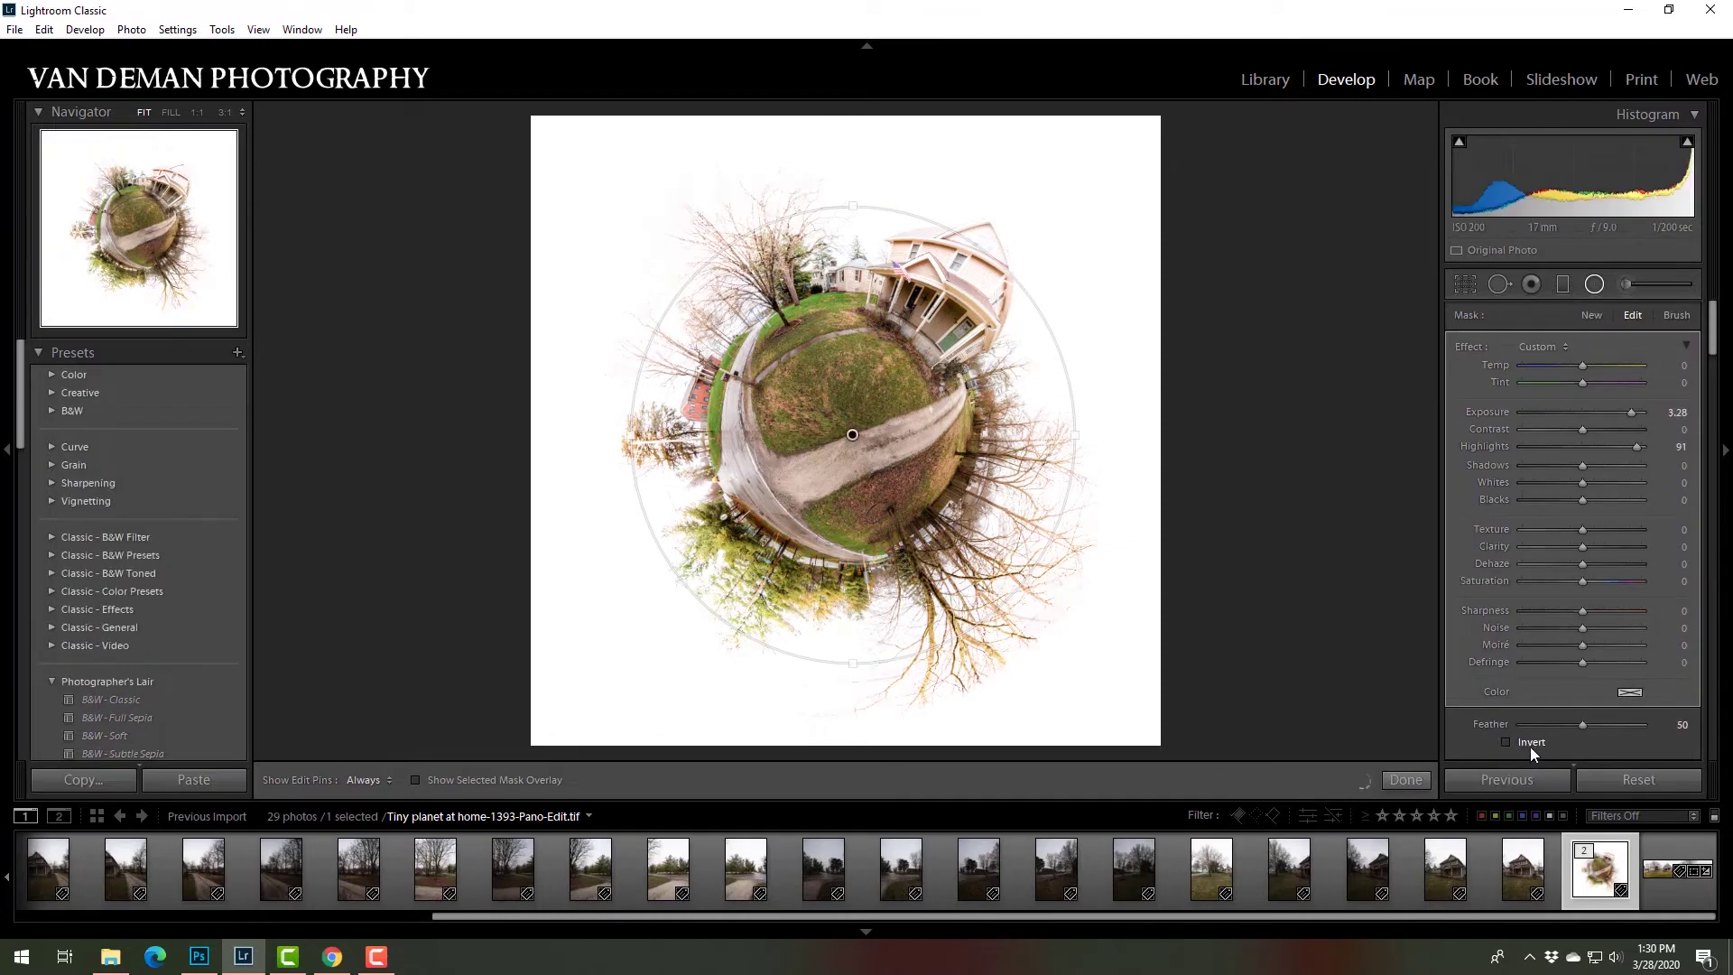
left_click(1507, 744)
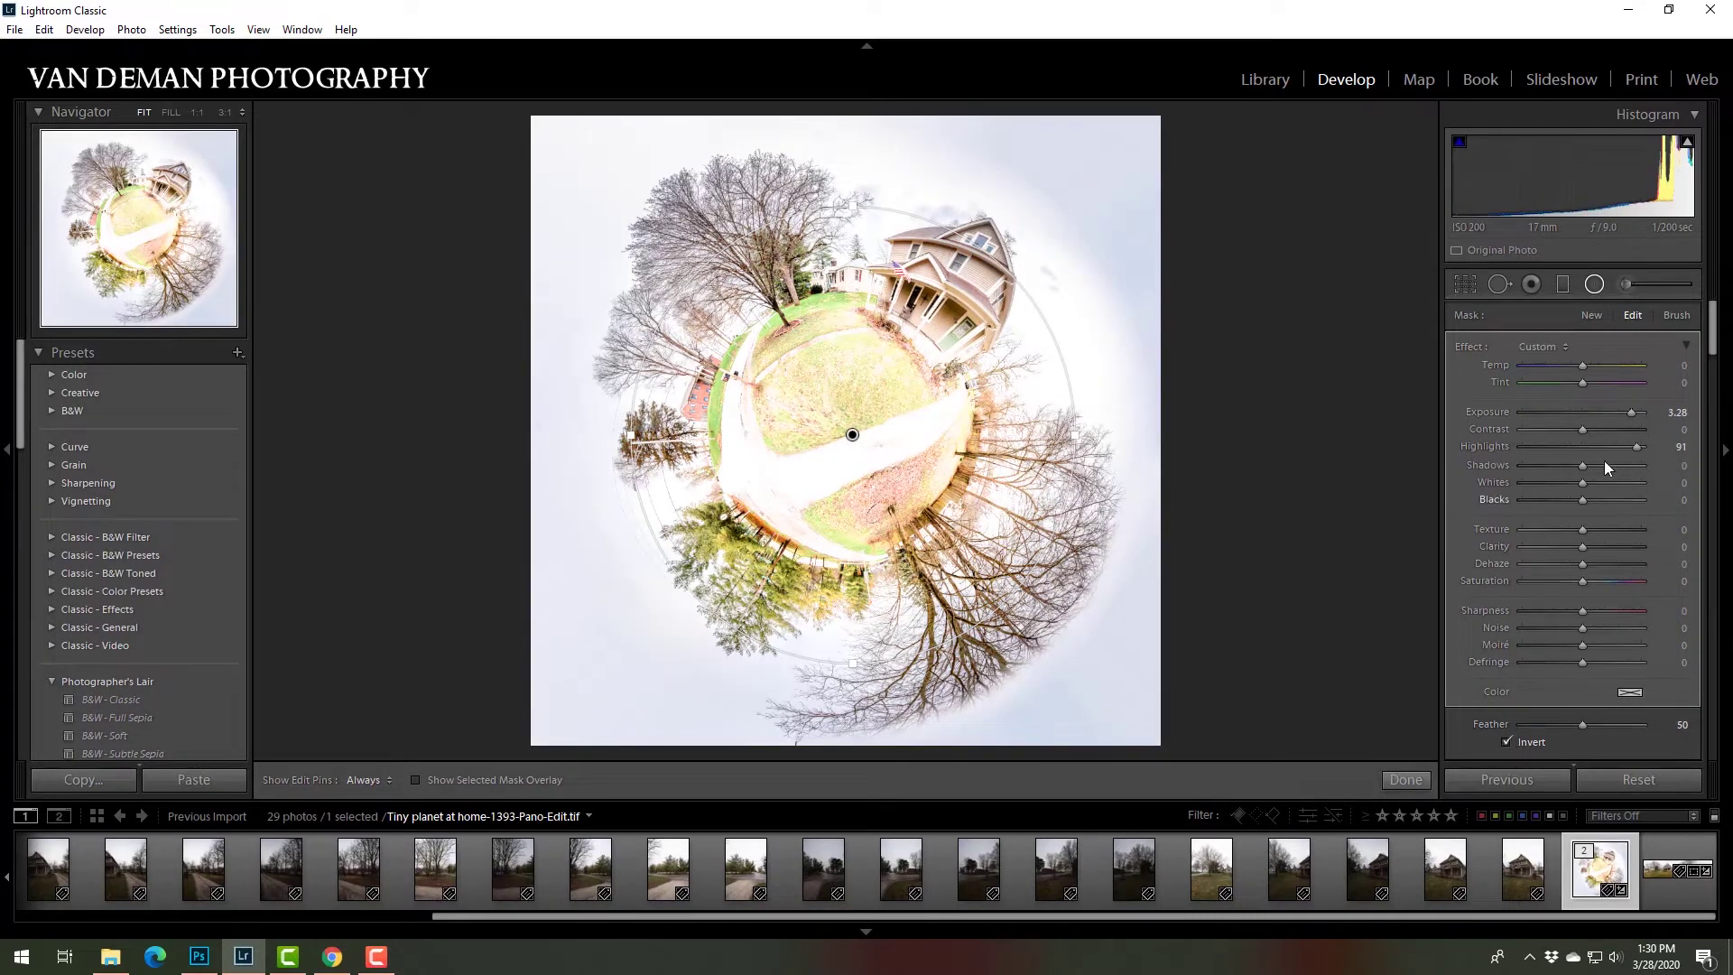
left_click_drag(1627, 411, 1569, 448)
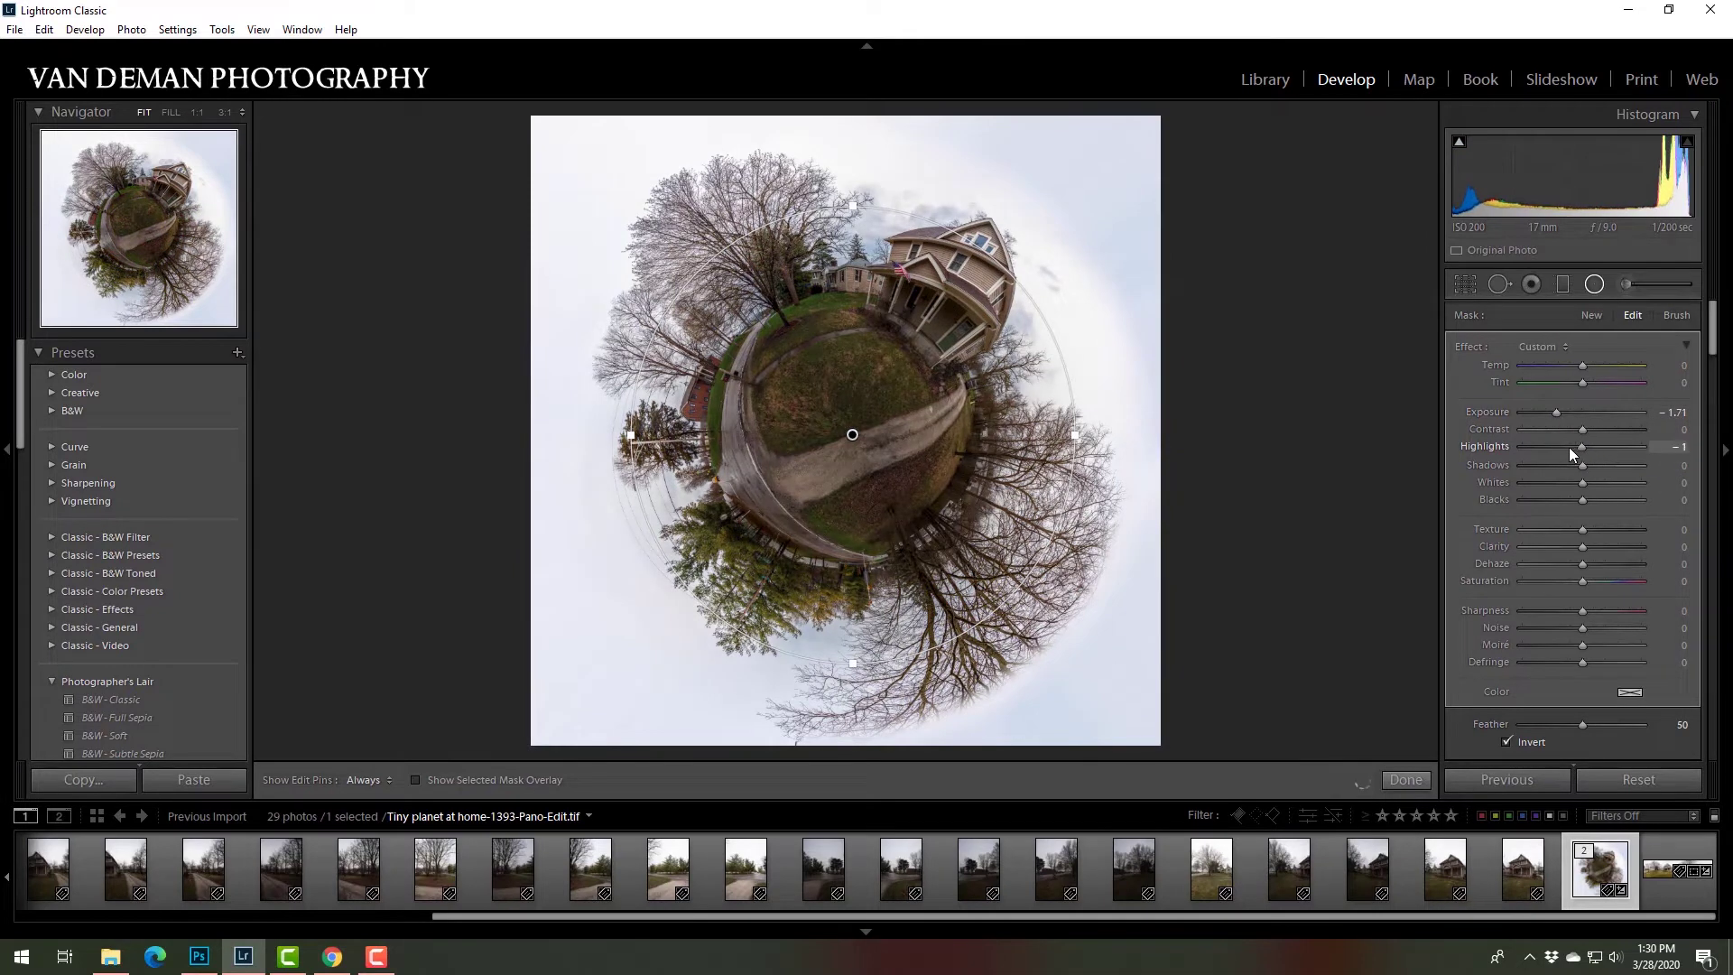
left_click(1508, 741)
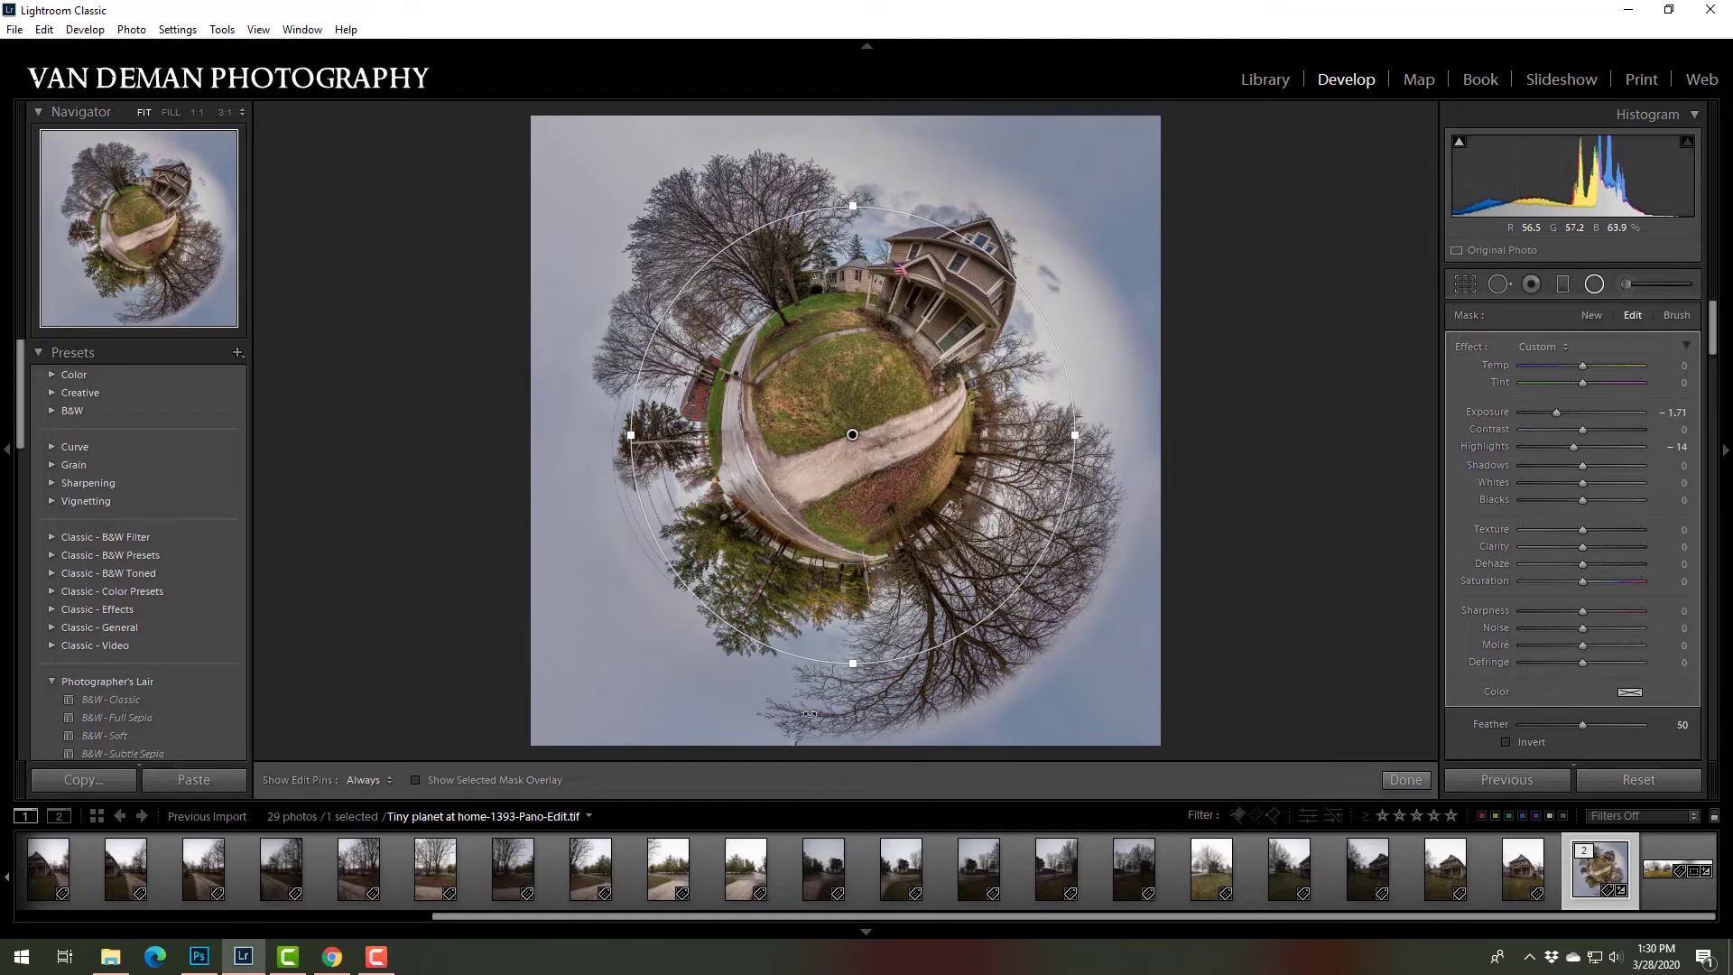
Widen the ellipse around the planet, set Temp to -100 and Feather to 69.
left_click_drag(853, 670, 852, 727)
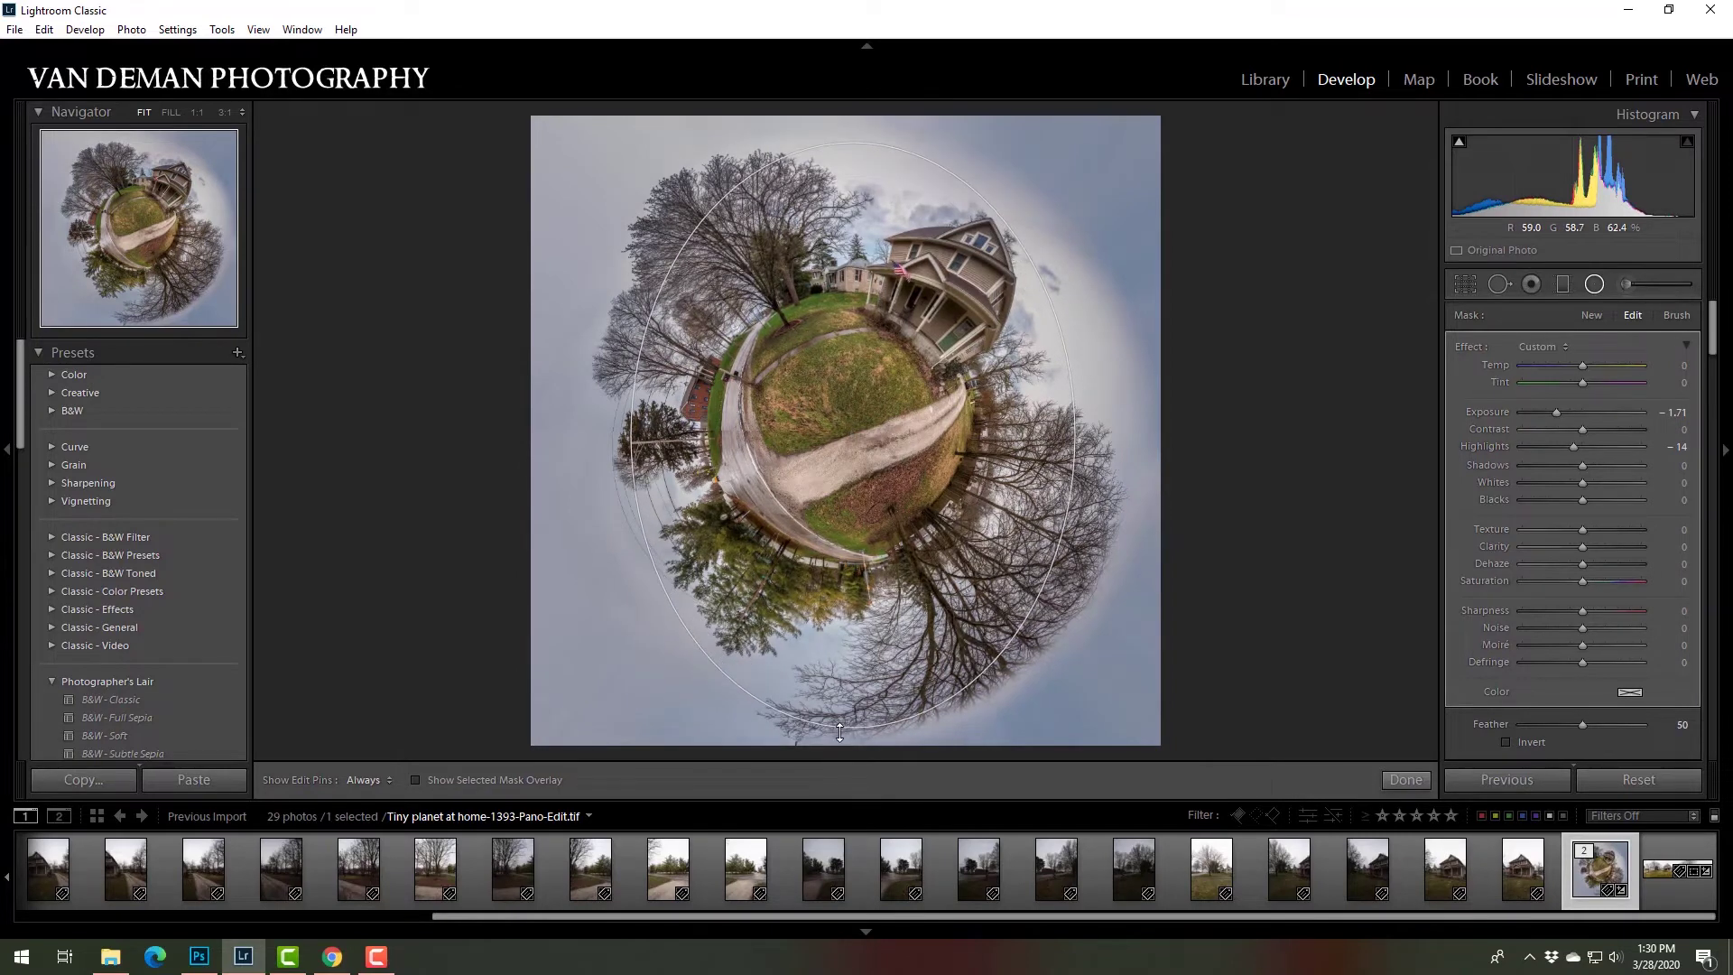
left_click_drag(1076, 435, 1155, 442)
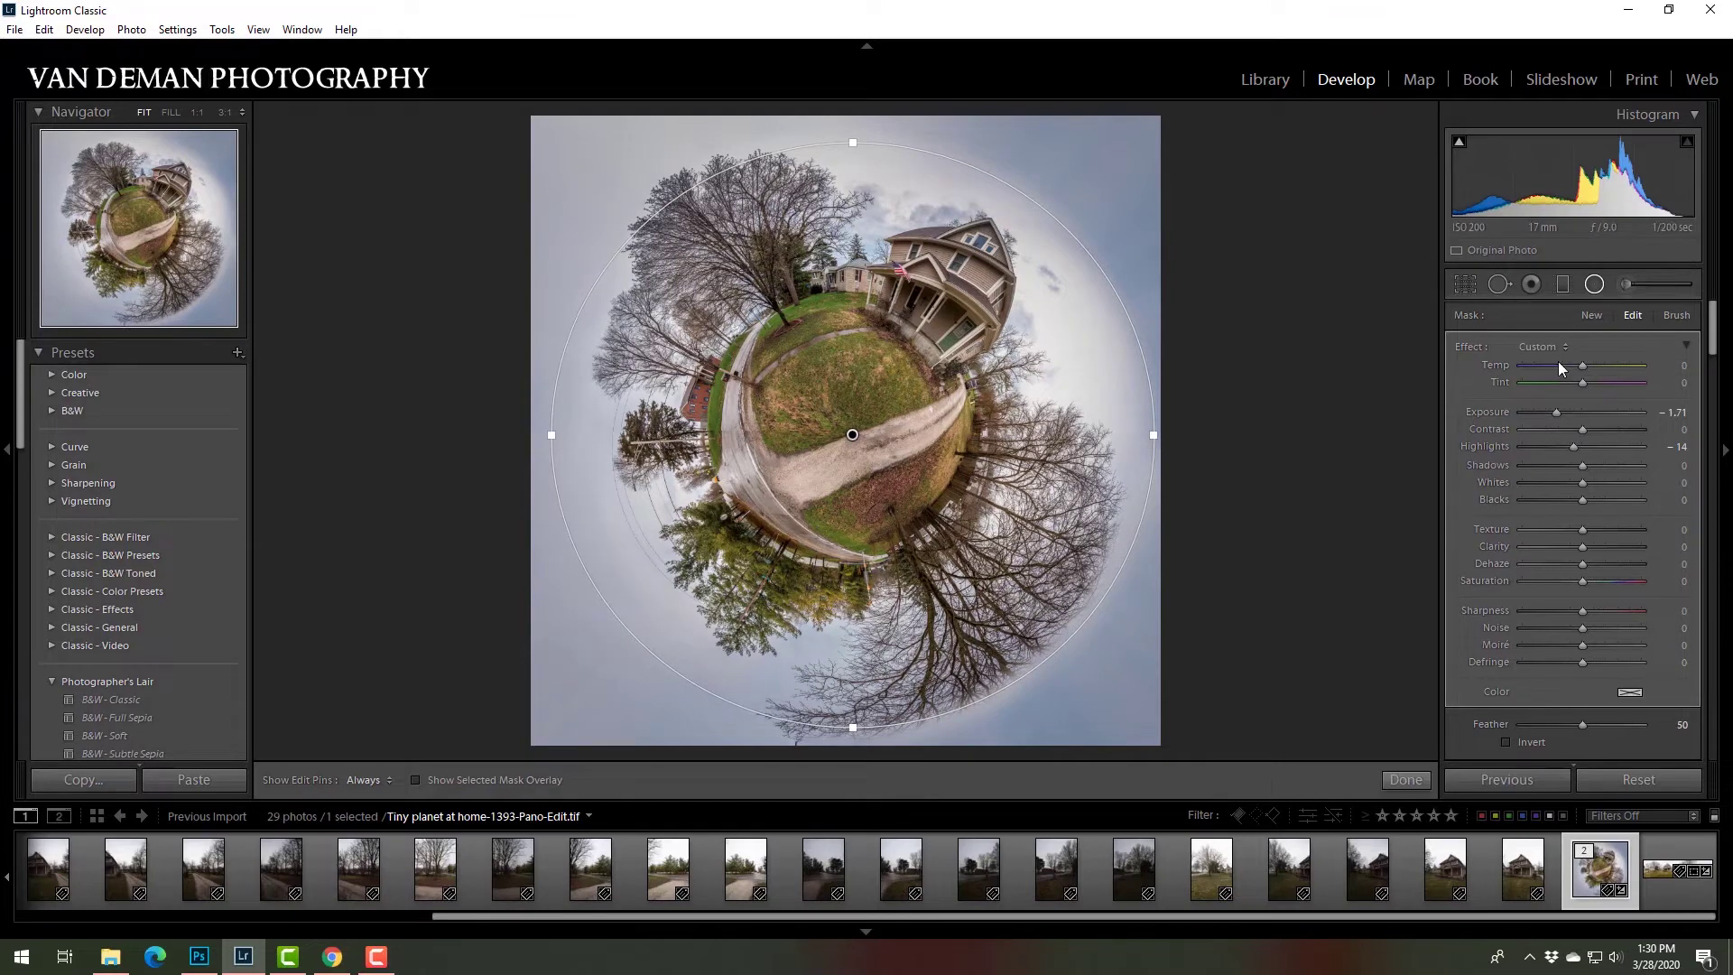
left_click_drag(1581, 364, 1482, 370)
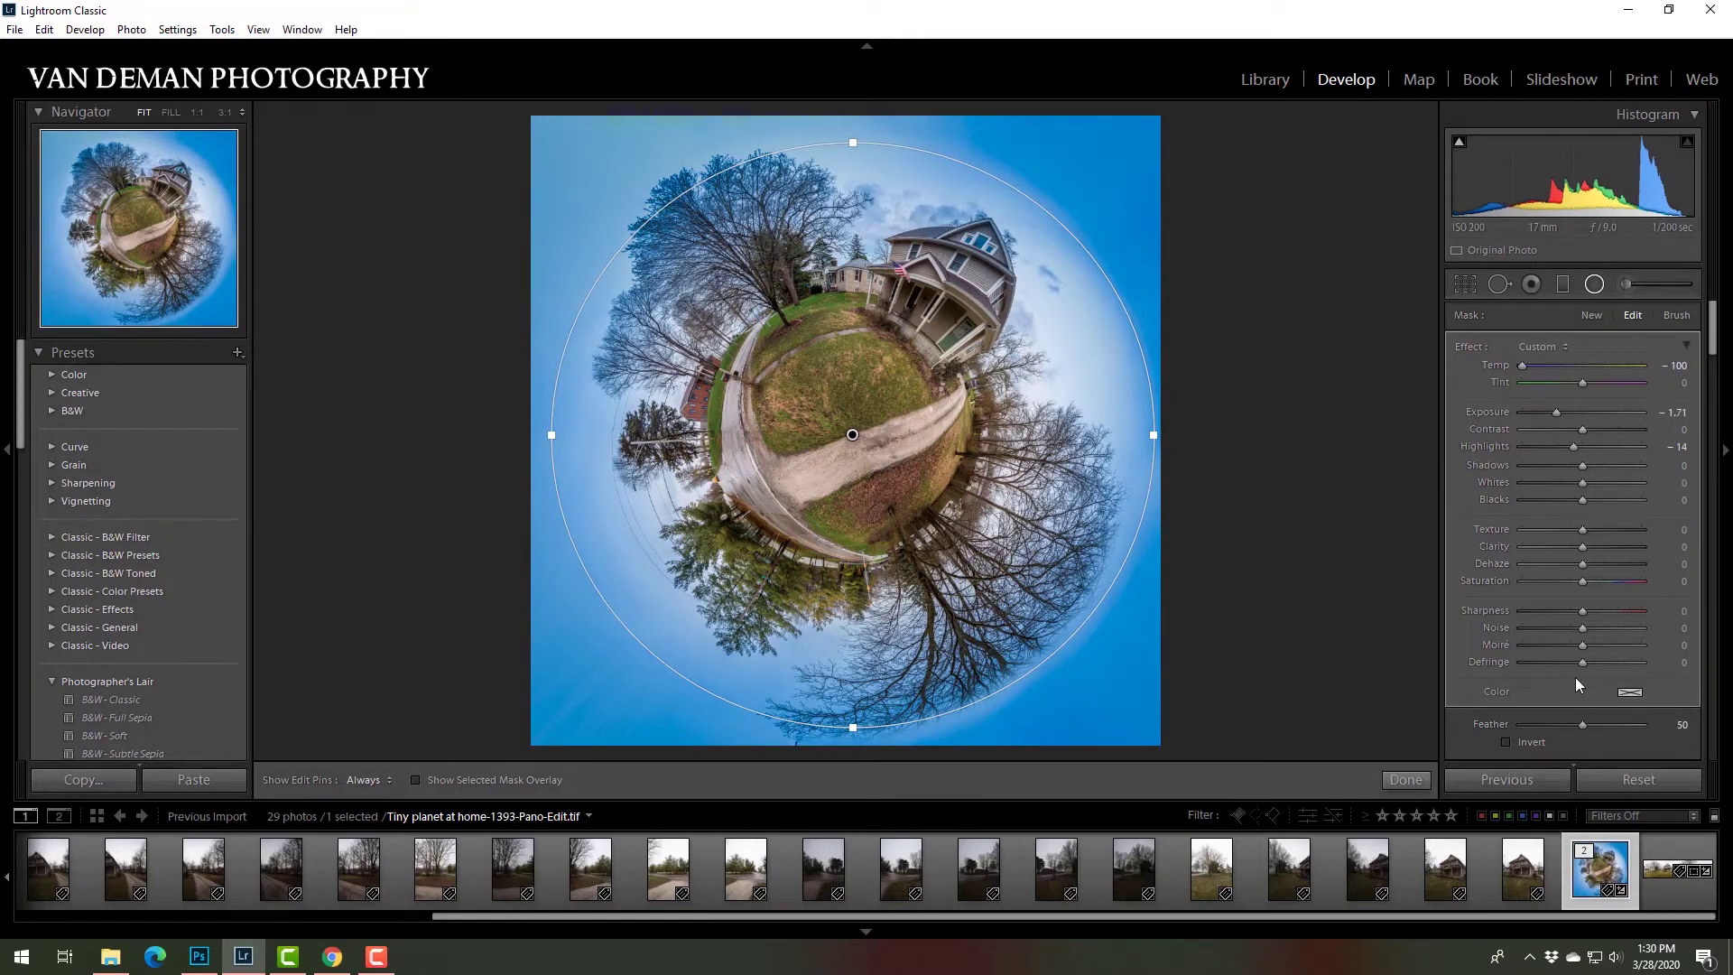
mouse_move(1597, 727)
left_mouse_down()
mouse_move(1645, 741)
mouse_move(1606, 742)
left_mouse_up()
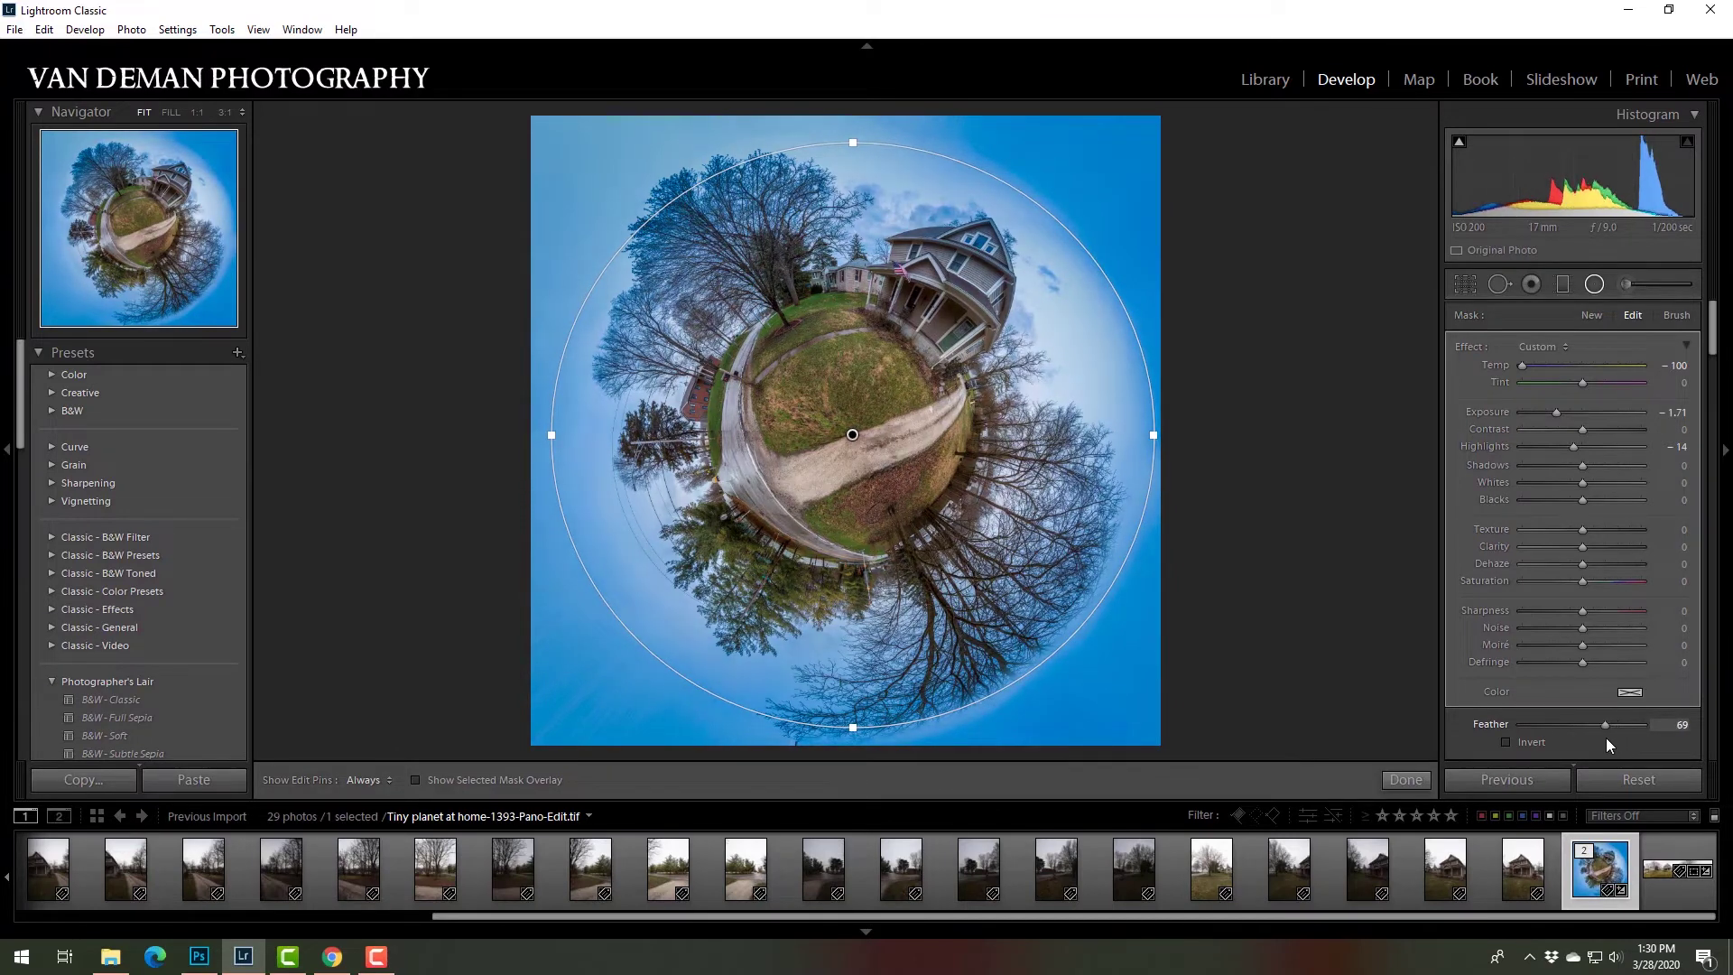
Set the radial filter's Range Mask to Luminance limited to brighter tones.
scroll(1544, 722, "down", 5)
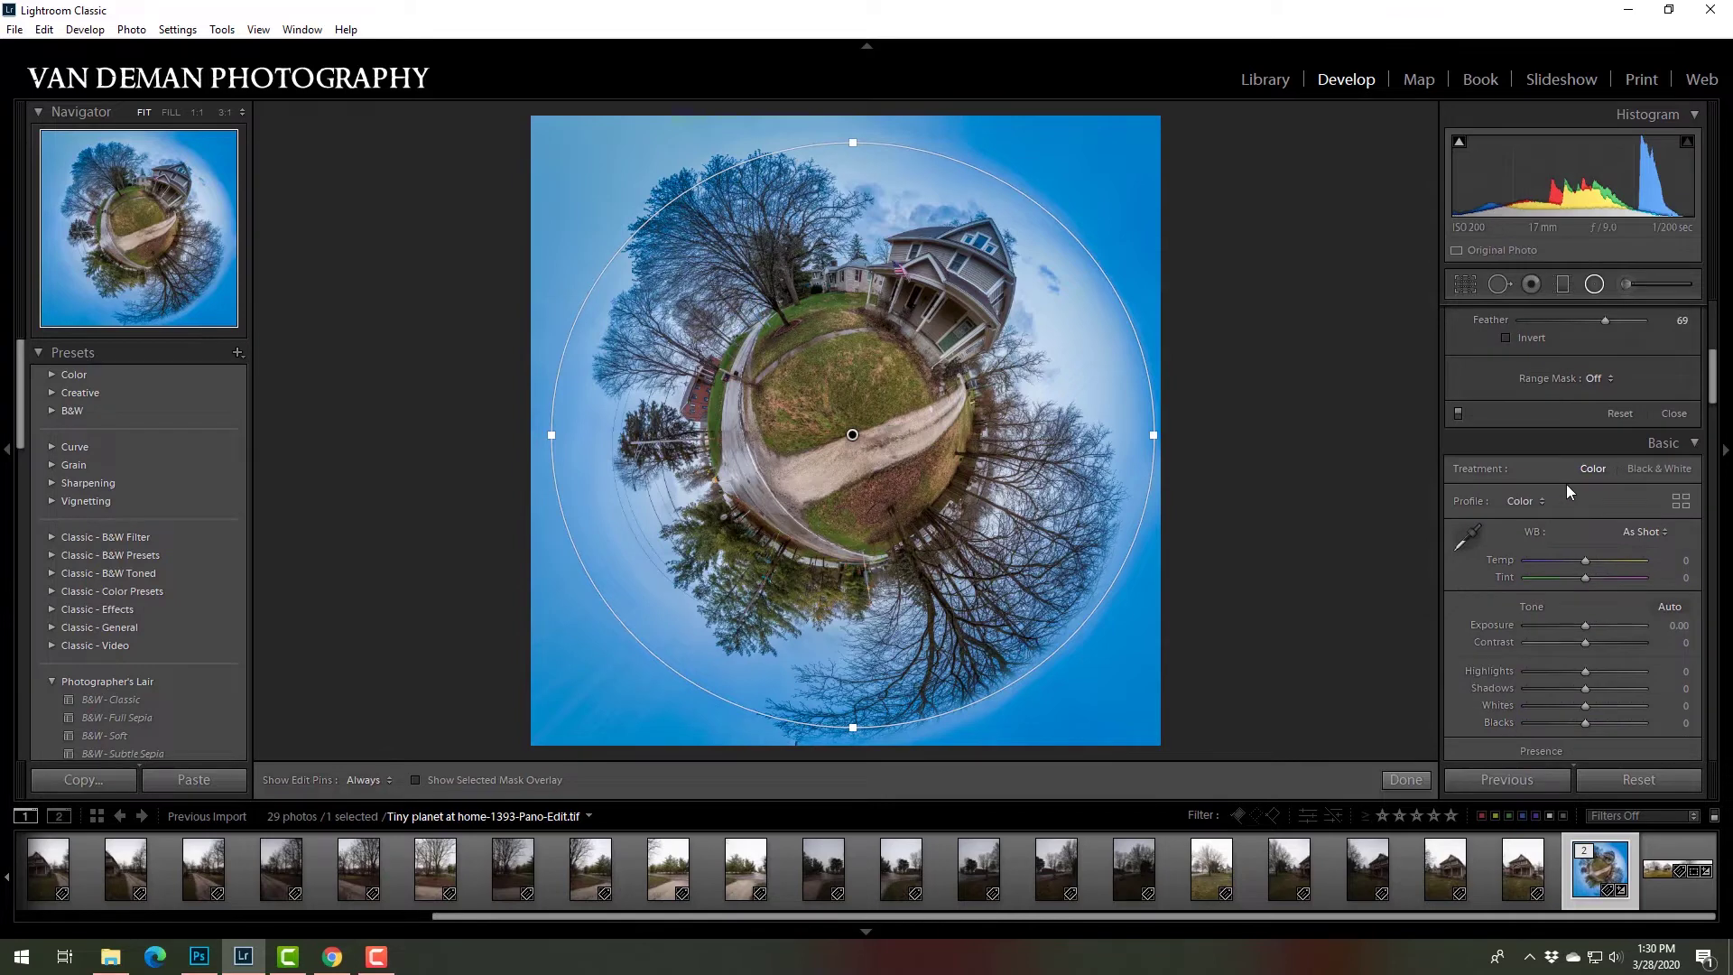
scroll(1575, 492, "up", 2)
left_click(1610, 515)
left_click(1577, 574)
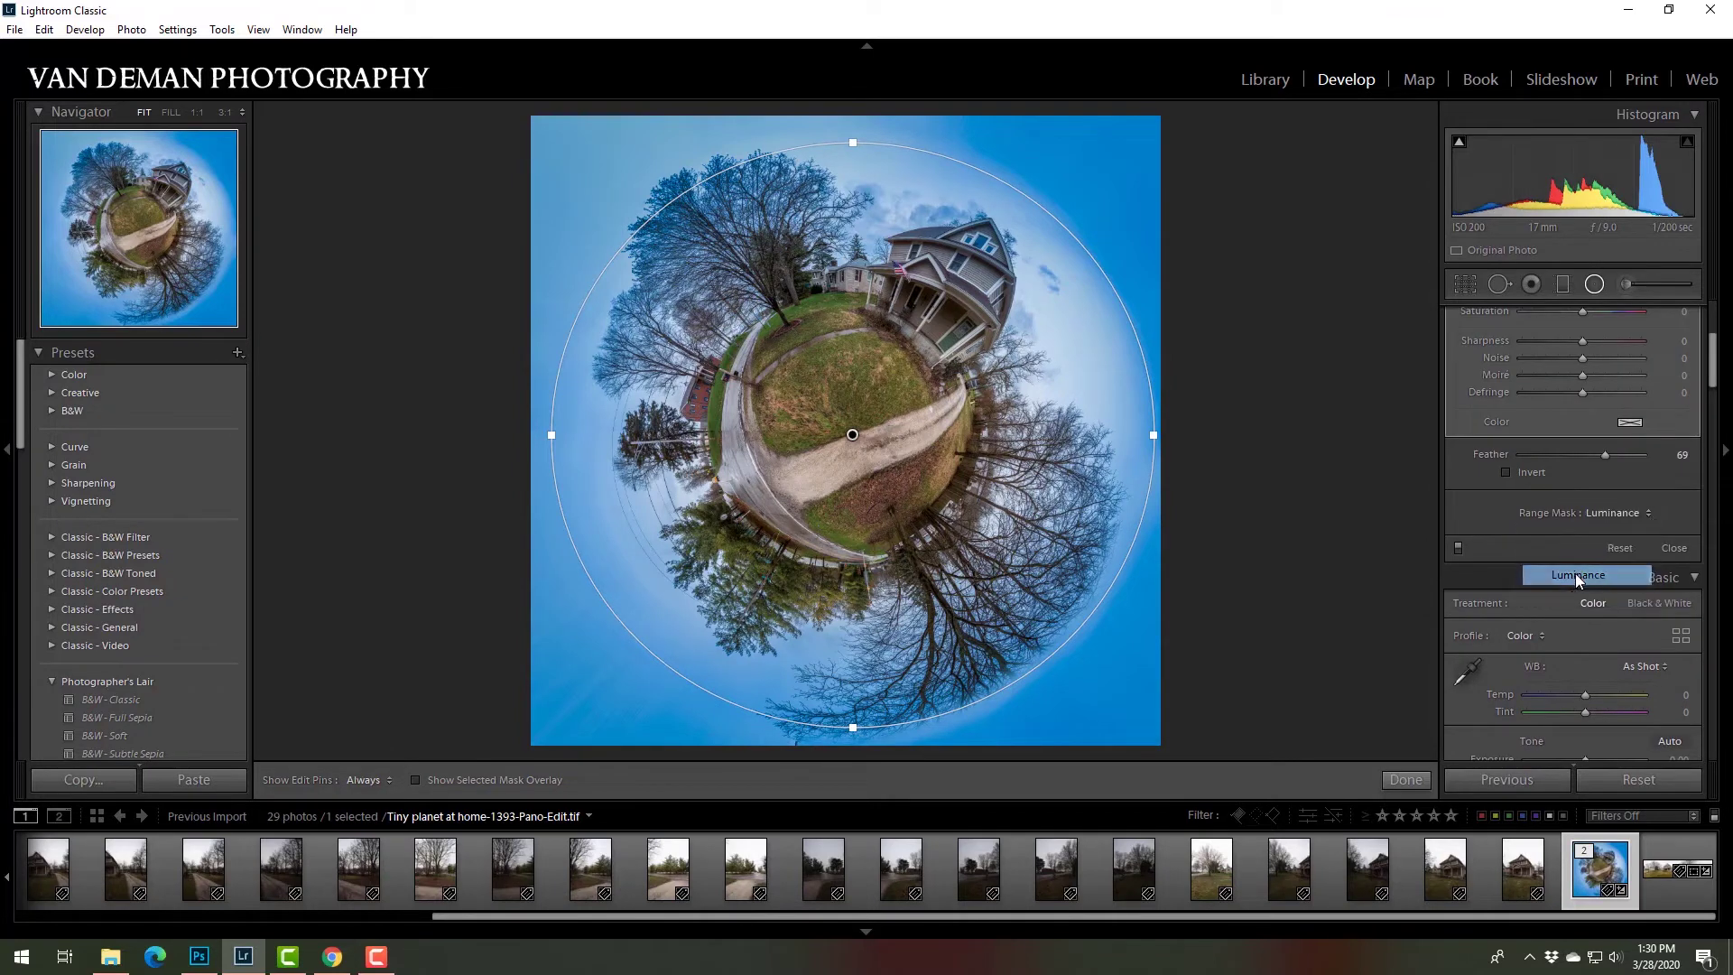
left_click_drag(1529, 565, 1597, 589)
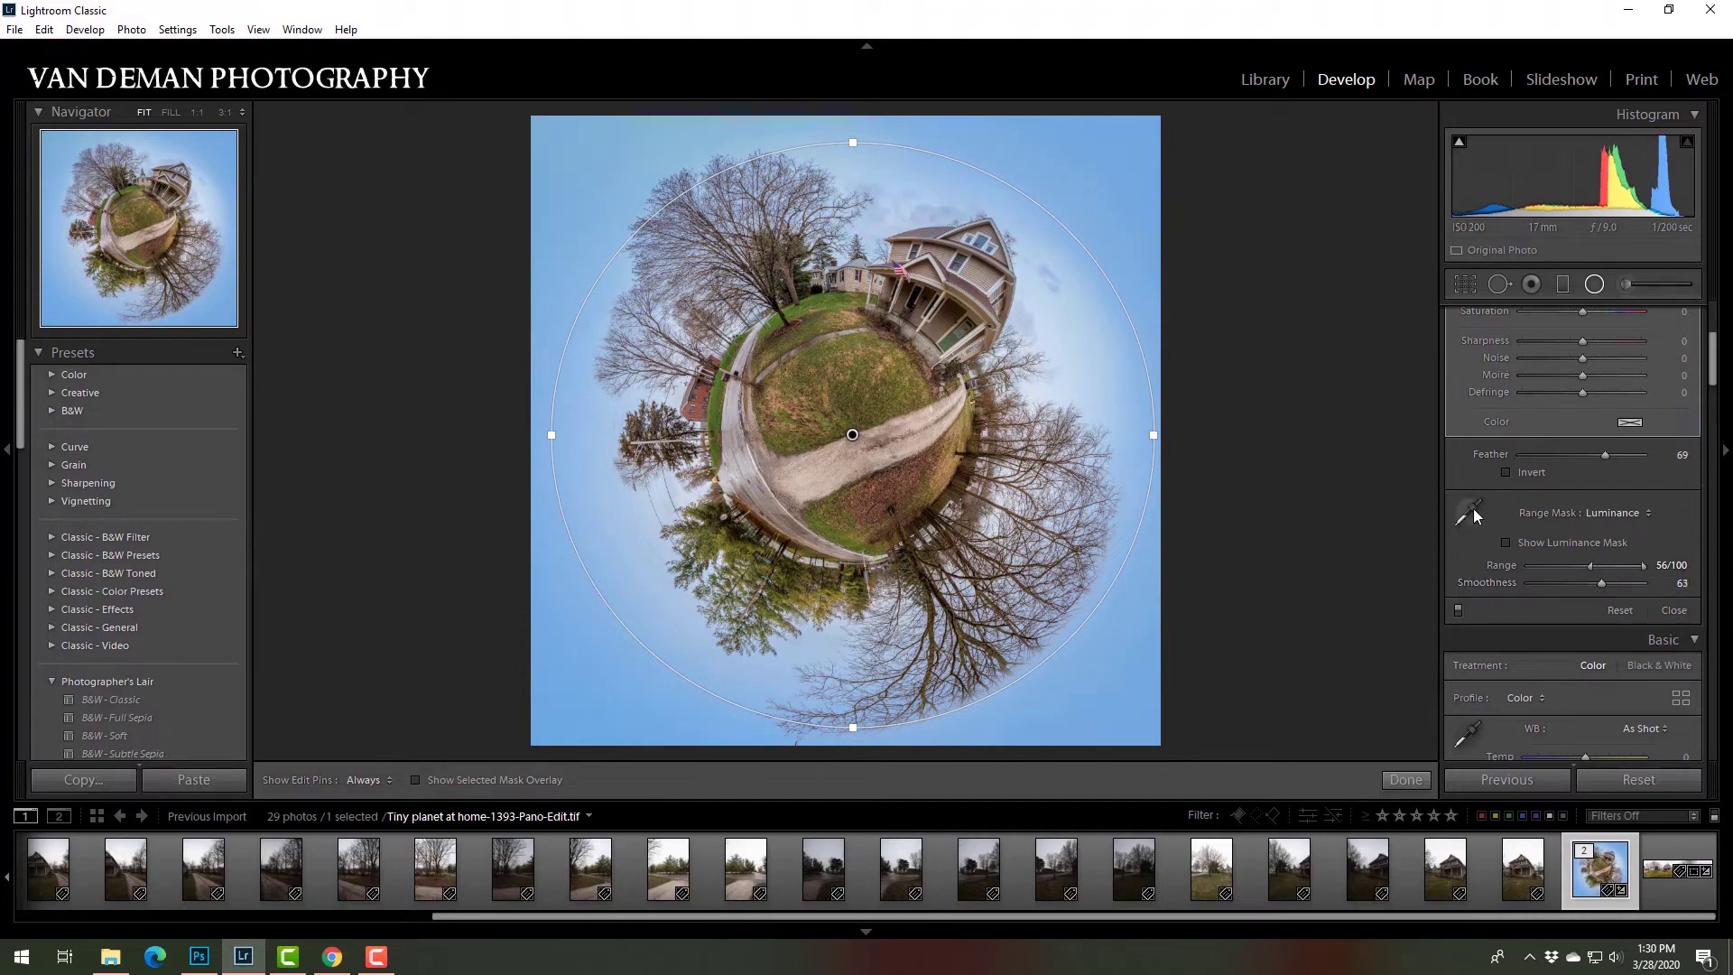
Ease the sky tint to Temp -47 and raise Highlights to 49.
scroll(1473, 507, "up", 3)
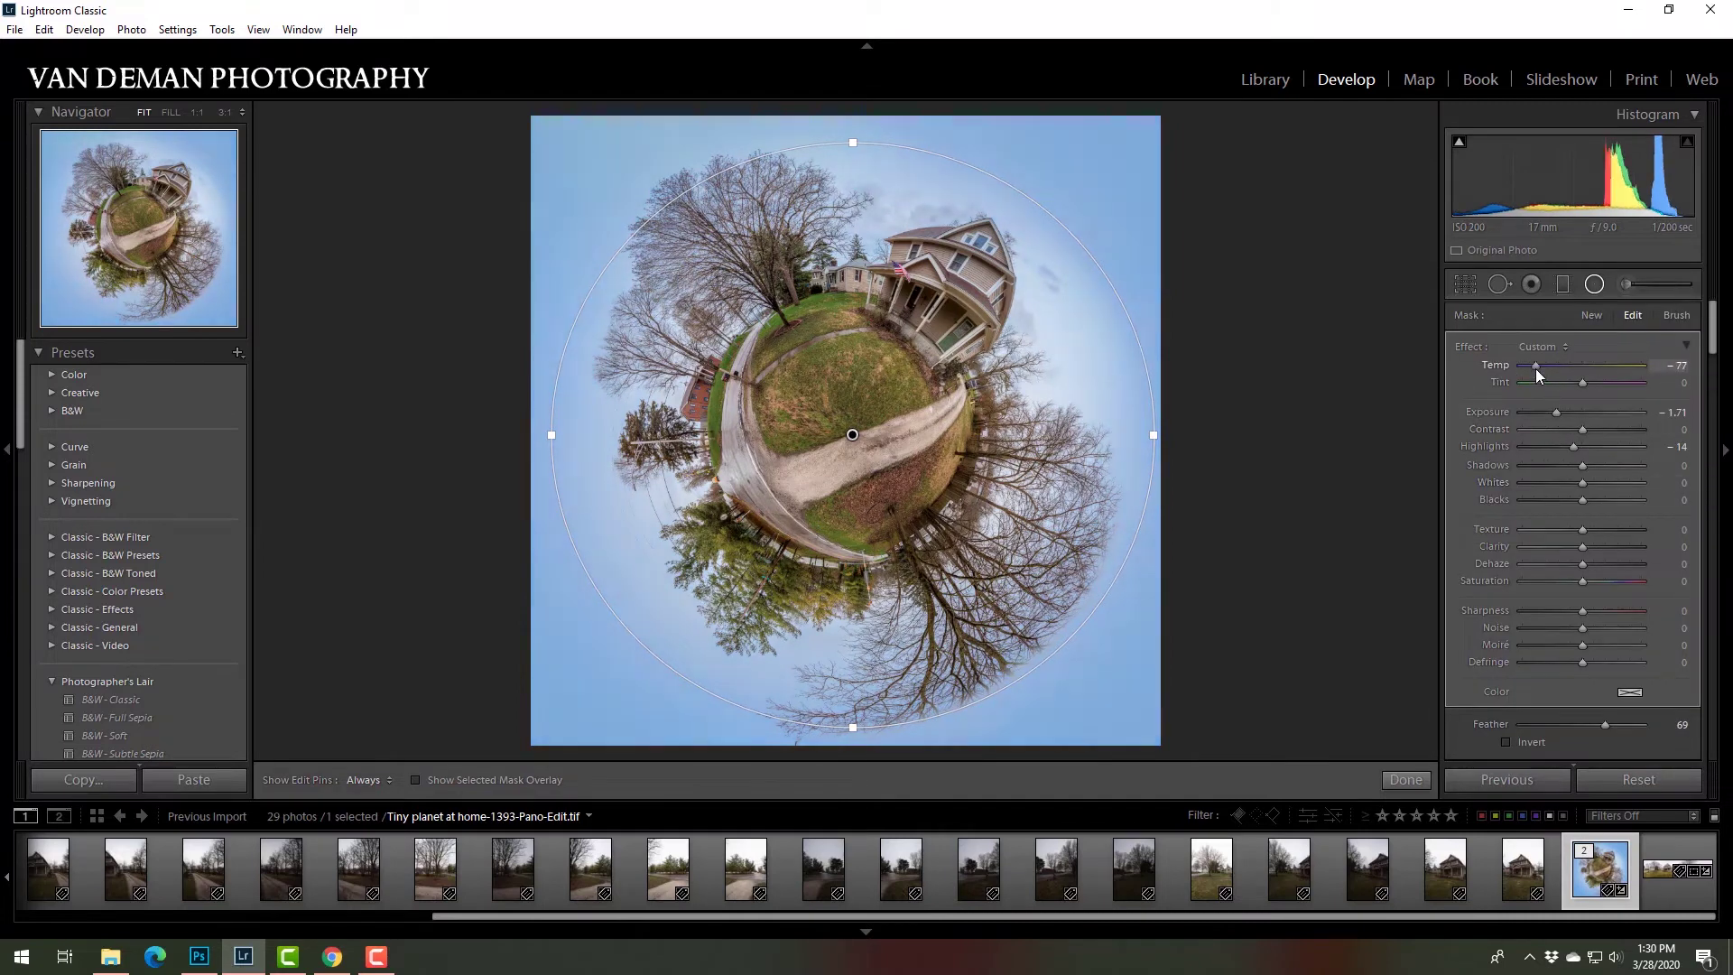
left_click_drag(1537, 366, 1557, 371)
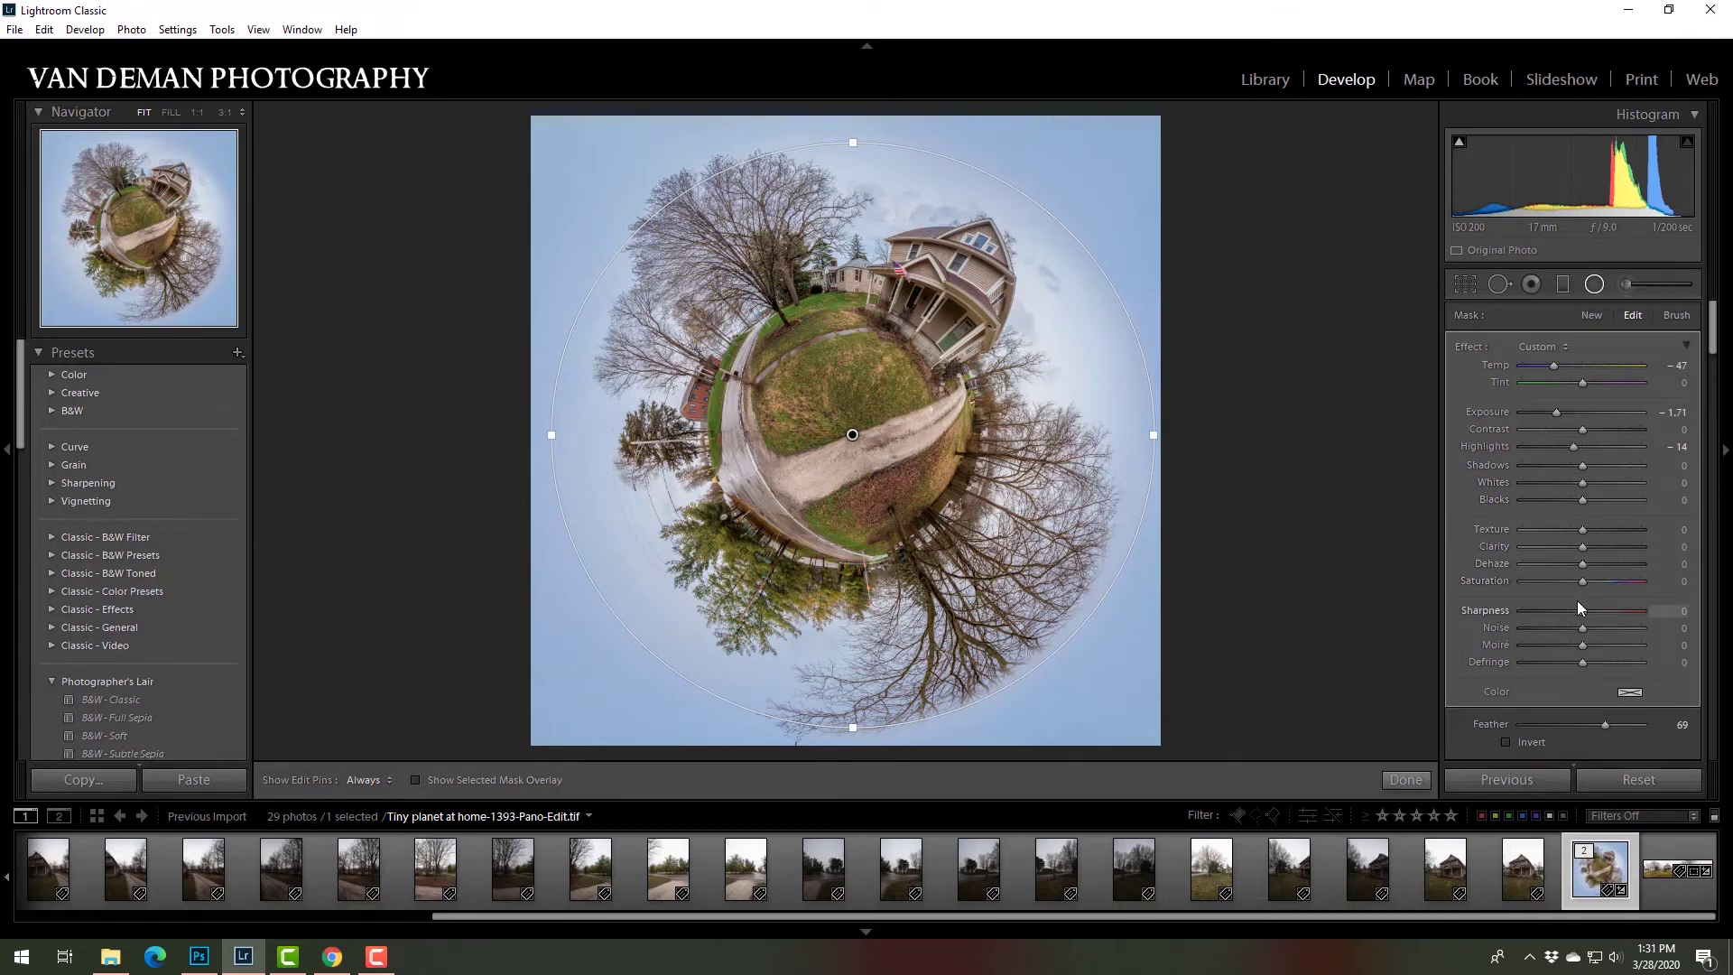
left_click_drag(1576, 448, 1612, 453)
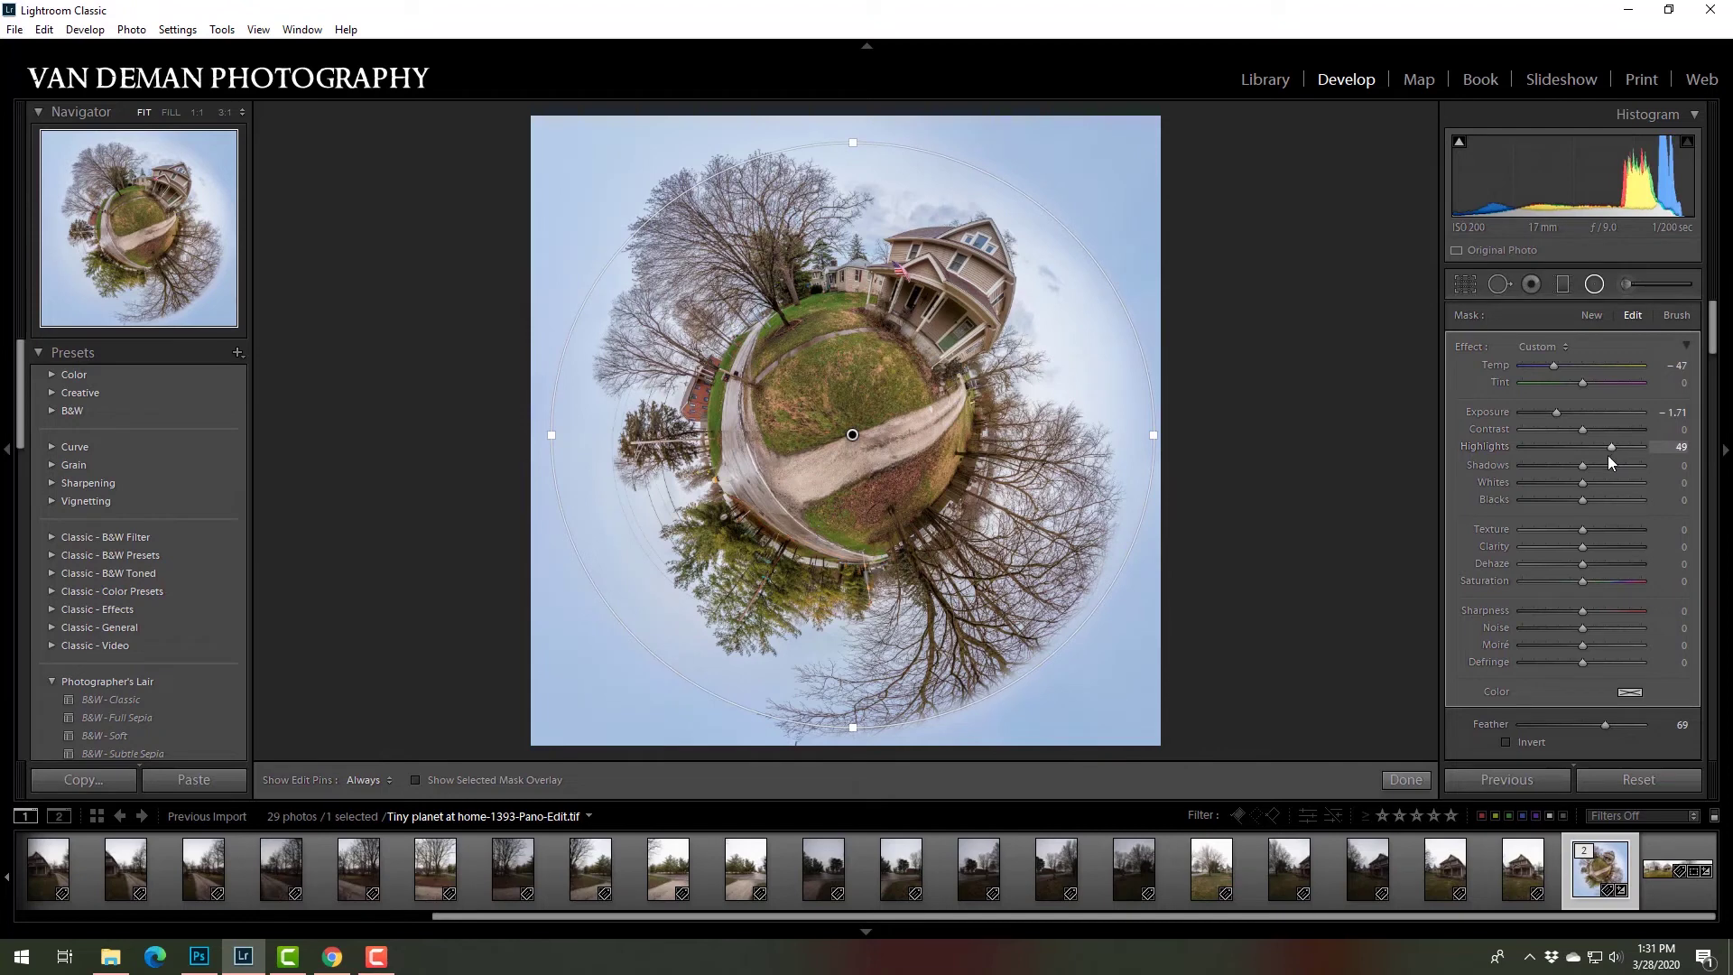